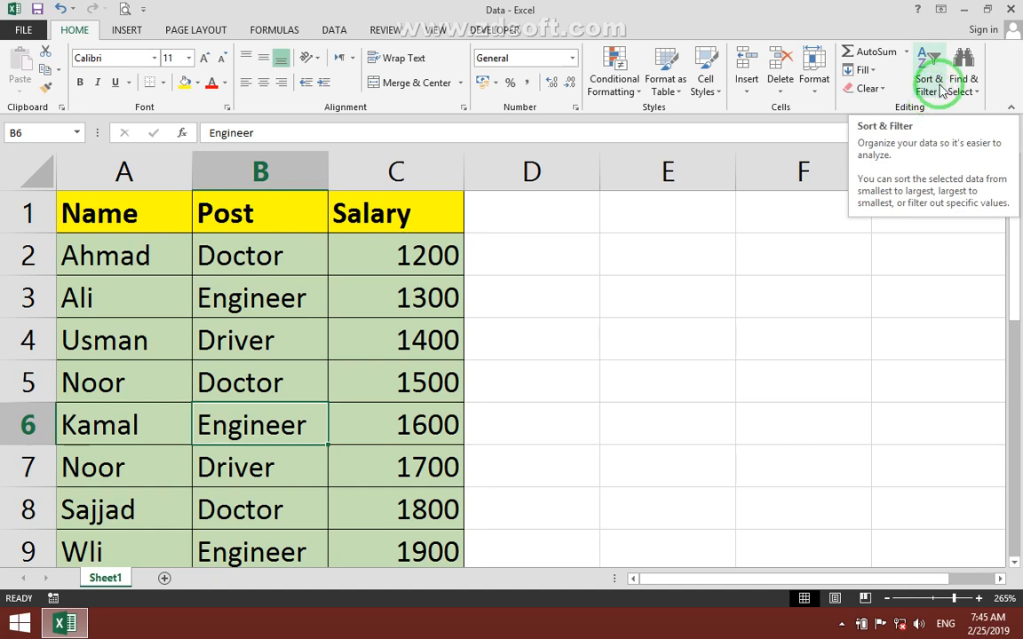
- Examine the Sort & Filter options and the Name, Post and Salary records in the table
click(939, 87)
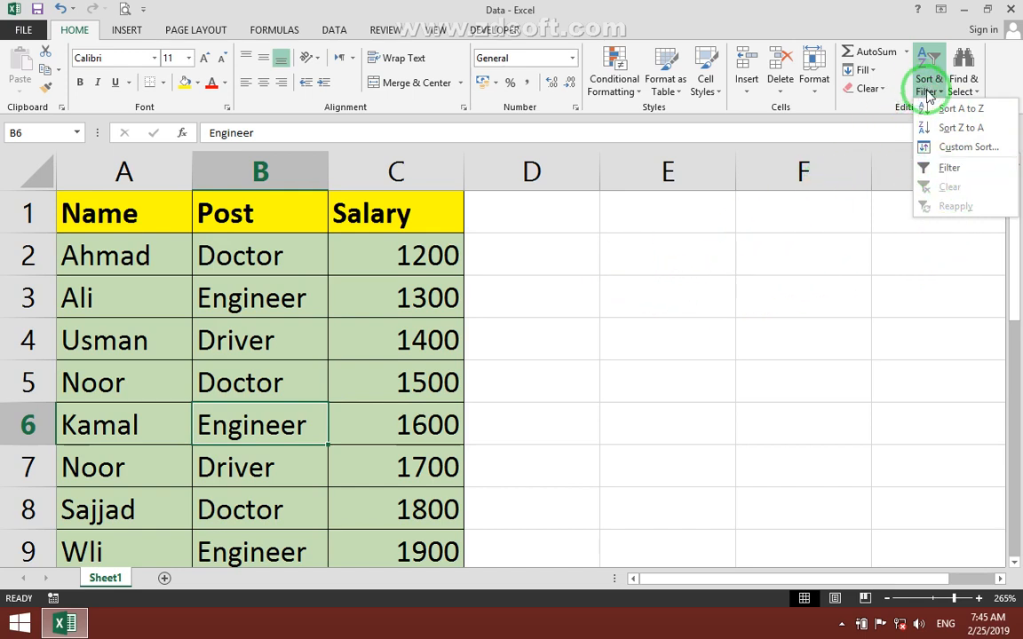
click(548, 321)
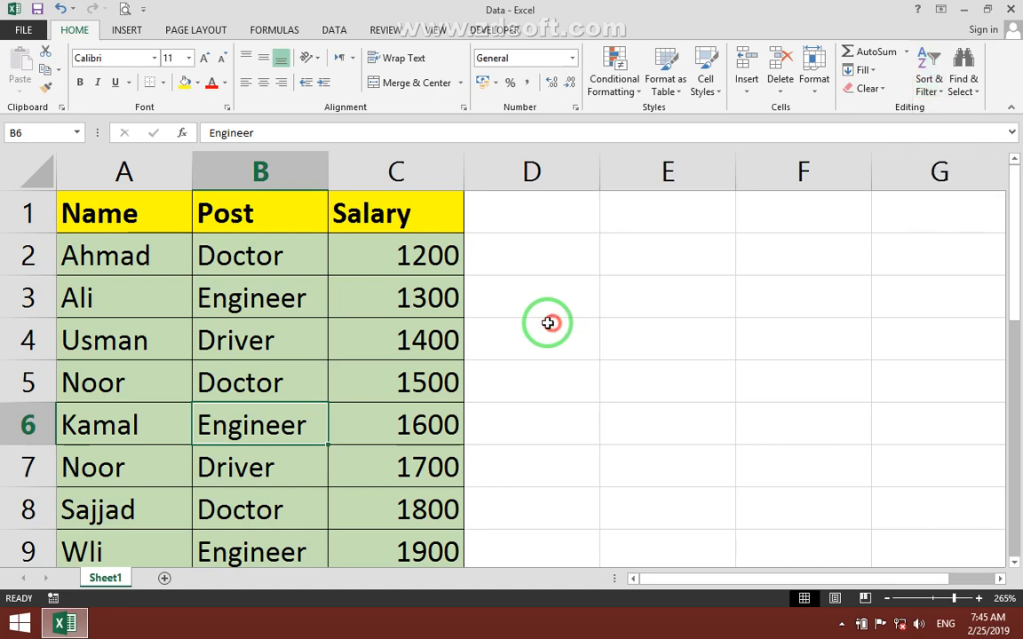
drag(103, 228, 329, 477)
scroll(328, 477, down, 5)
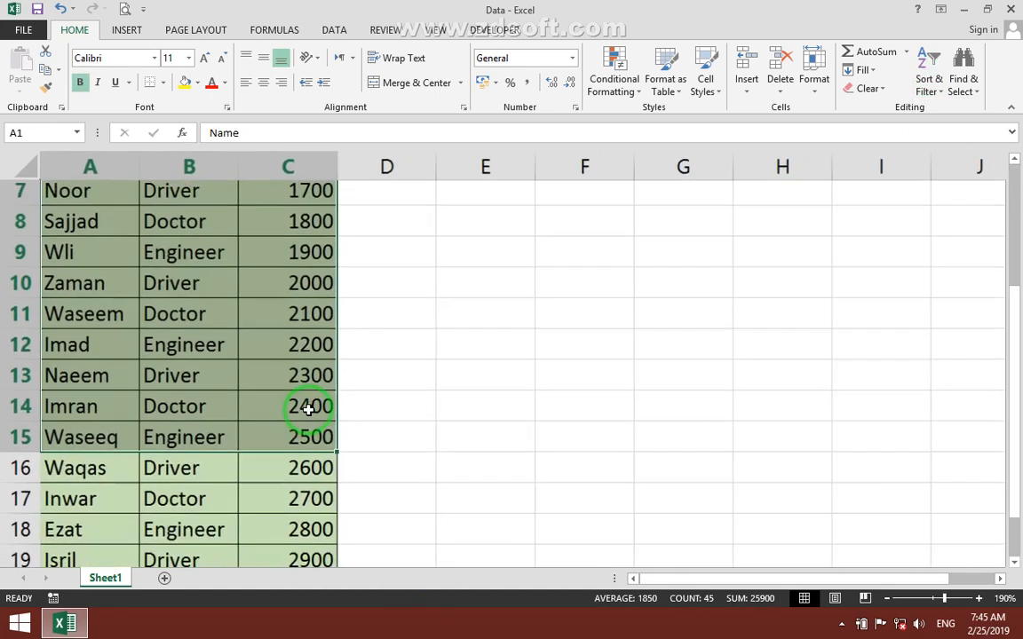
click(231, 340)
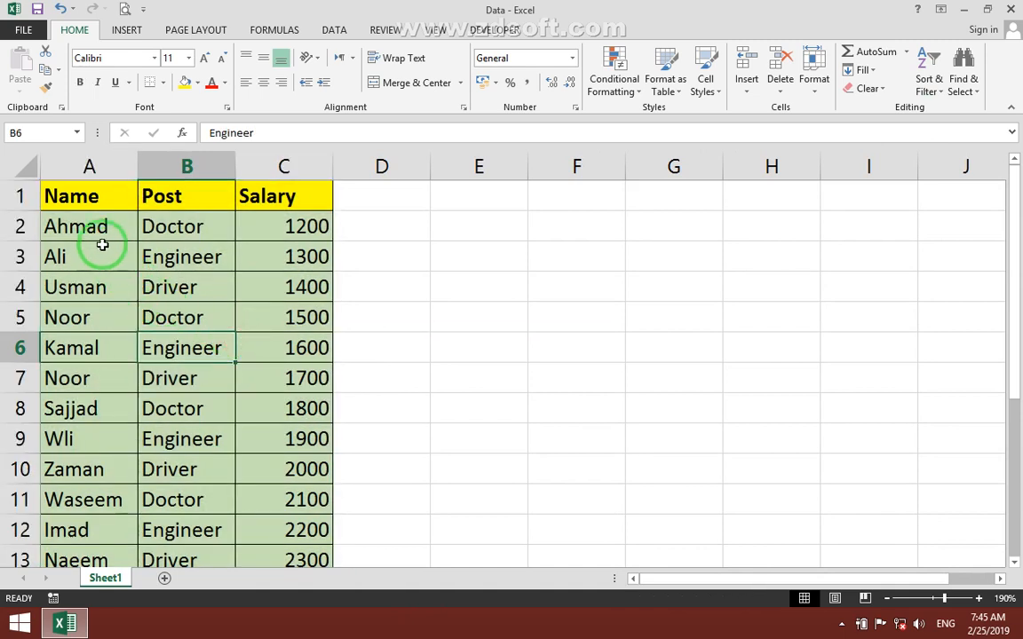
drag(95, 234, 87, 263)
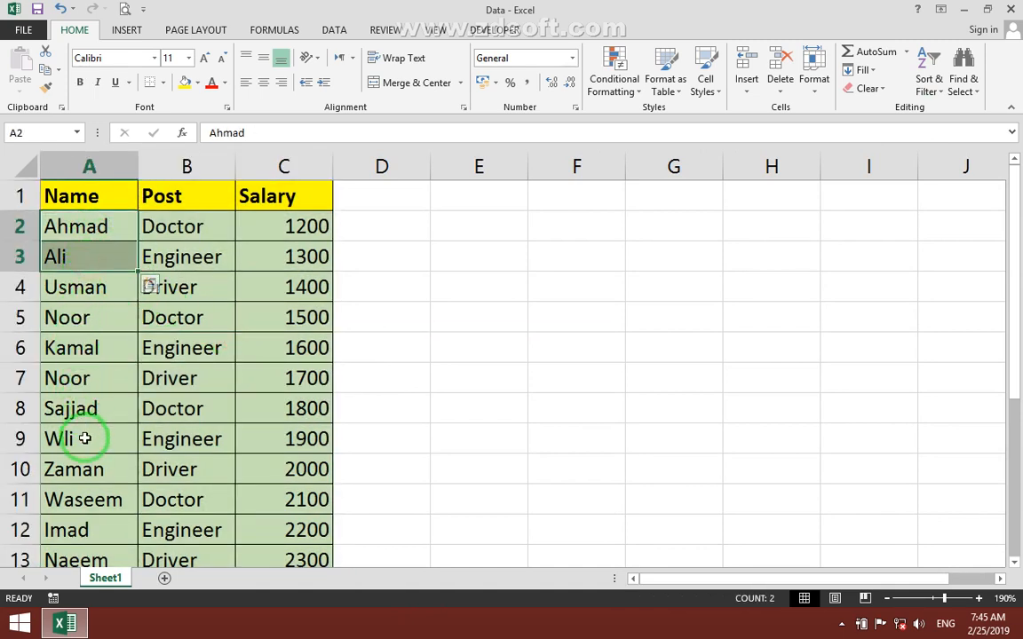
click(76, 473)
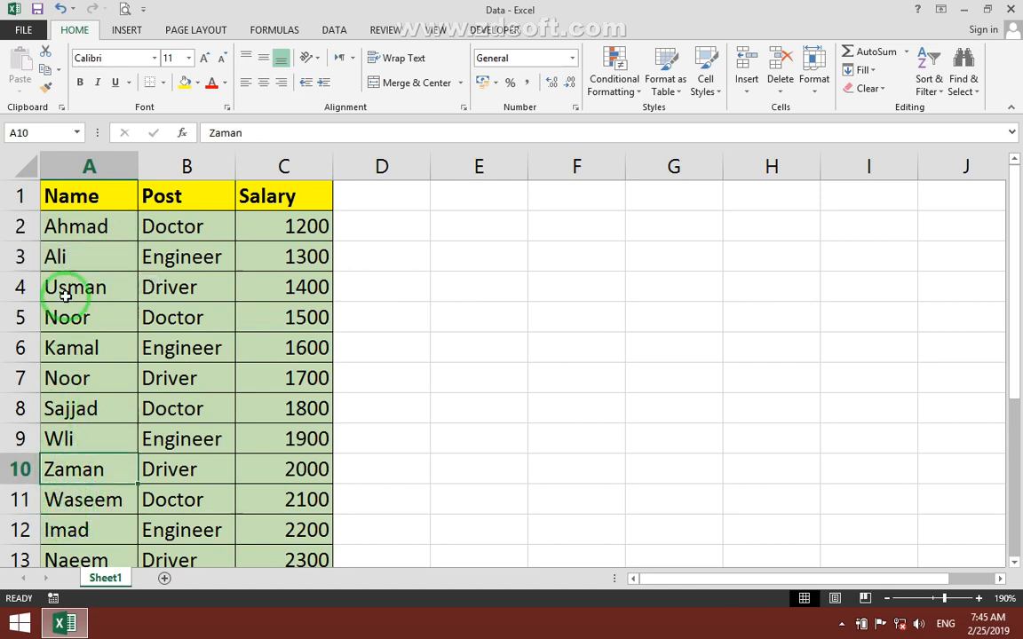
click(71, 260)
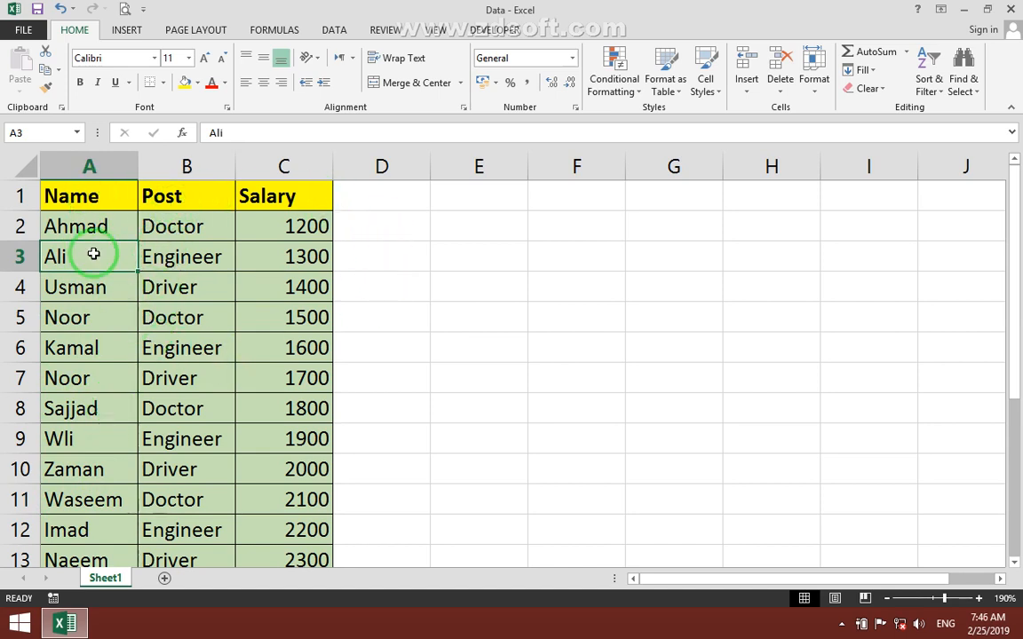
click(89, 327)
click(191, 317)
click(289, 318)
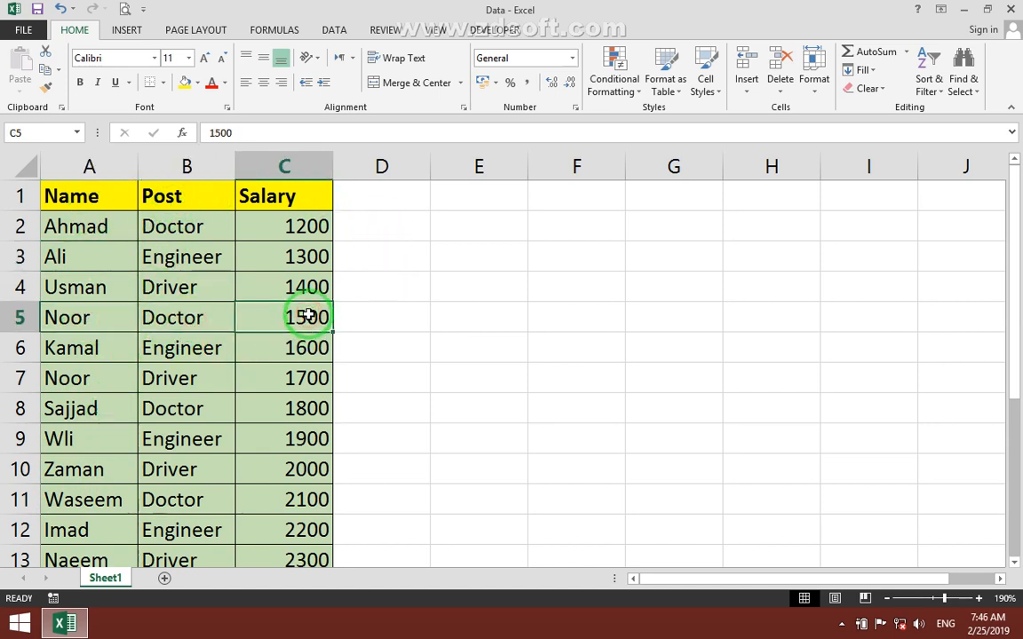
click(73, 320)
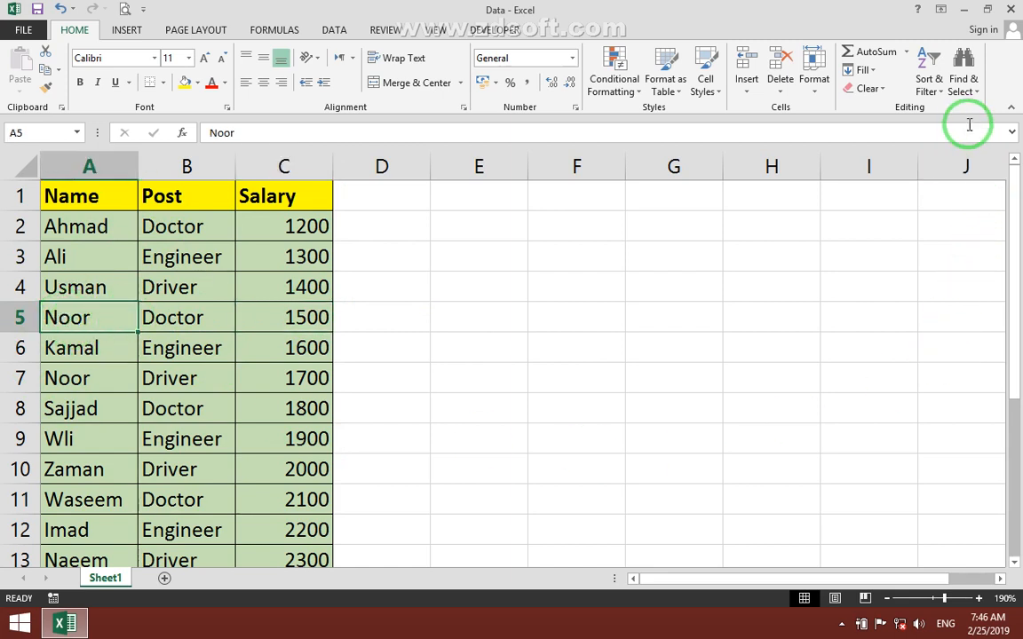
- Examine the A to Z sort option and how the first record's Name, Post and Salary cells belong together
click(939, 90)
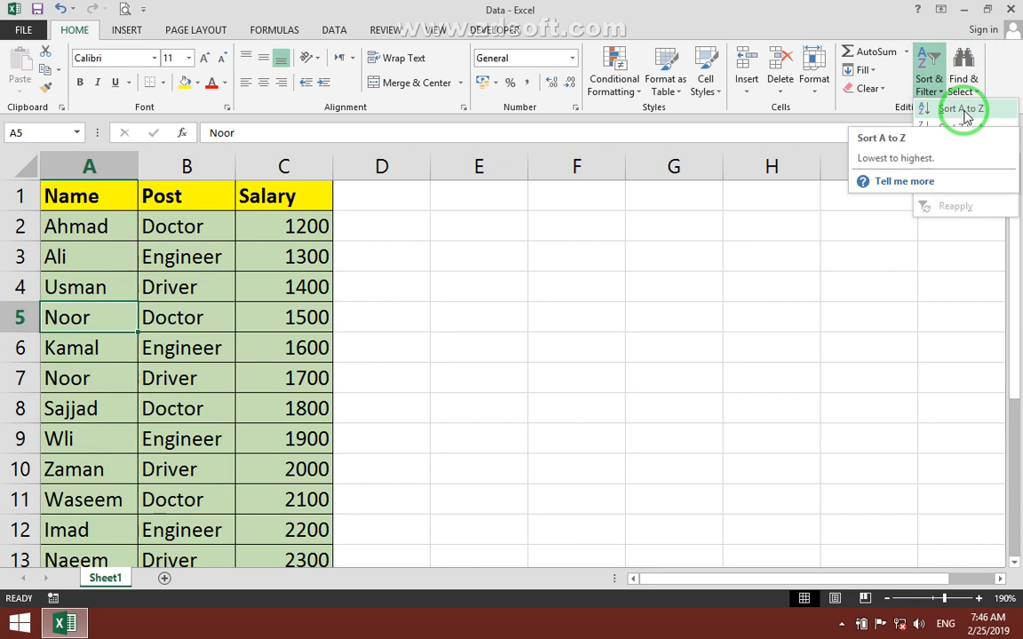
click(258, 227)
click(121, 229)
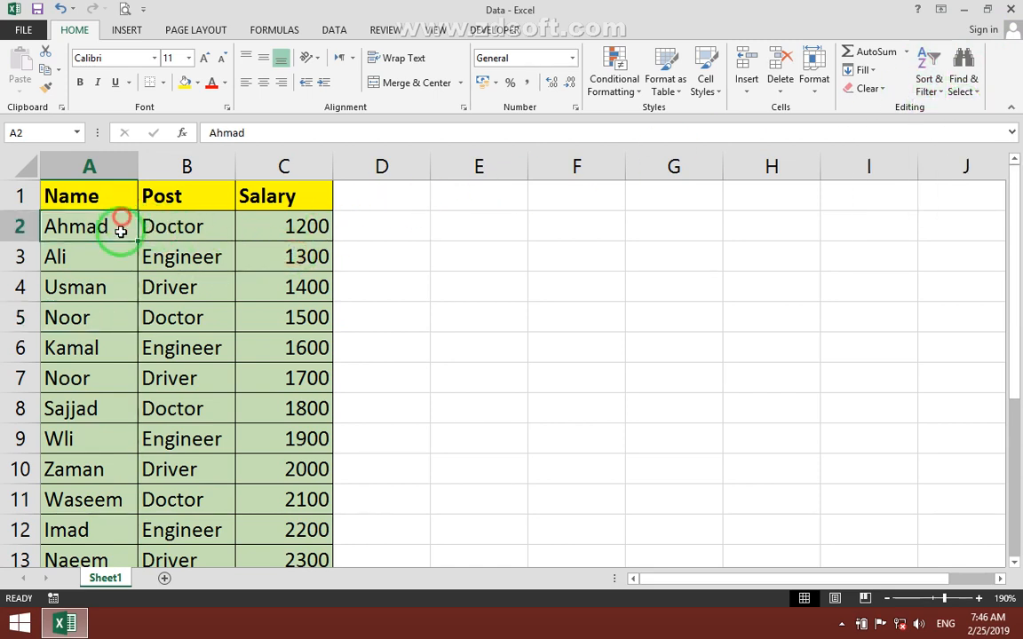
drag(103, 228, 292, 228)
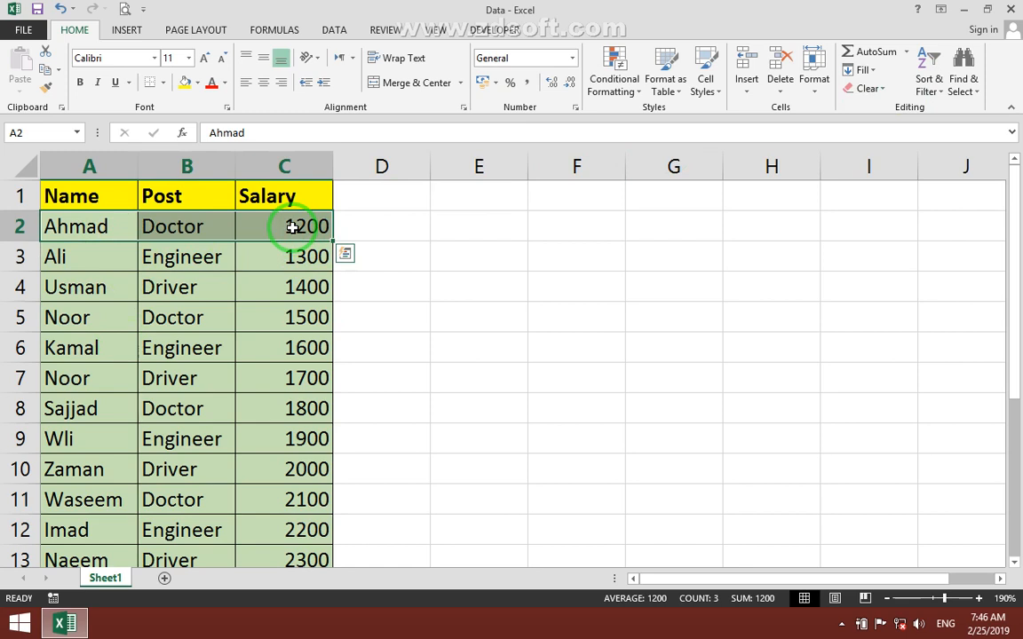
click(101, 234)
drag(108, 345, 155, 340)
click(172, 232)
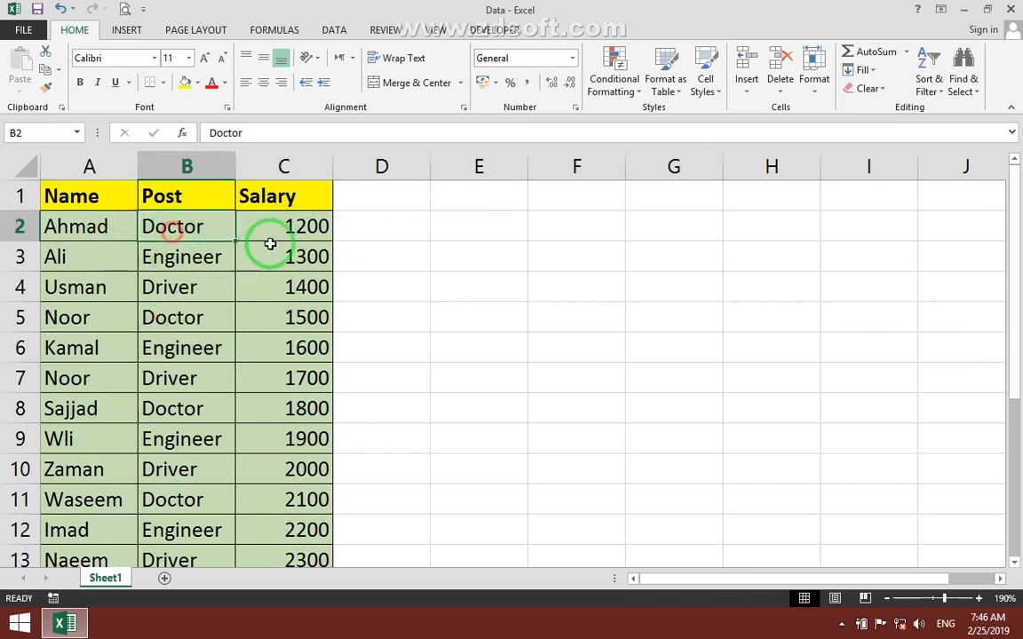
click(284, 231)
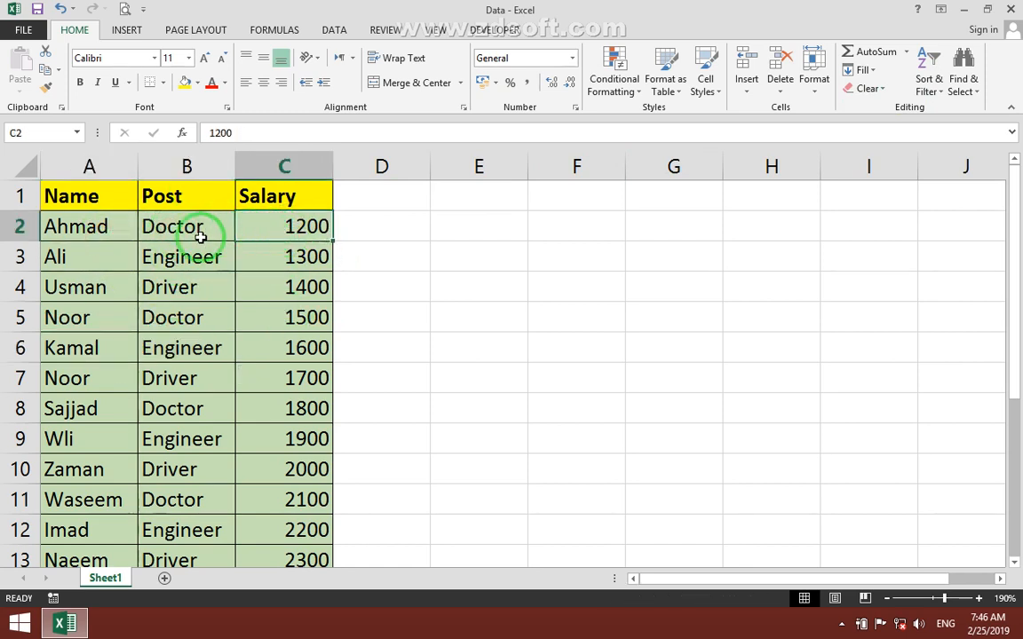
click(96, 229)
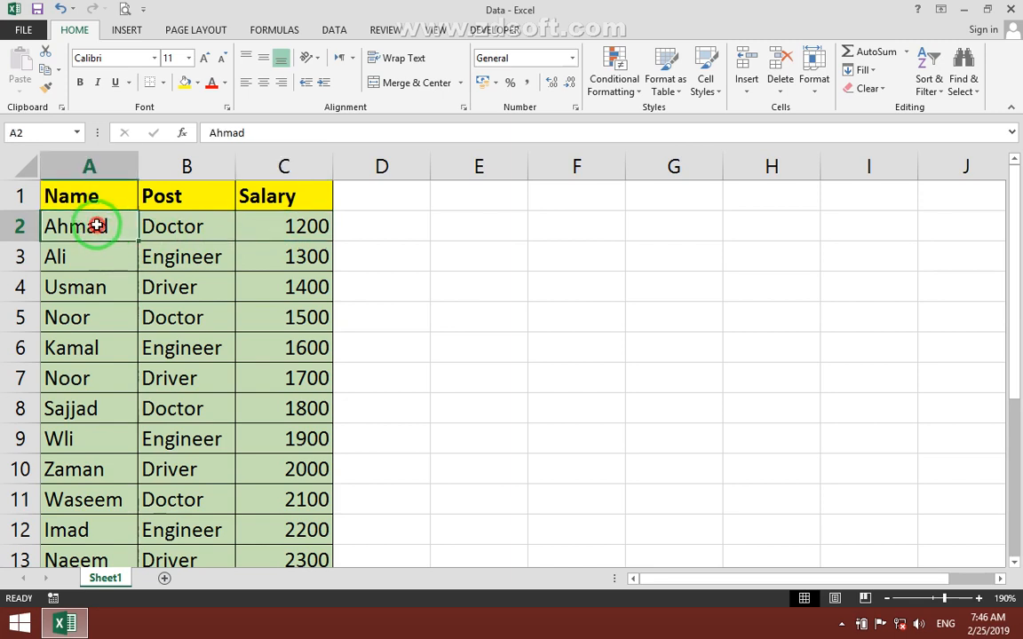
click(156, 232)
click(281, 236)
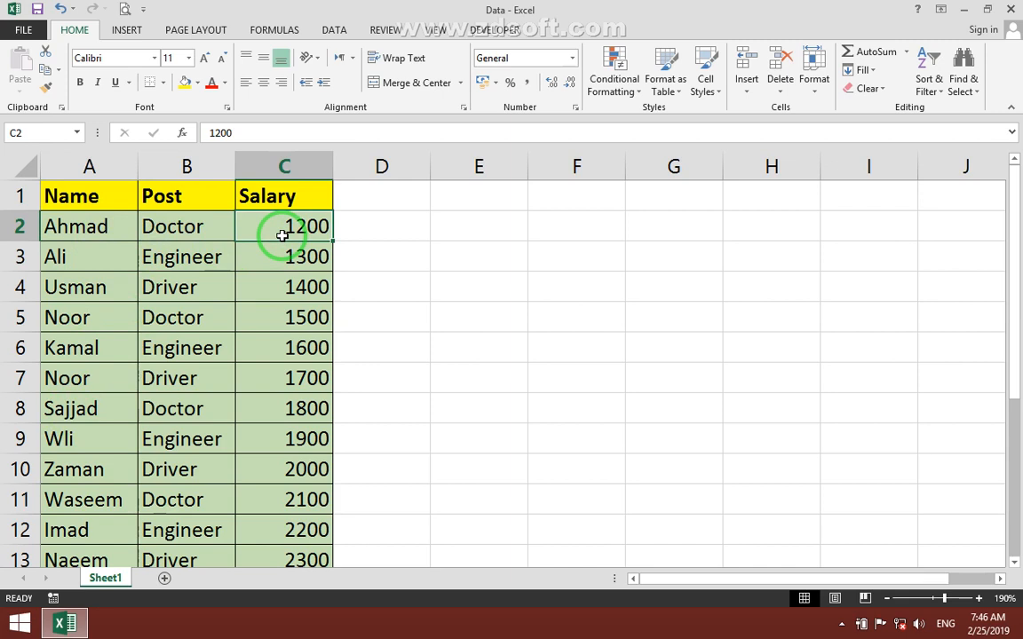
- Sort the table by the Name column from A to Z and check the first and last records
click(107, 260)
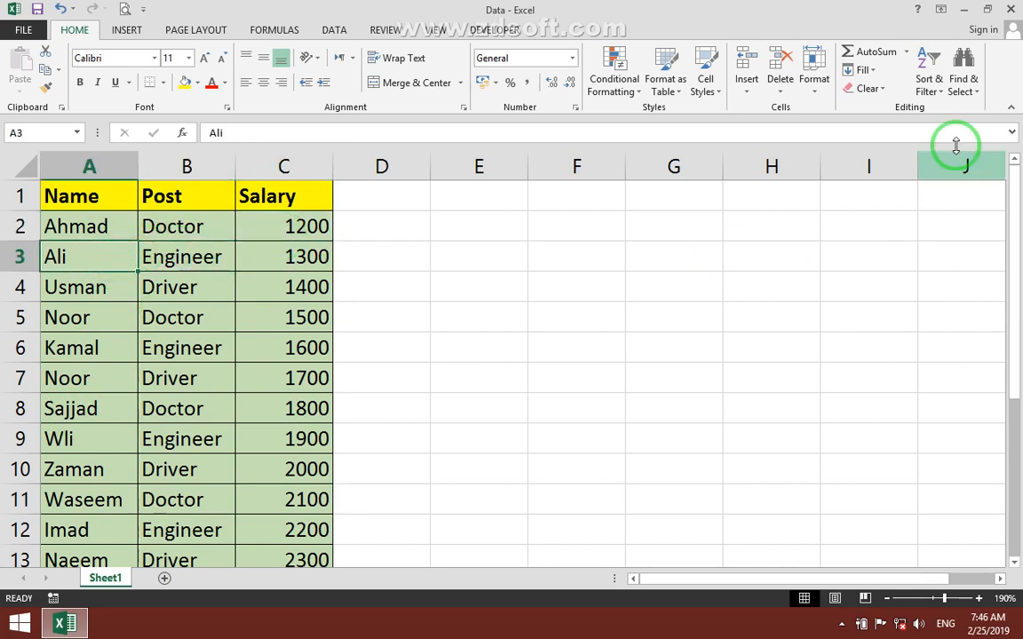
click(930, 91)
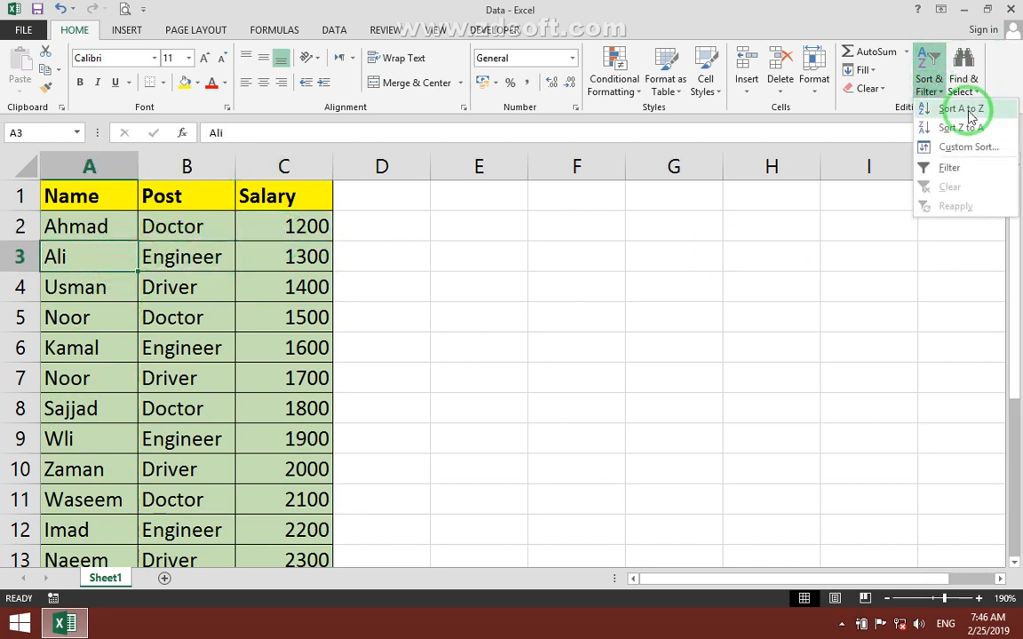
click(962, 109)
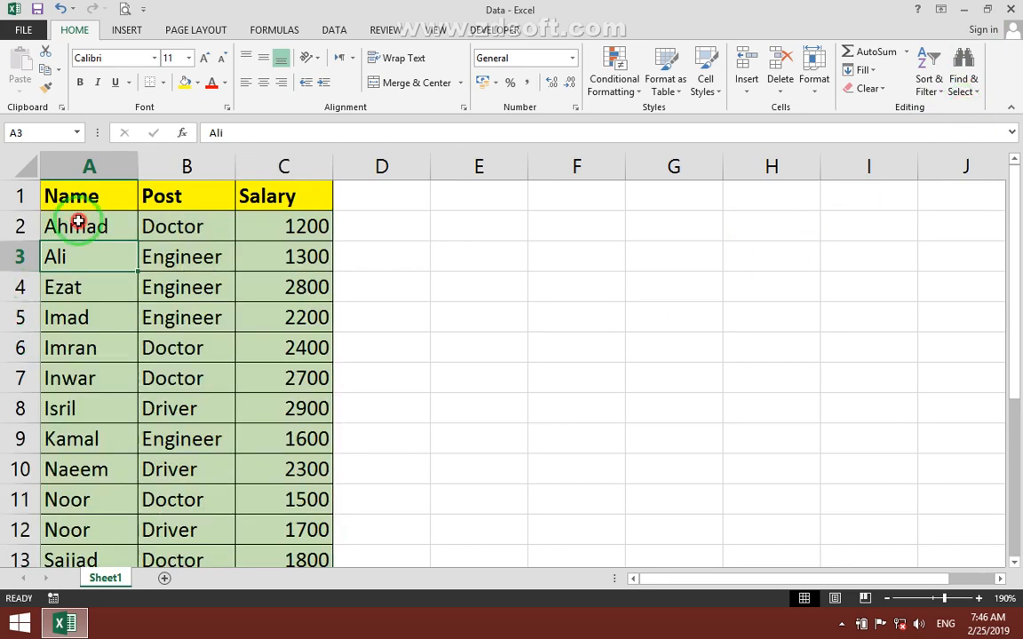
drag(75, 223, 81, 285)
scroll(106, 382, down, 4)
scroll(110, 399, up, 2)
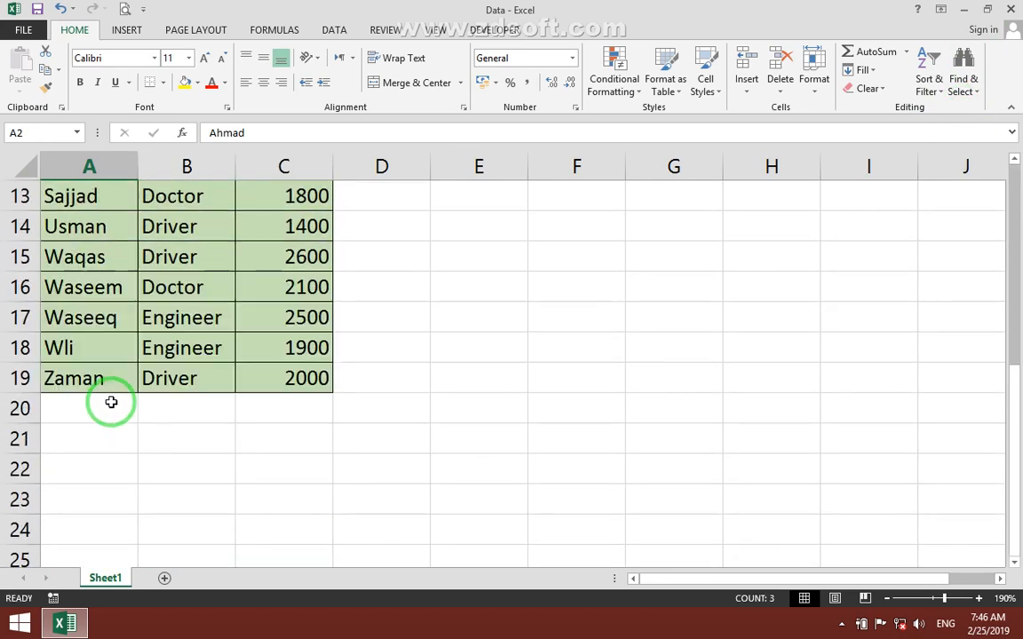
click(83, 471)
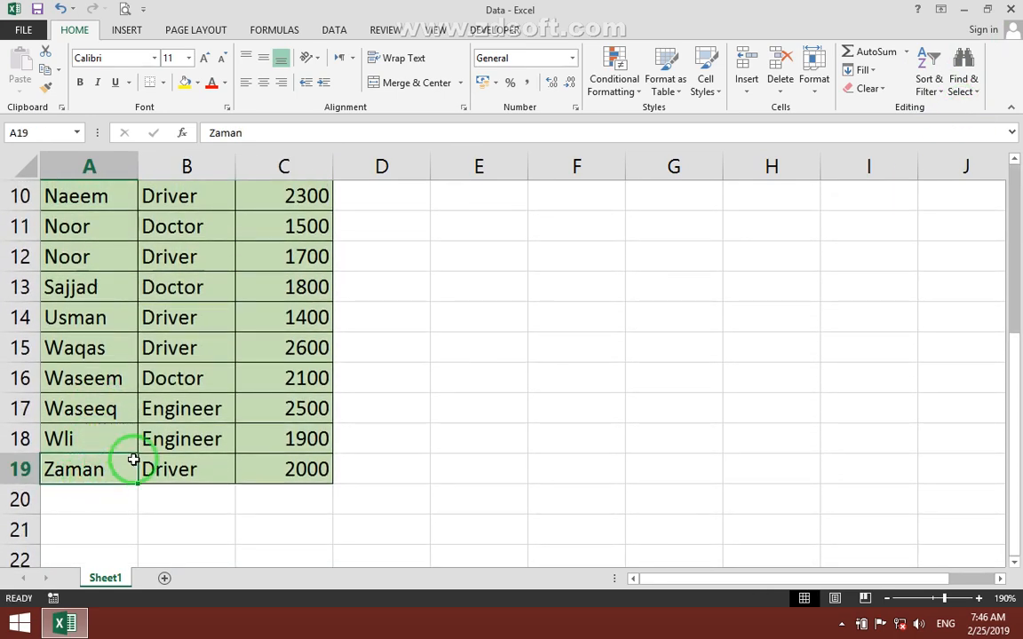
scroll(131, 459, up, 3)
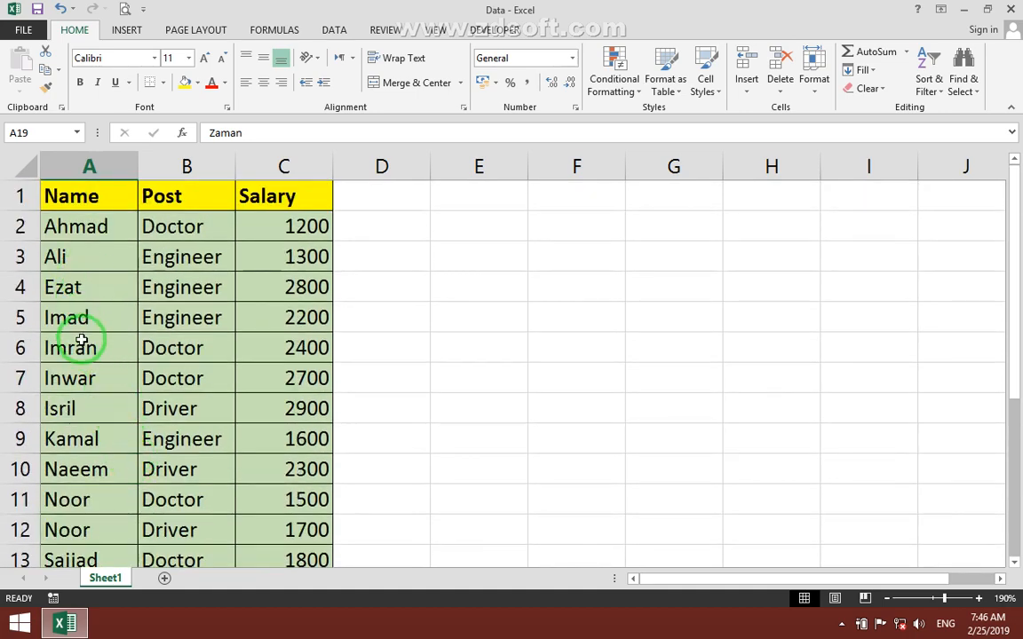
drag(97, 227, 303, 225)
- Sort the table by the Name column from Z to A and check the last record
click(57, 286)
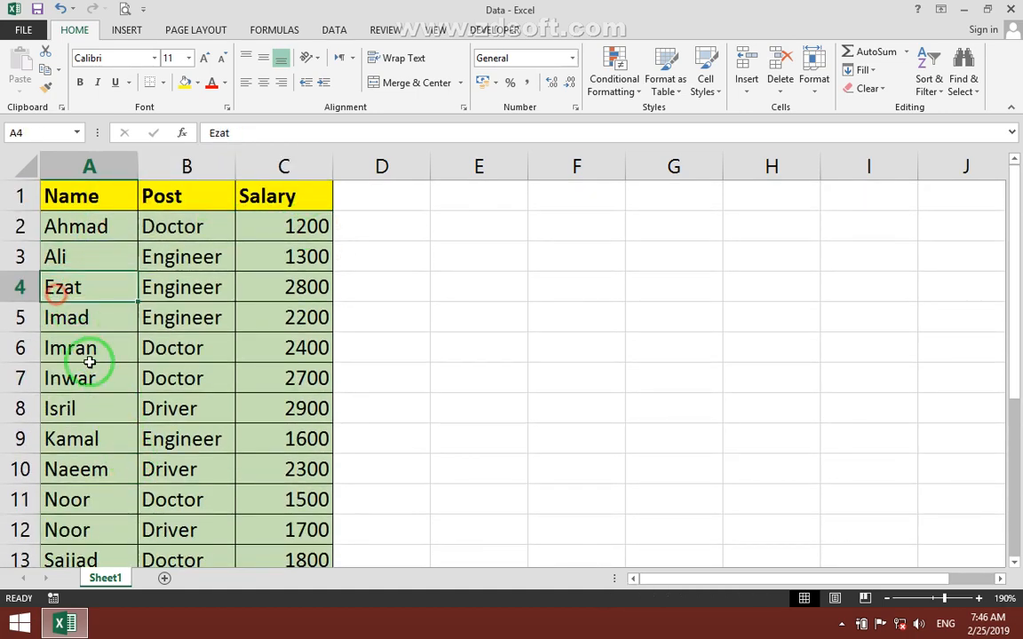
click(934, 103)
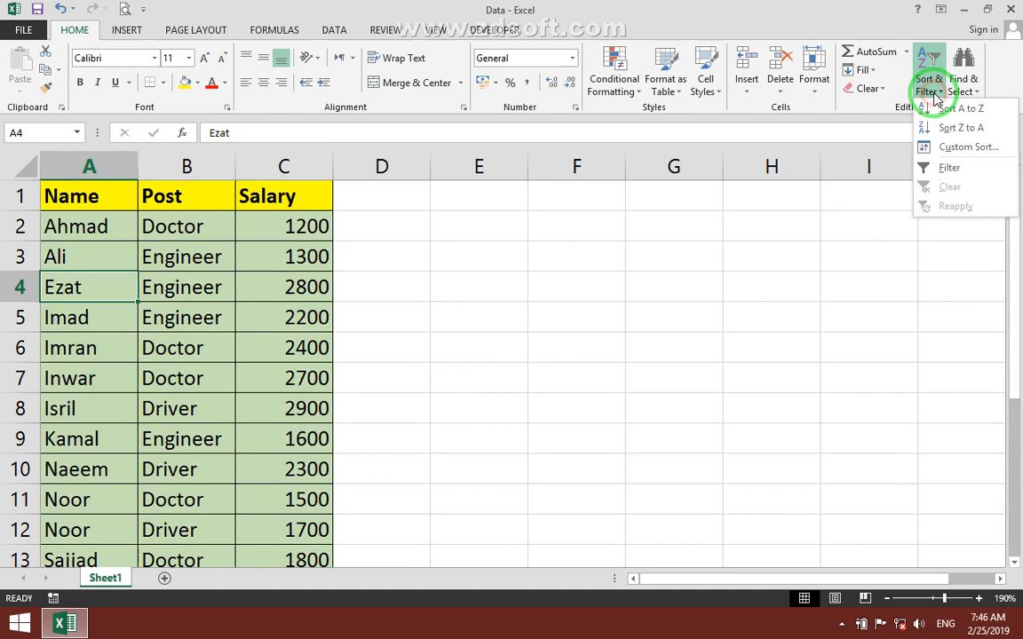
click(996, 129)
scroll(111, 259, down, 6)
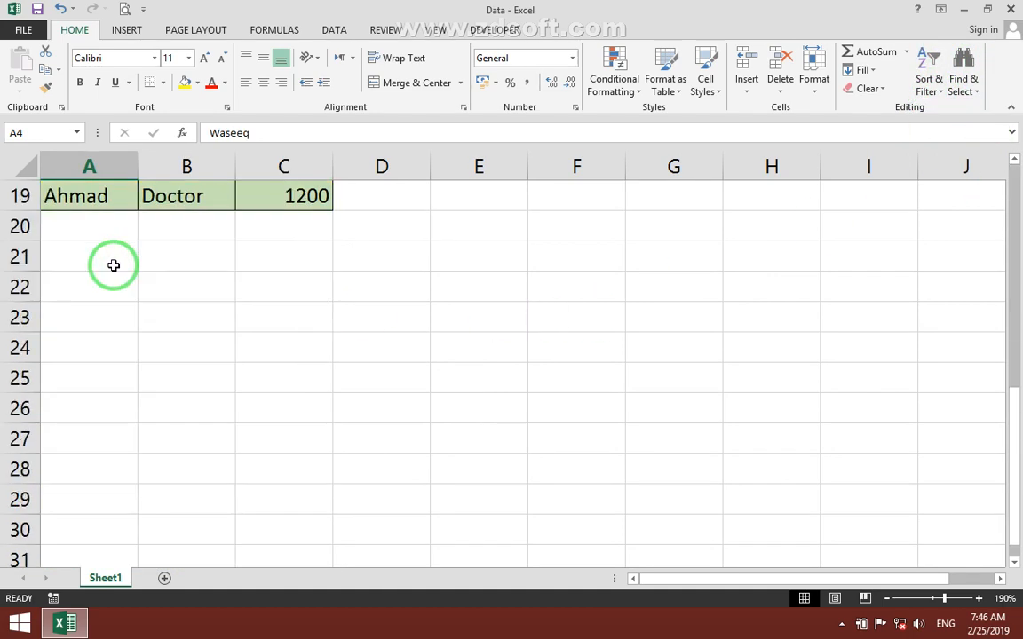
scroll(111, 267, up, 1)
drag(112, 296, 325, 286)
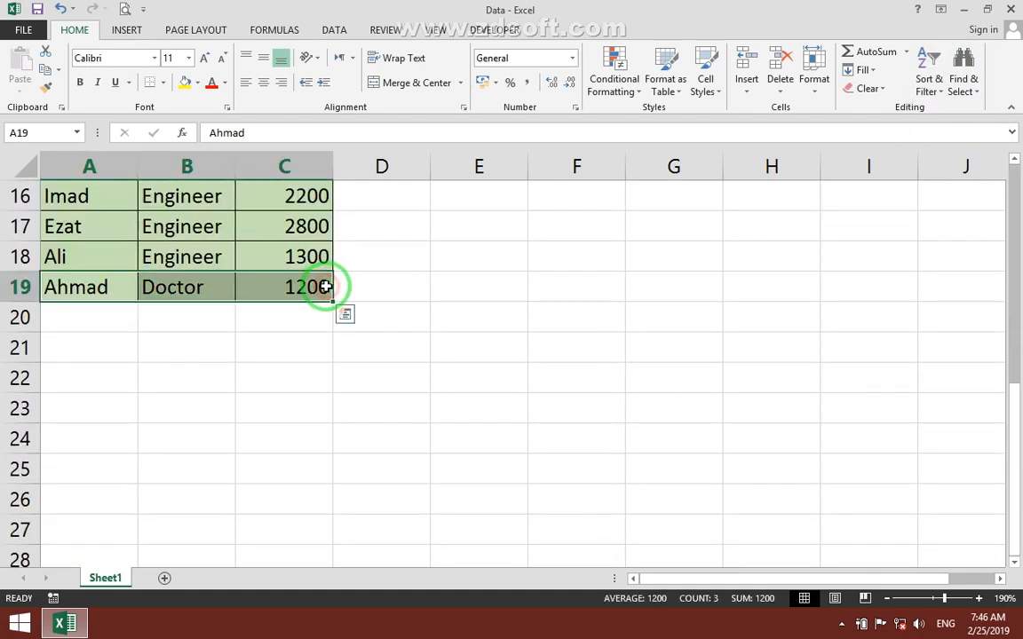
scroll(300, 312, up, 5)
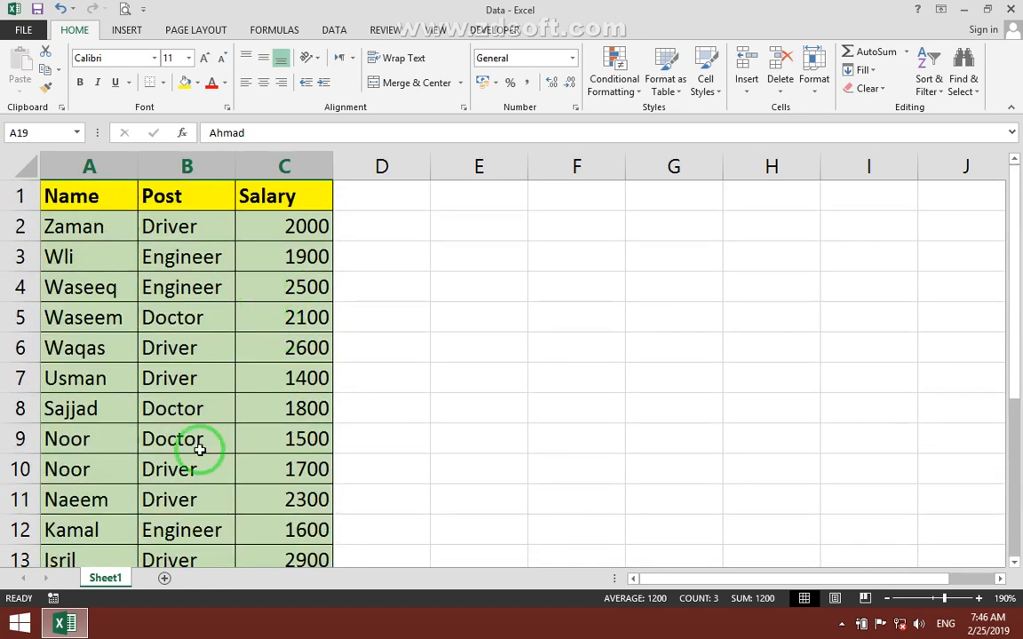
click(106, 382)
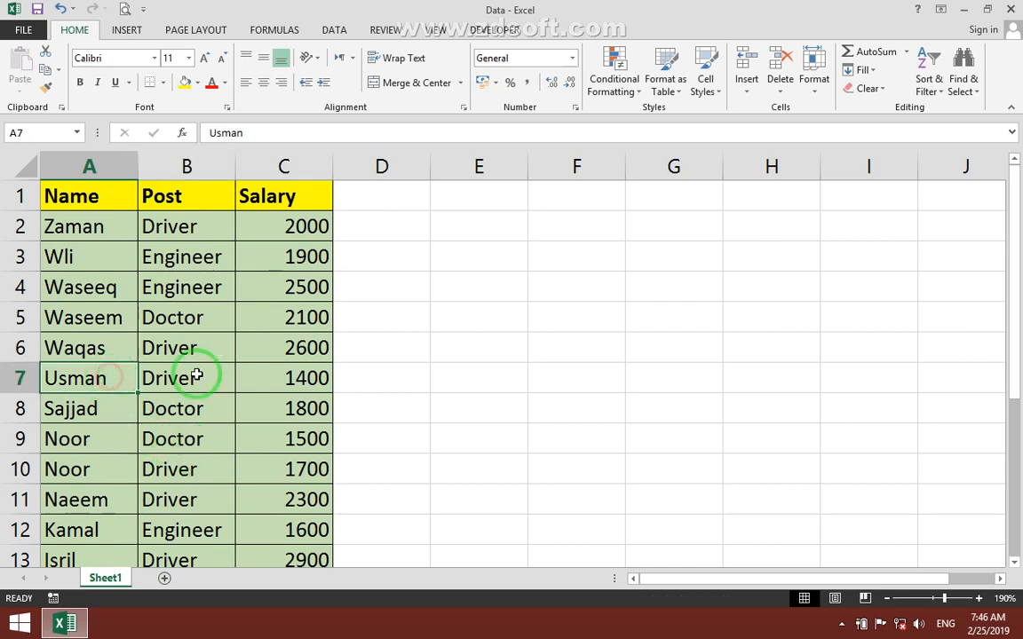
click(928, 84)
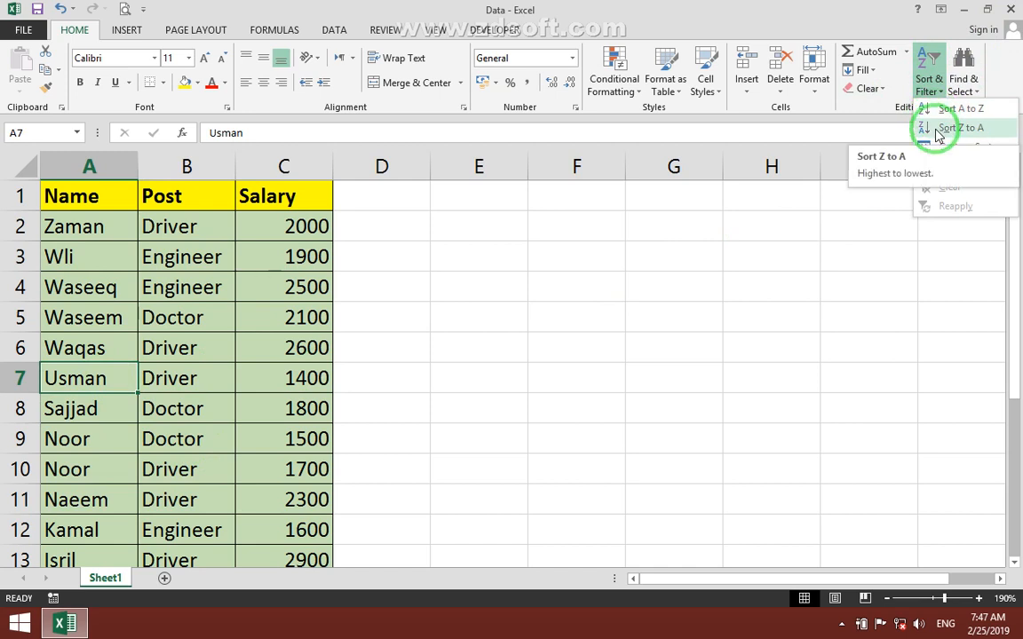
click(251, 365)
click(213, 321)
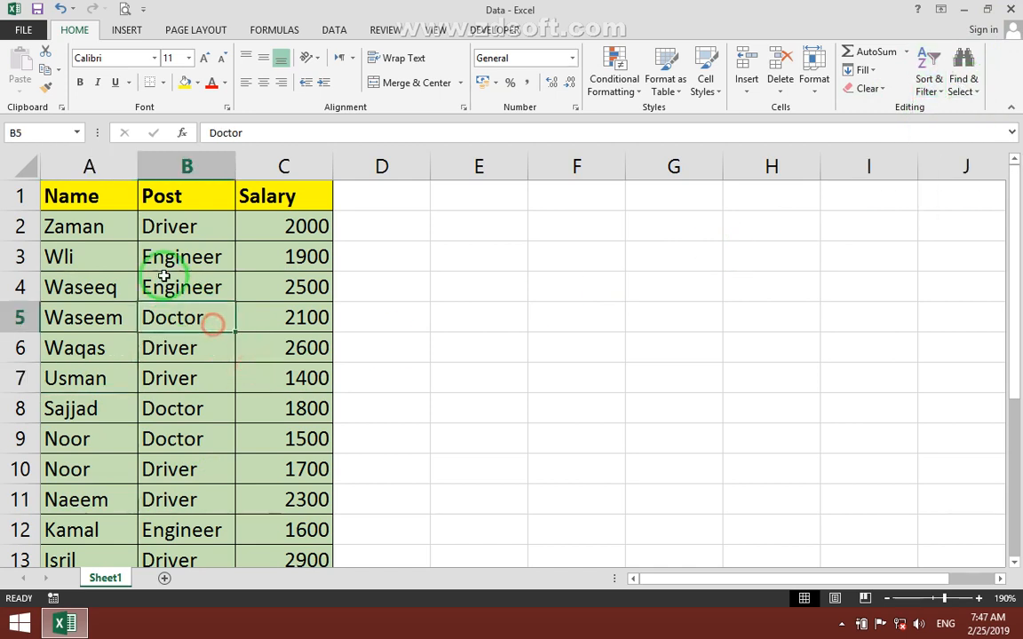
- Change the fill color of the data rows A2:C19 below the header to white
drag(89, 222, 251, 502)
scroll(292, 388, up, 3)
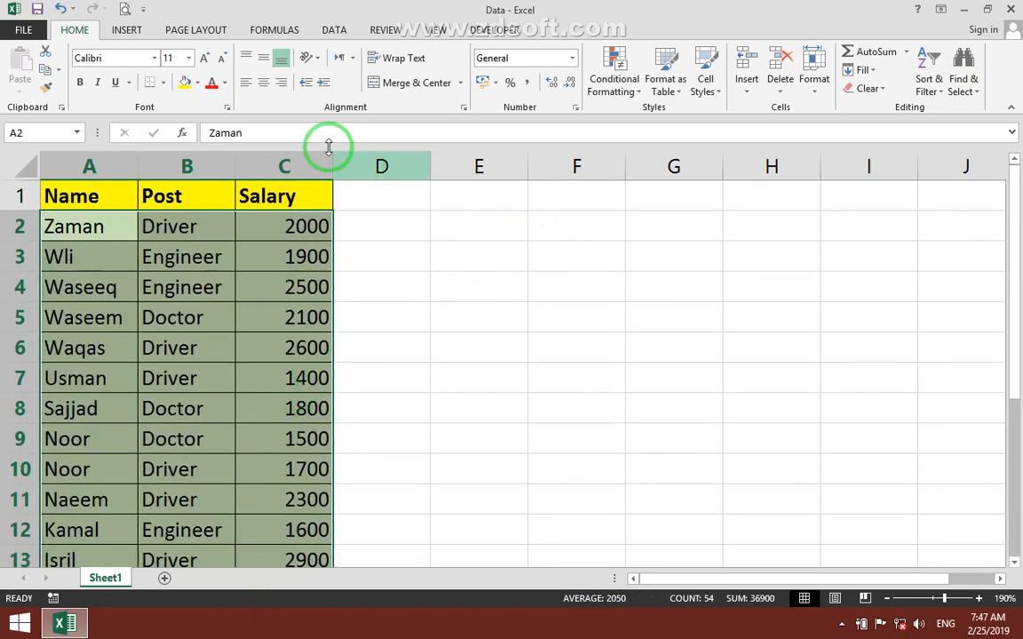
click(199, 83)
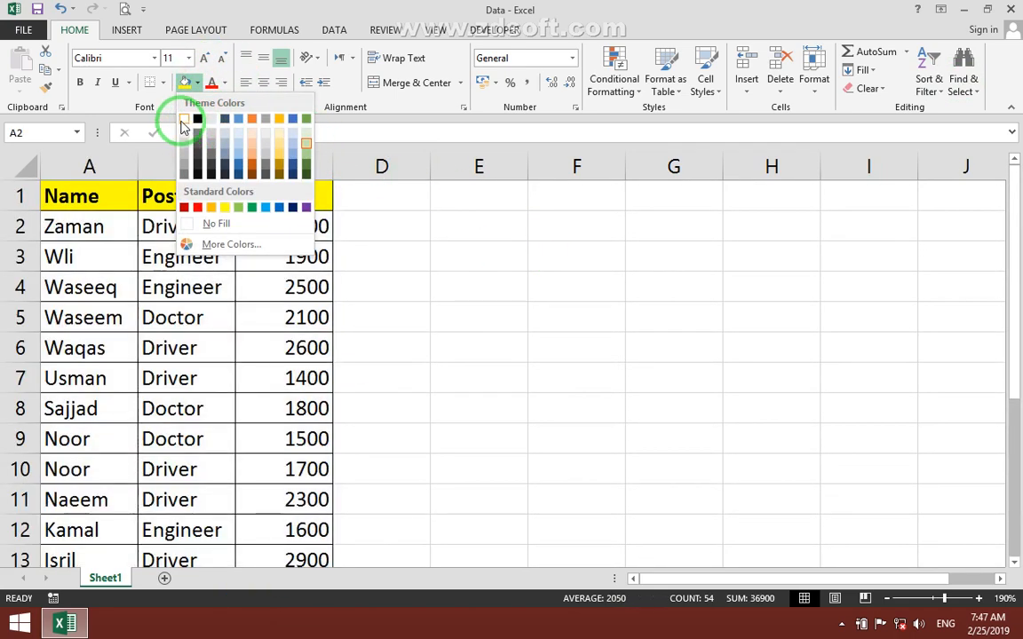
click(184, 120)
click(69, 228)
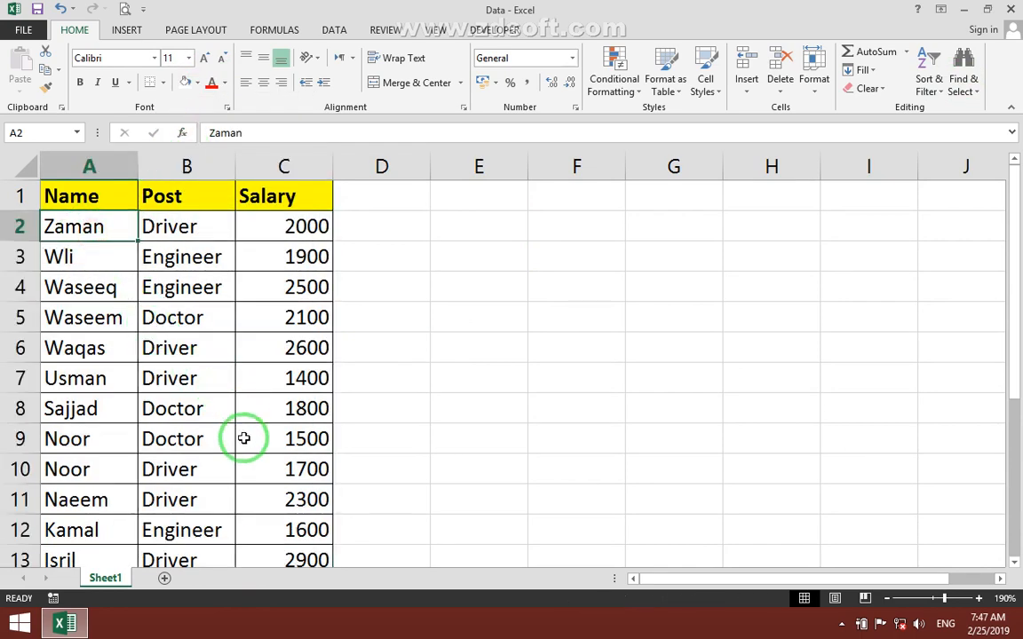
- Open a custom sort for the employee table, choose Name as the sort column and move the Sort dialog clear of the data
click(187, 413)
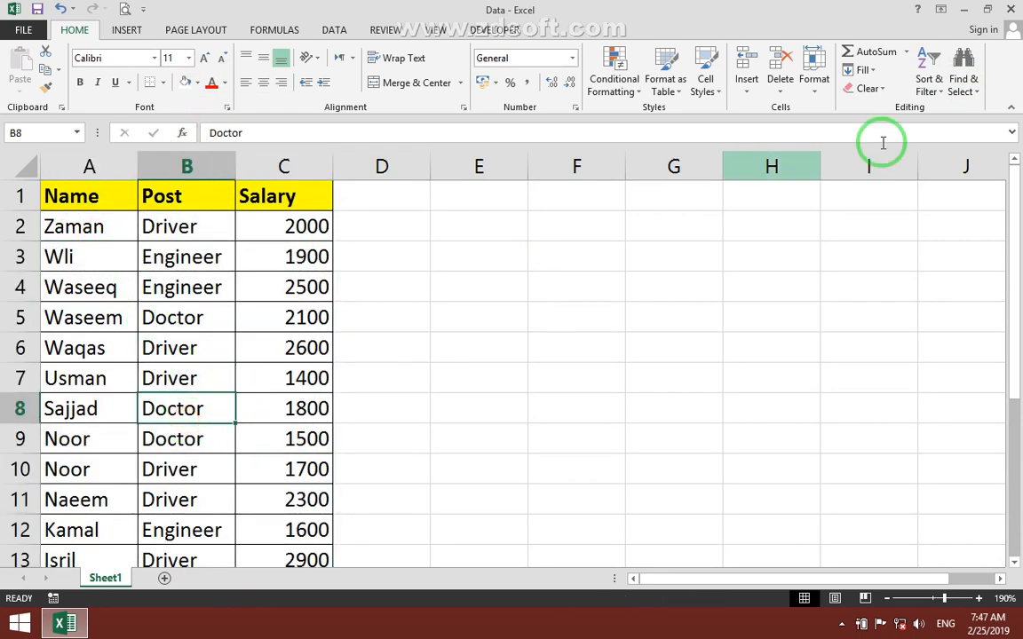
click(938, 99)
click(926, 150)
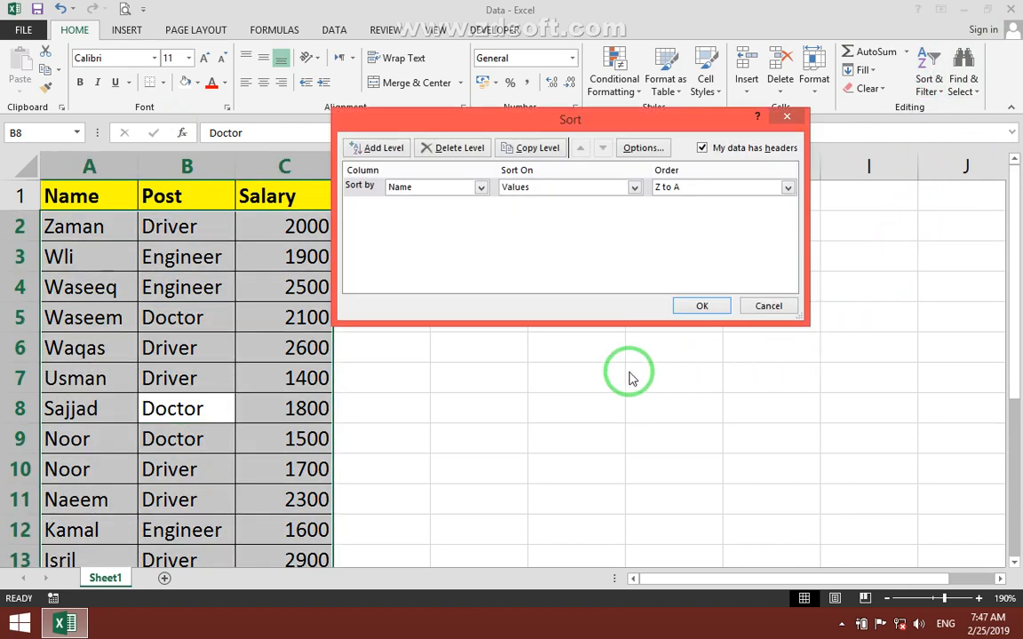
click(479, 188)
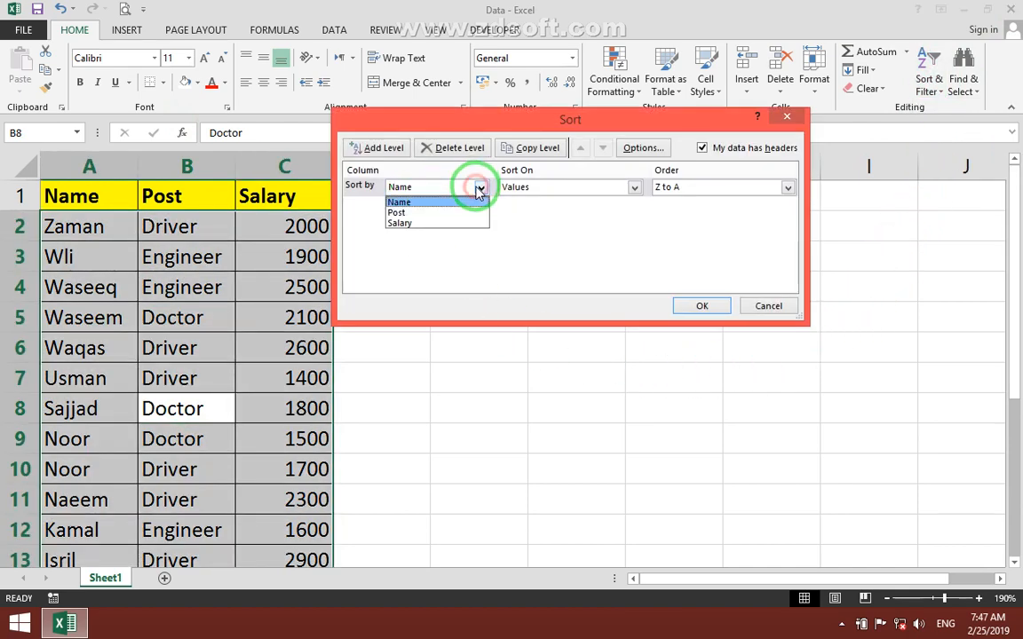
click(431, 213)
click(440, 187)
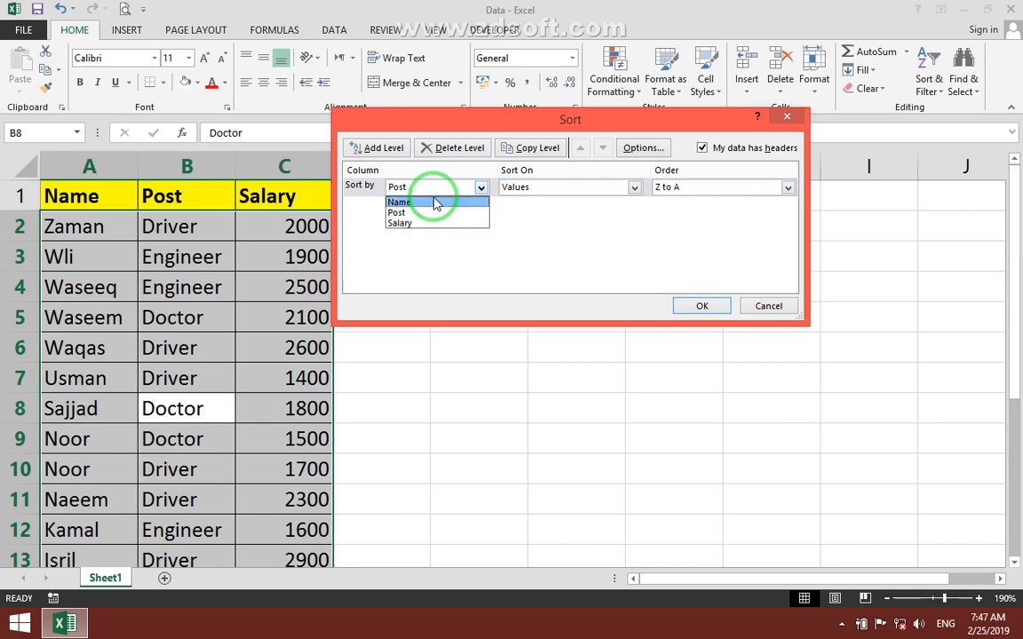
click(434, 202)
drag(471, 121, 491, 209)
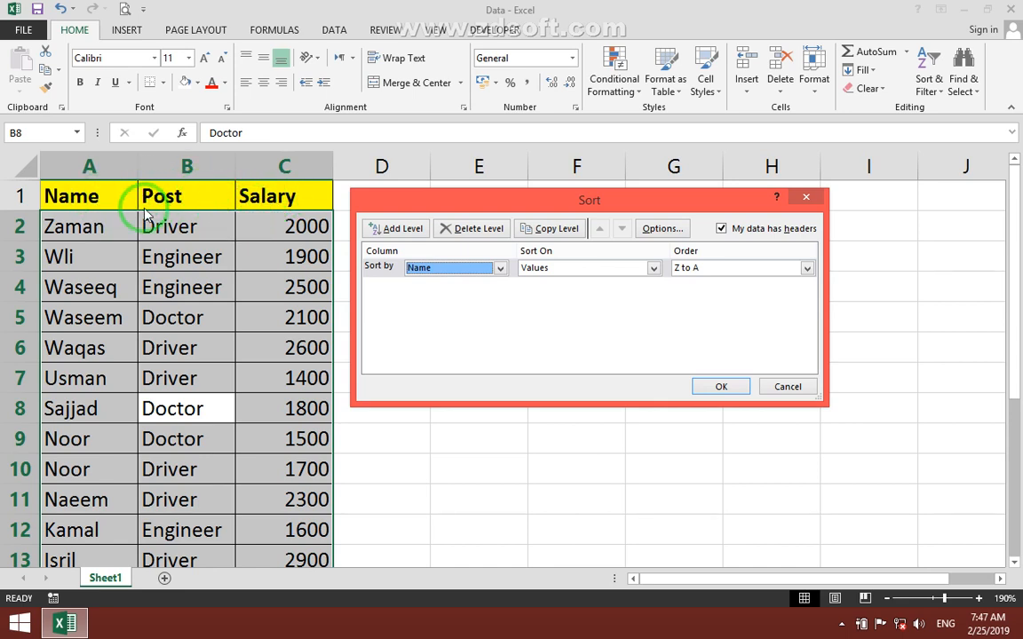
- Turn off the option that the data has headers, view the sort column choices, and turn the option back on
click(721, 228)
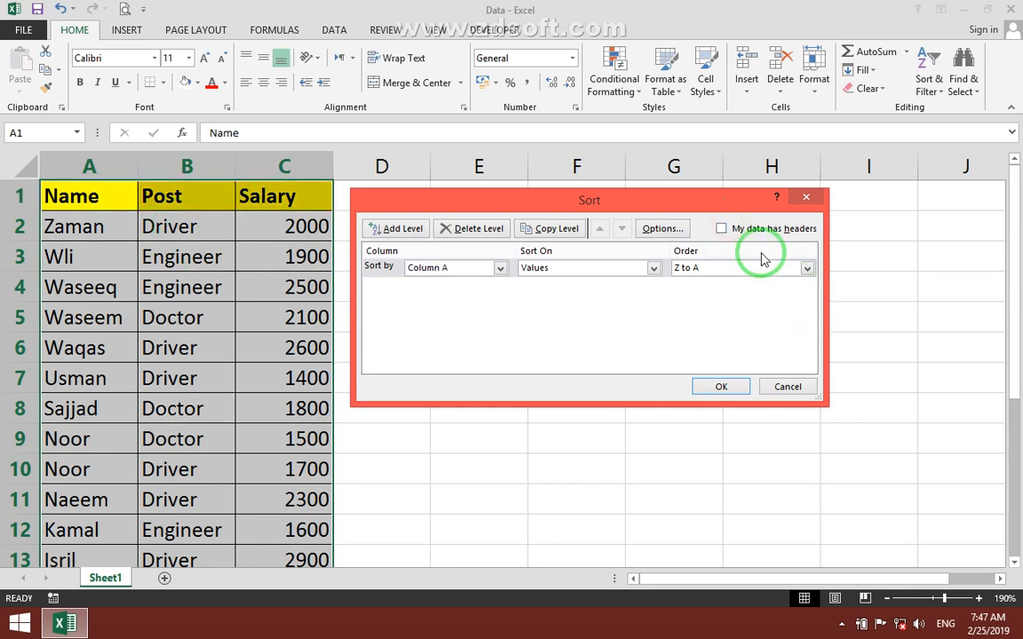
click(499, 269)
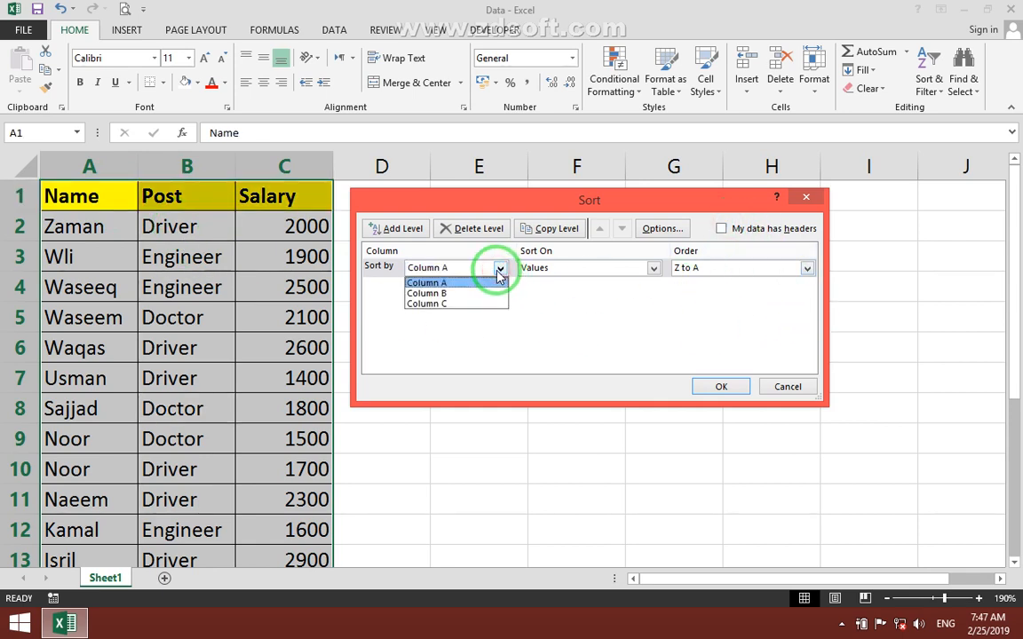
click(498, 269)
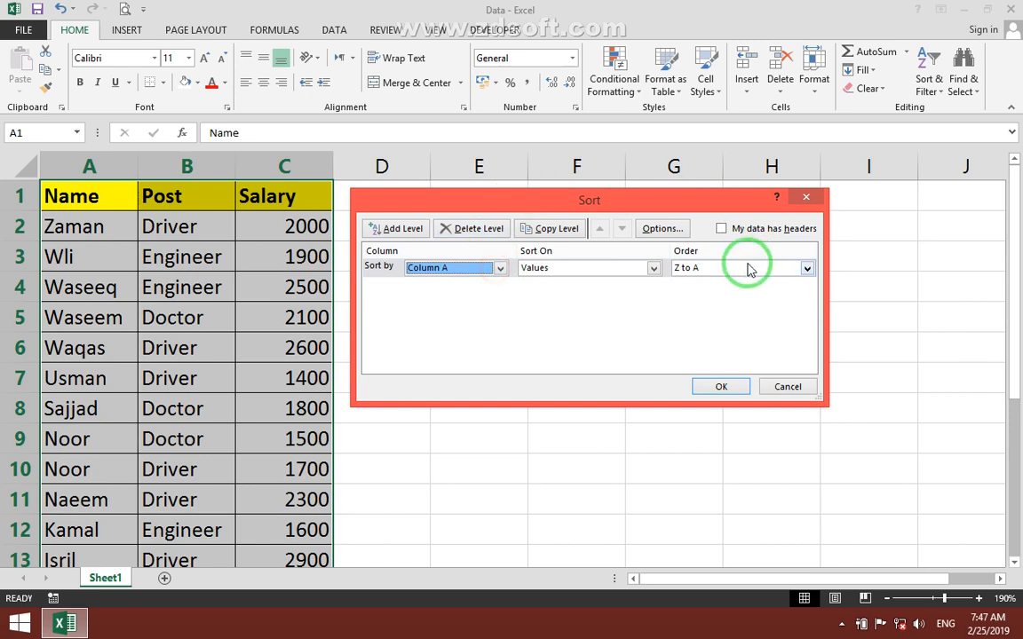
click(720, 228)
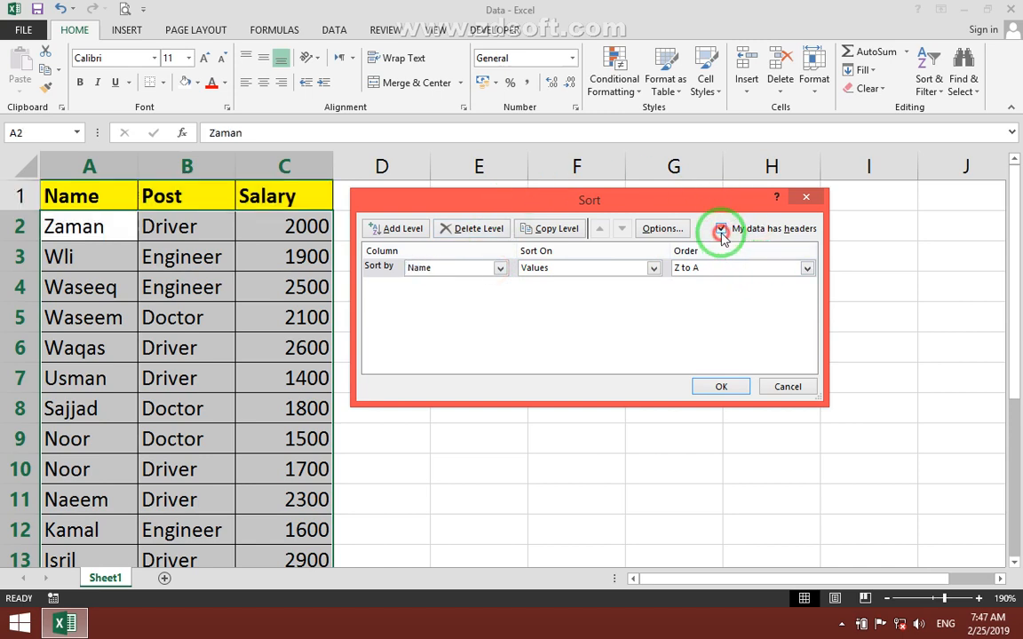
- Sort the table by Name on cell values in A to Z order
click(500, 269)
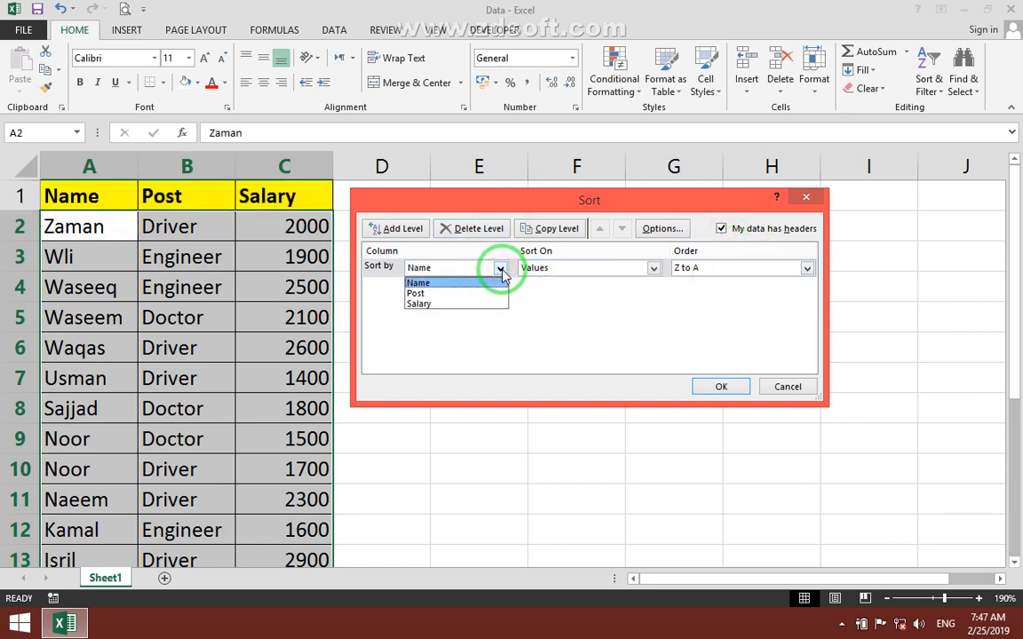
click(451, 284)
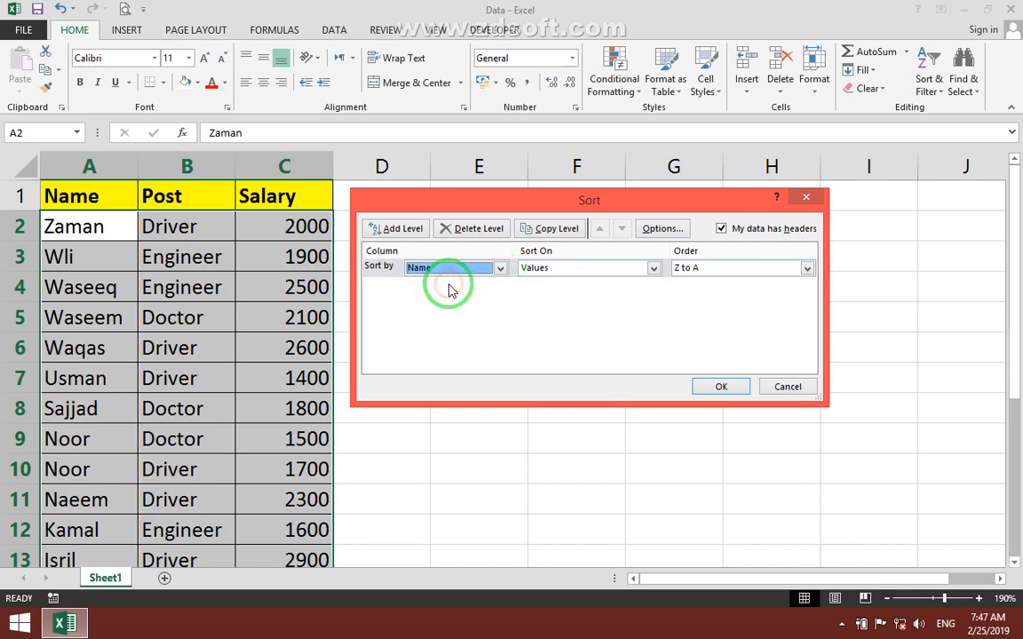
click(654, 269)
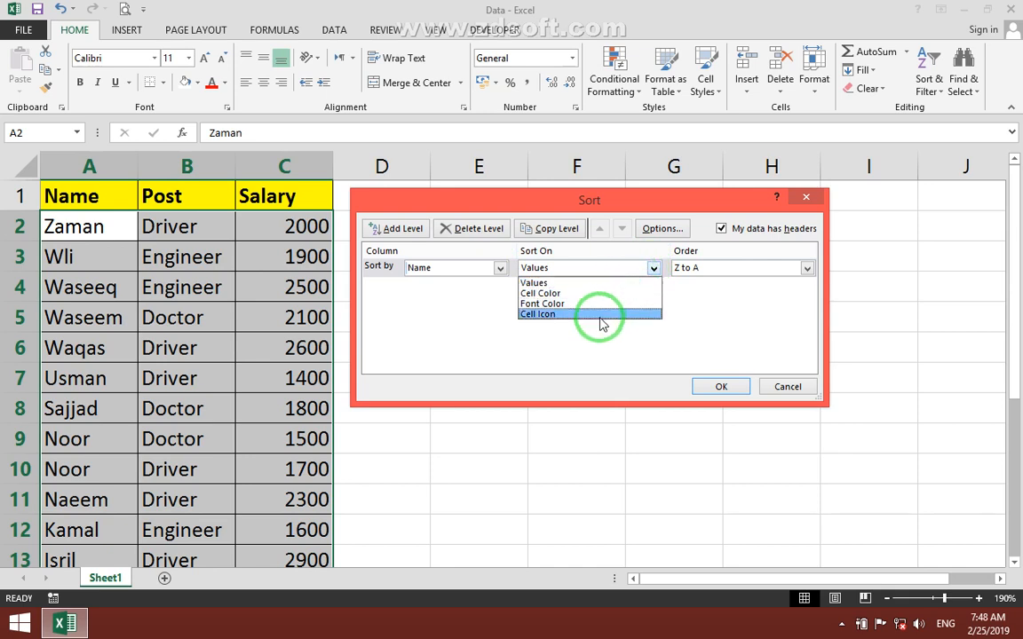
click(598, 284)
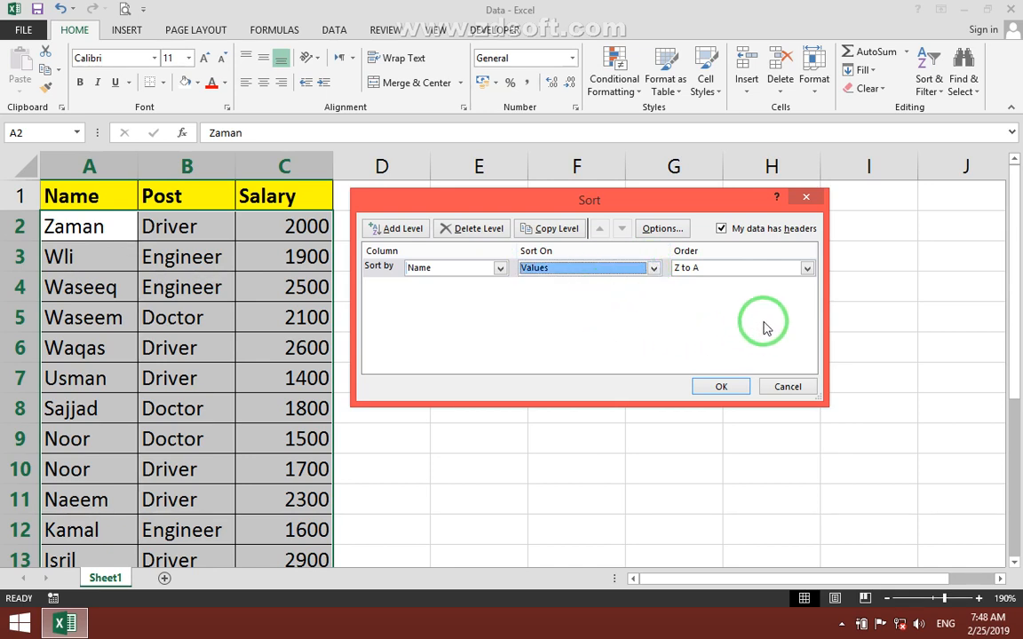
click(807, 268)
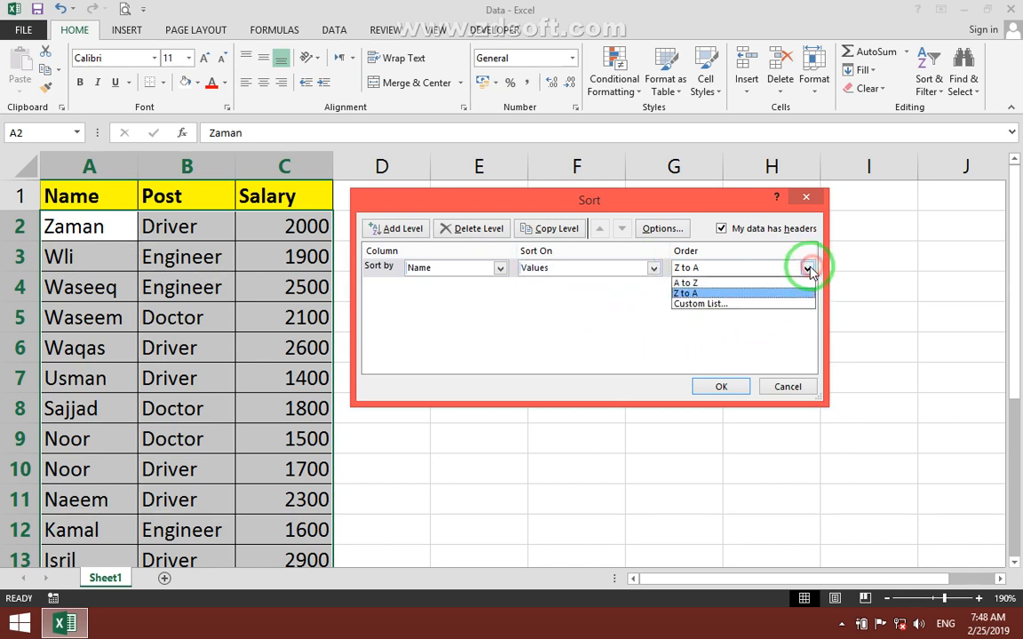
click(742, 283)
click(721, 386)
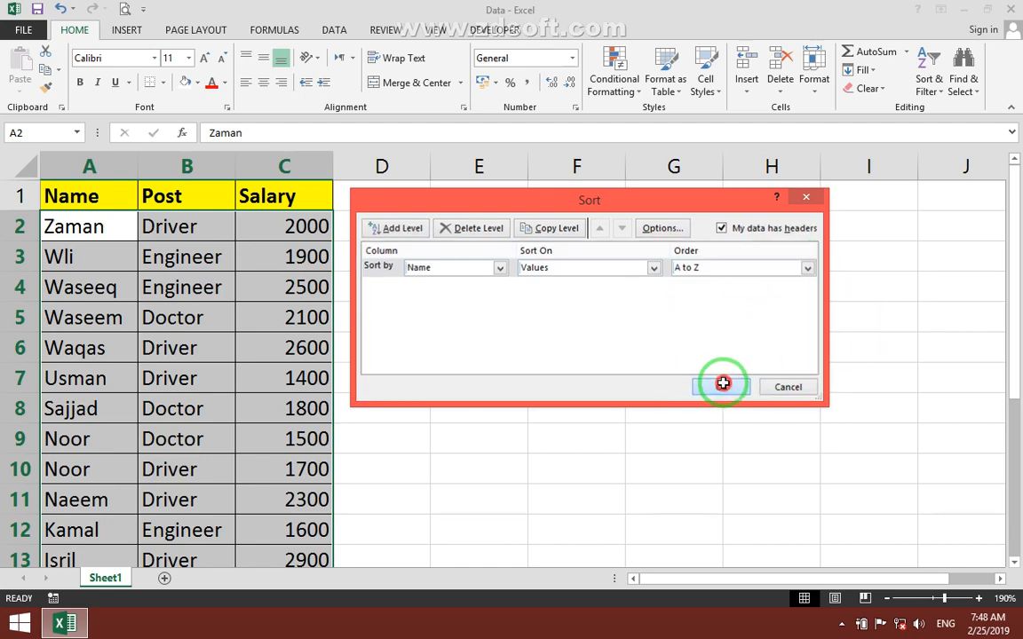
click(187, 408)
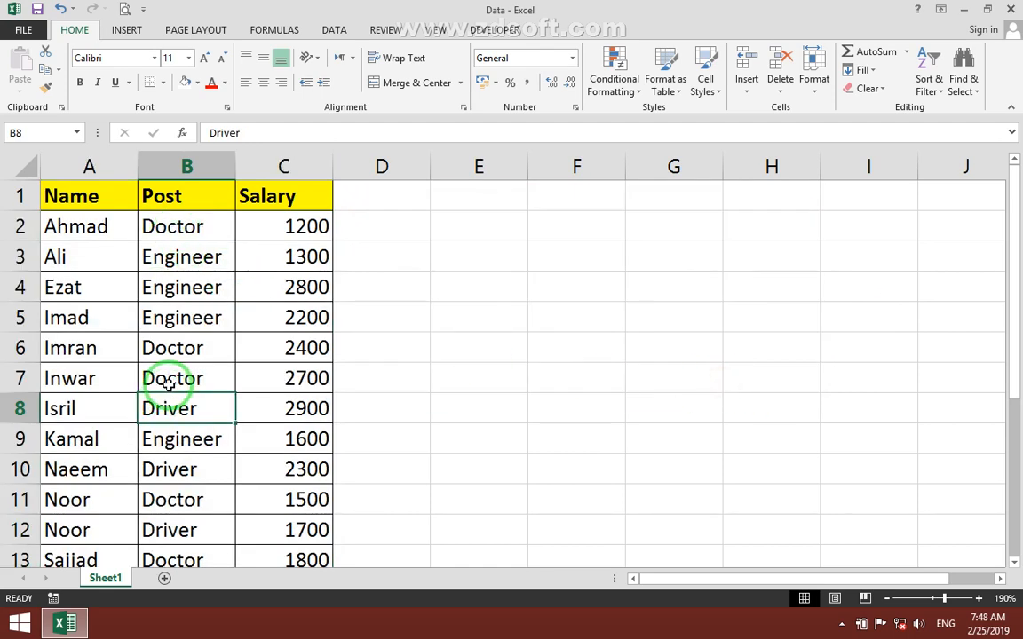
- Open another custom sort for the table and view the Sort On choices, keeping Values
click(923, 86)
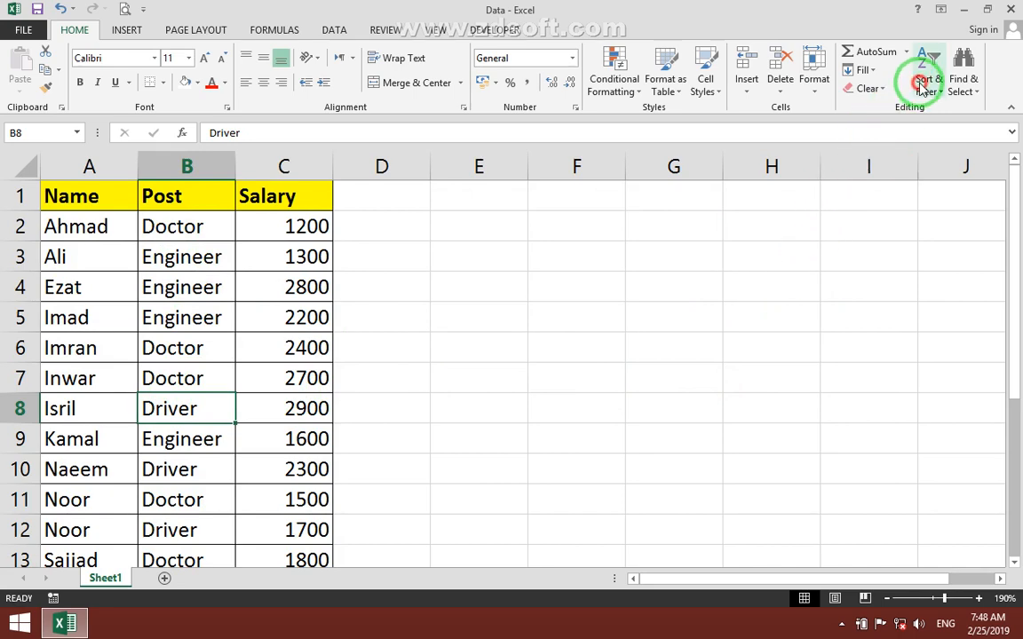
click(926, 144)
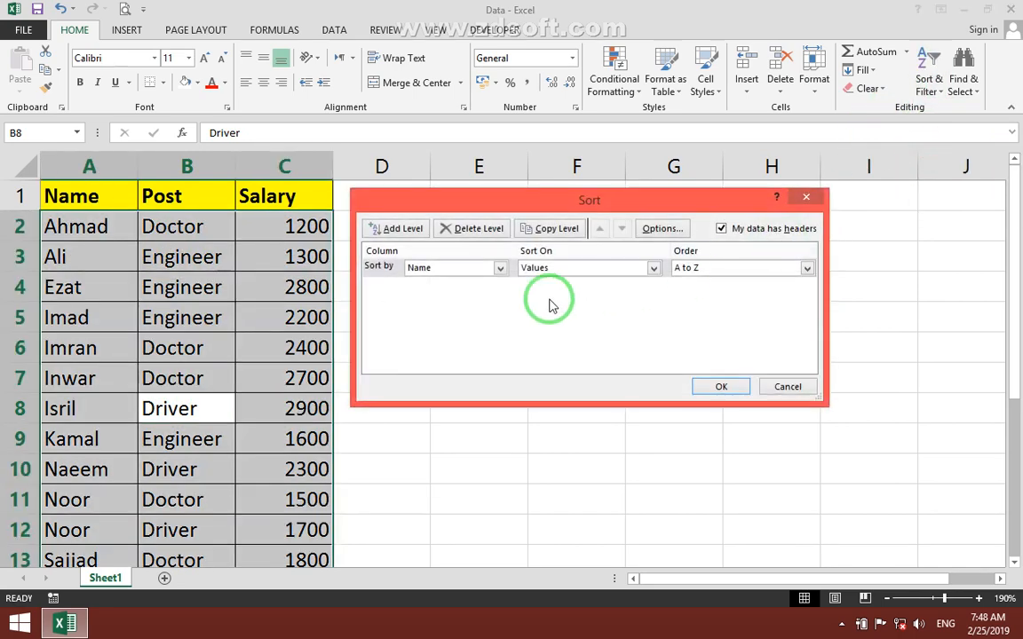
click(586, 268)
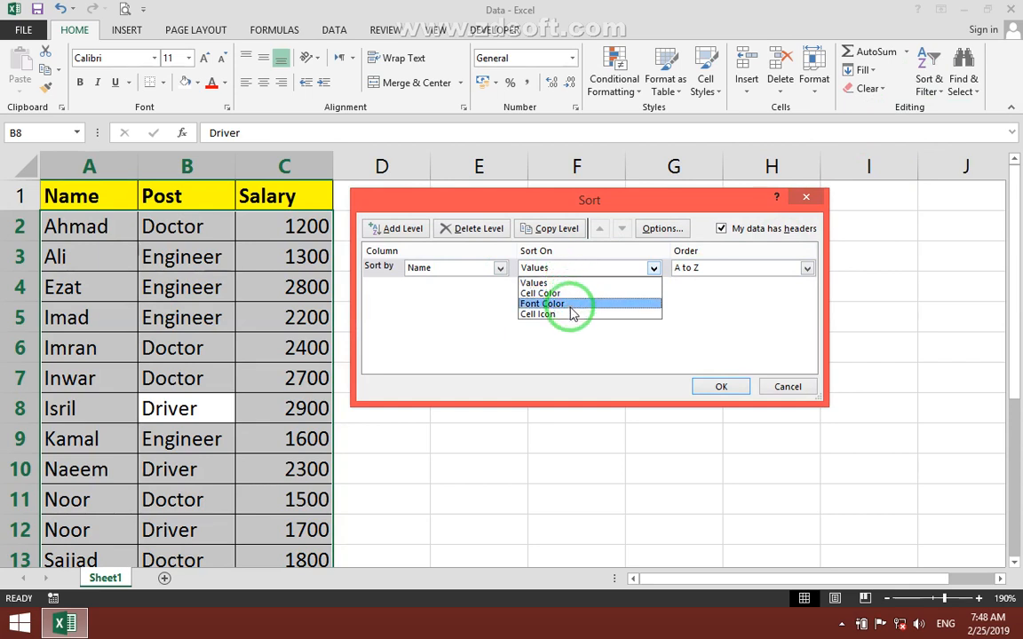
click(570, 253)
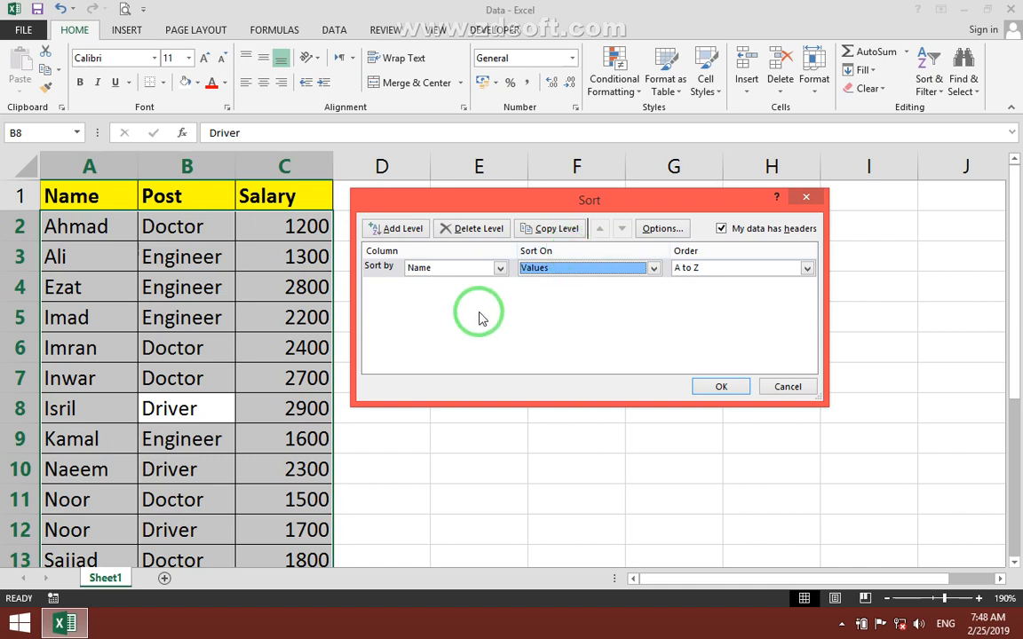
- Add Post as the second sort level and Salary as the third
click(404, 229)
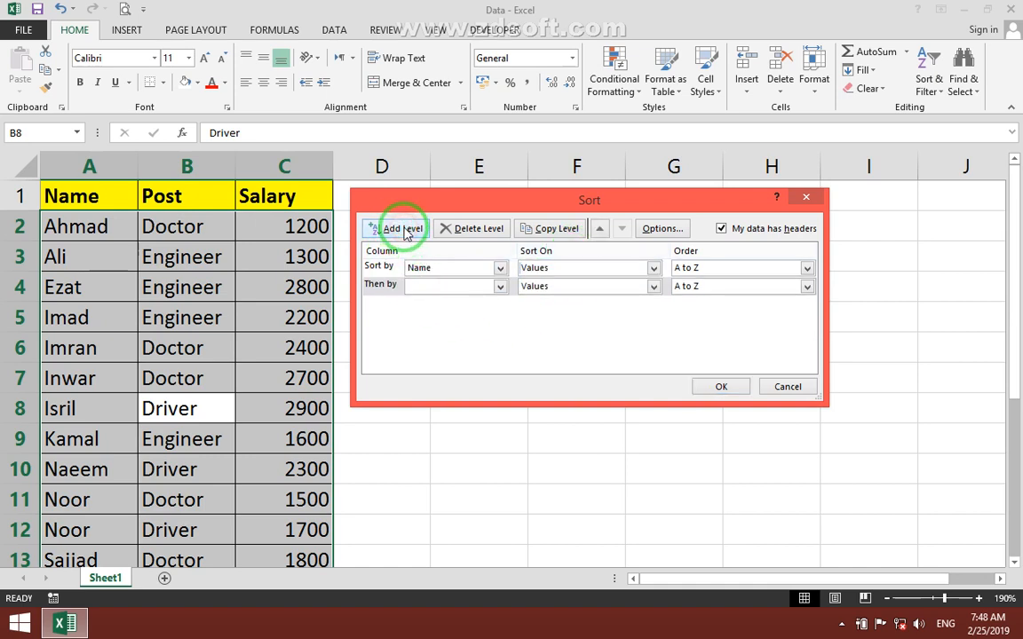
click(499, 286)
click(464, 313)
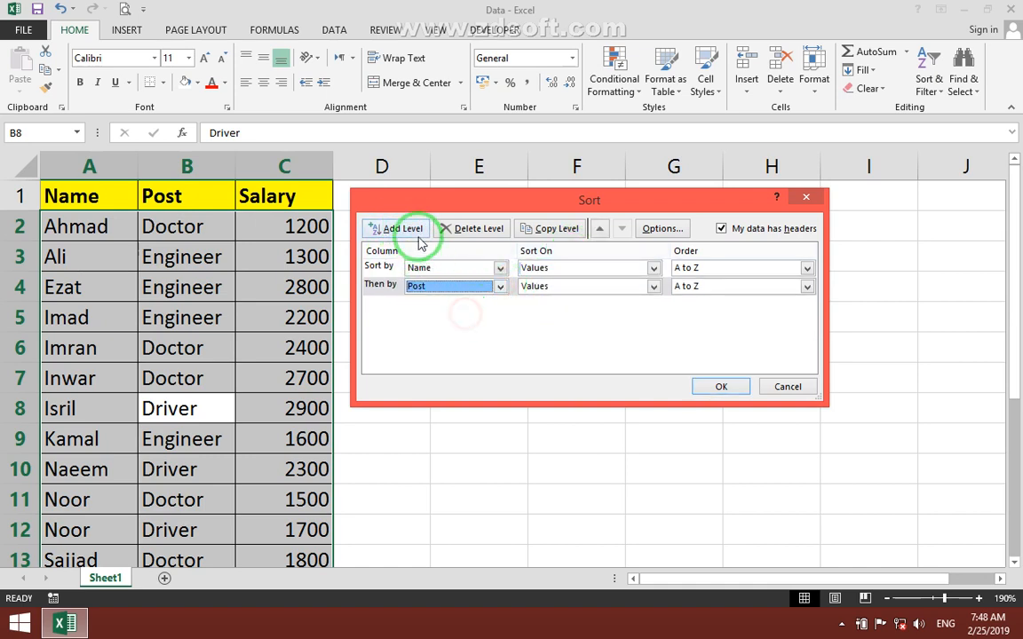
click(418, 232)
click(500, 305)
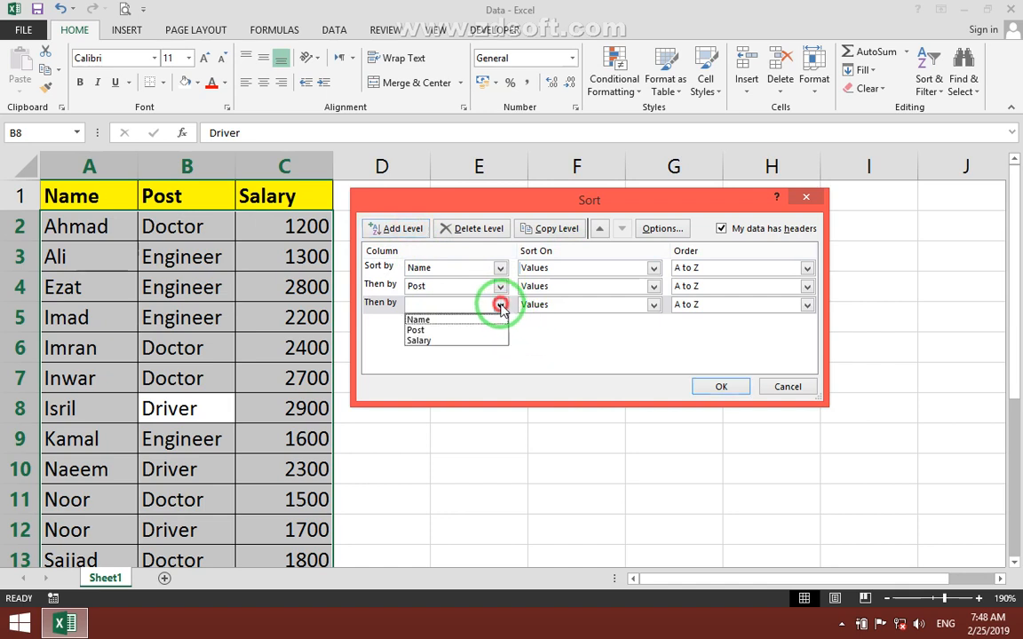
click(462, 341)
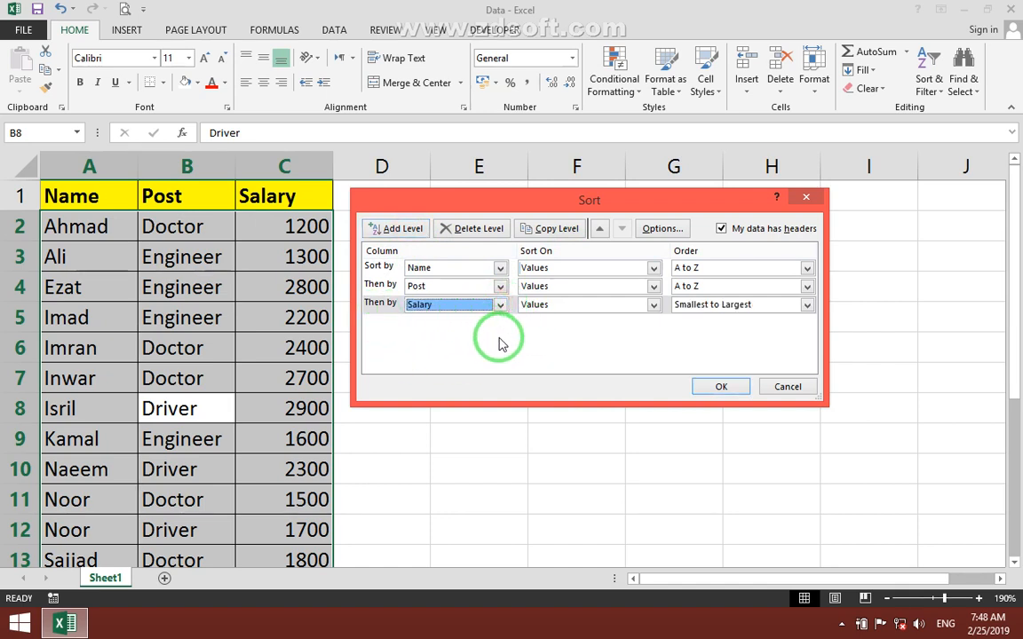
- Delete the Salary level, try copying the Post level, and remove all levels except Name
click(480, 230)
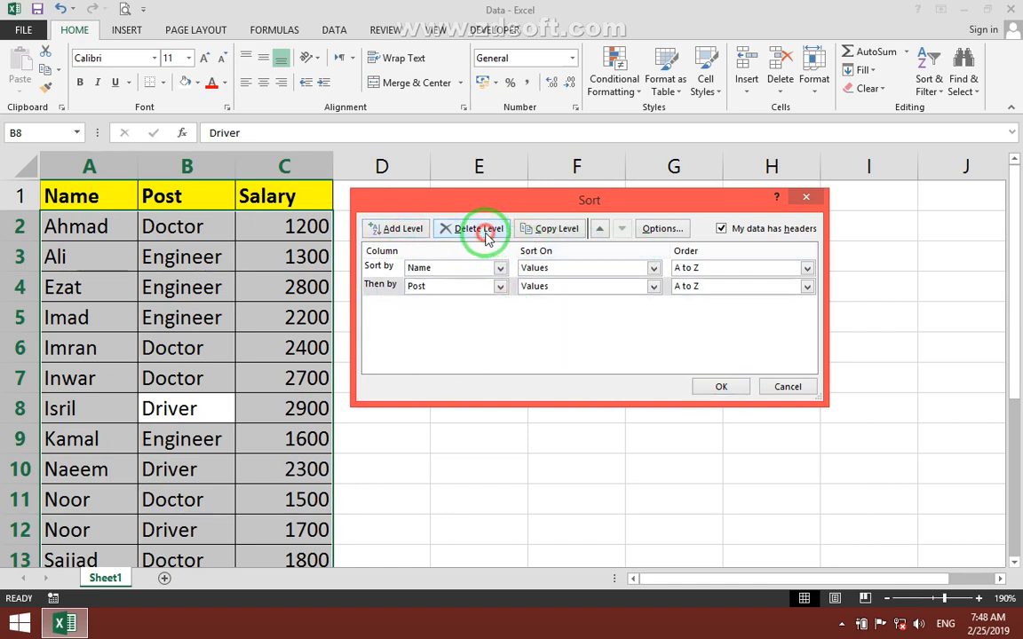
click(541, 231)
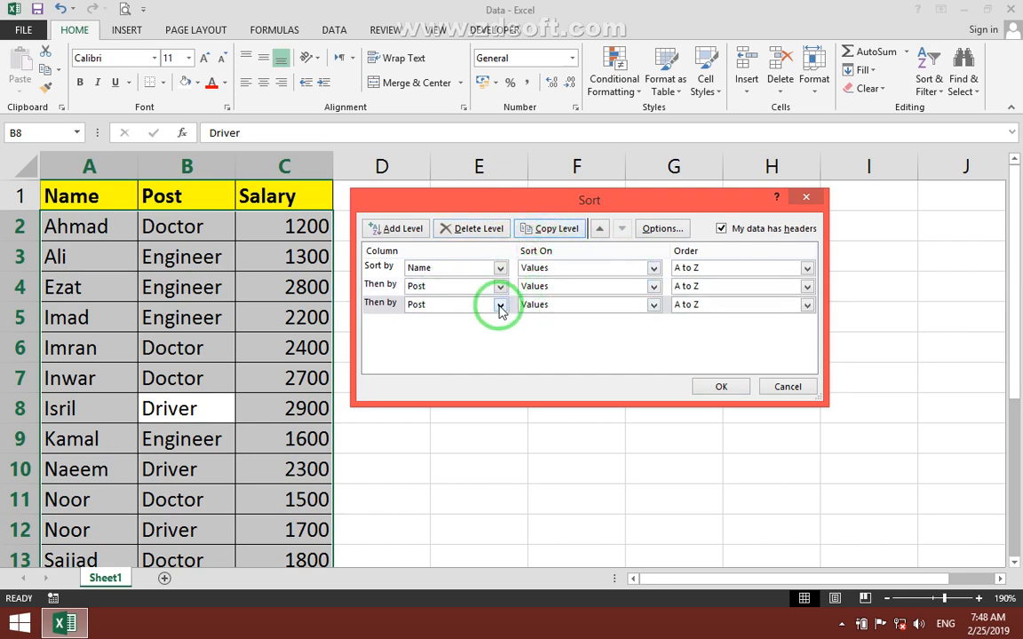
click(500, 233)
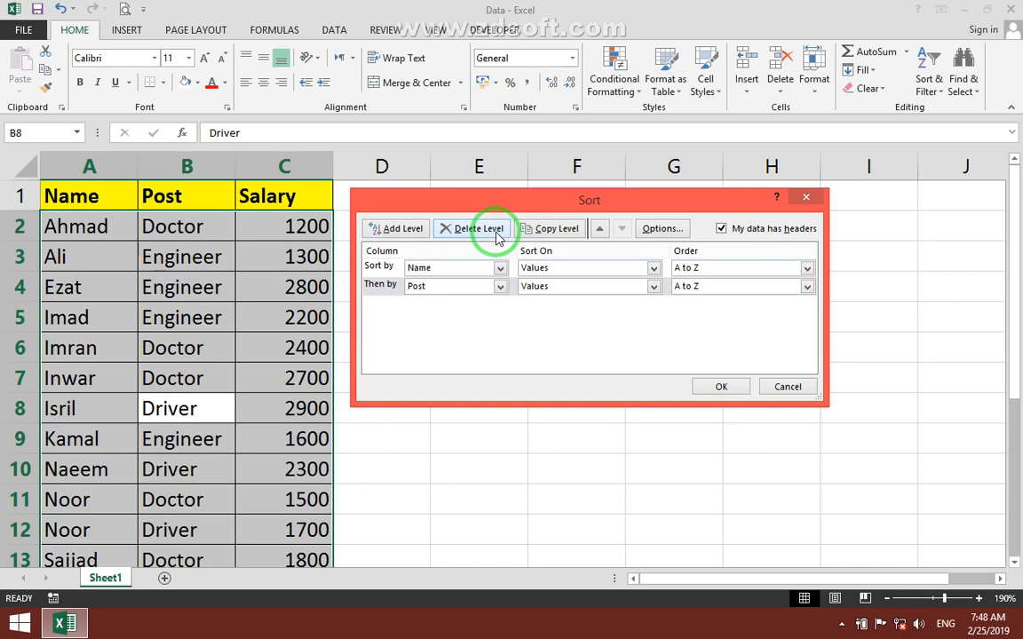
click(497, 234)
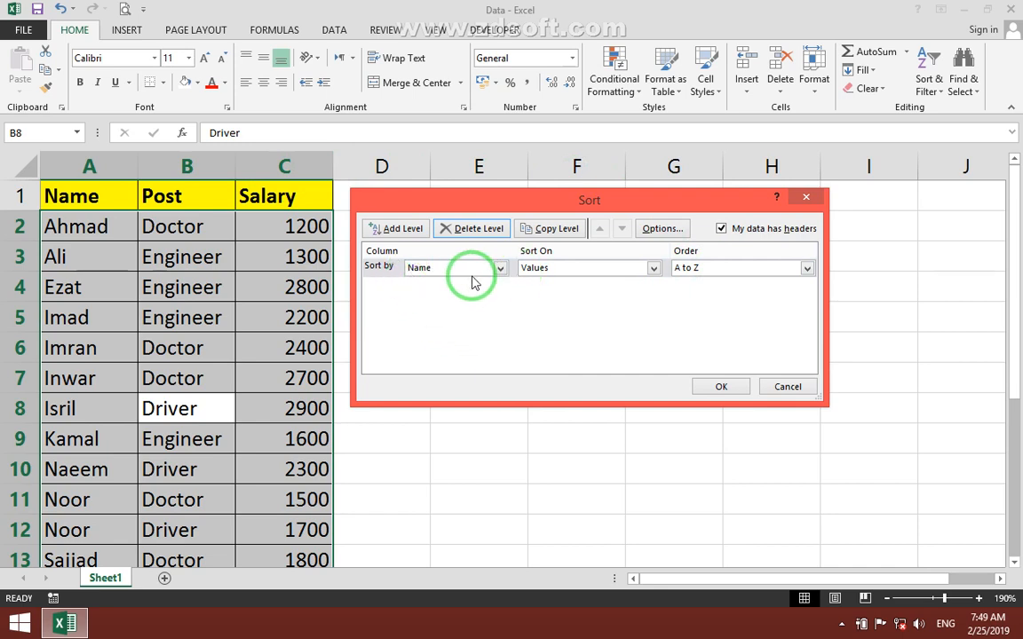
- Set the Name level's order to Z to A and add Post as the second level, sorted on values from A to Z
click(735, 269)
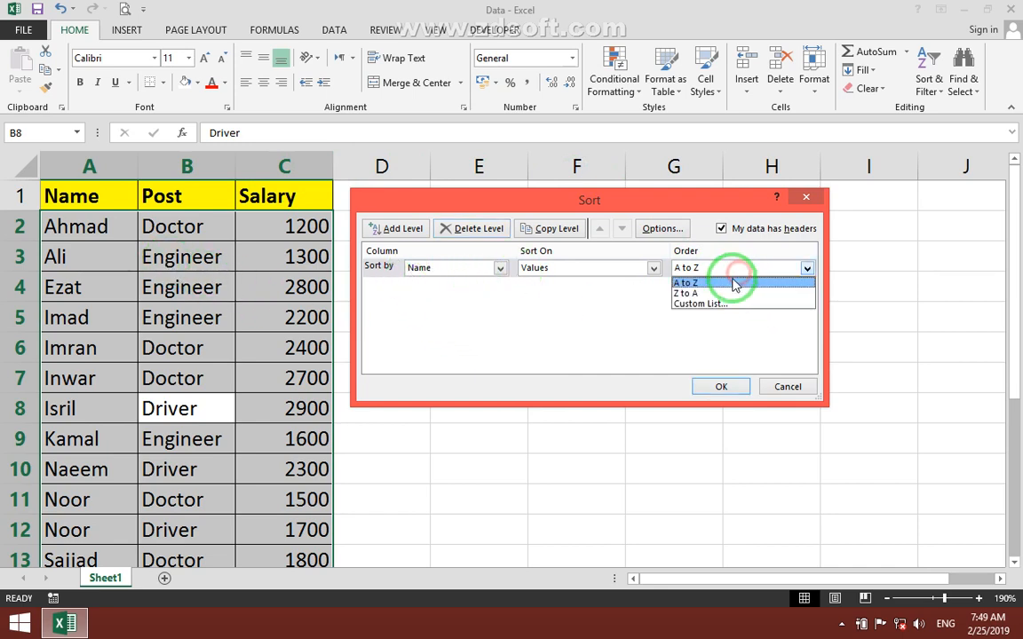
click(715, 293)
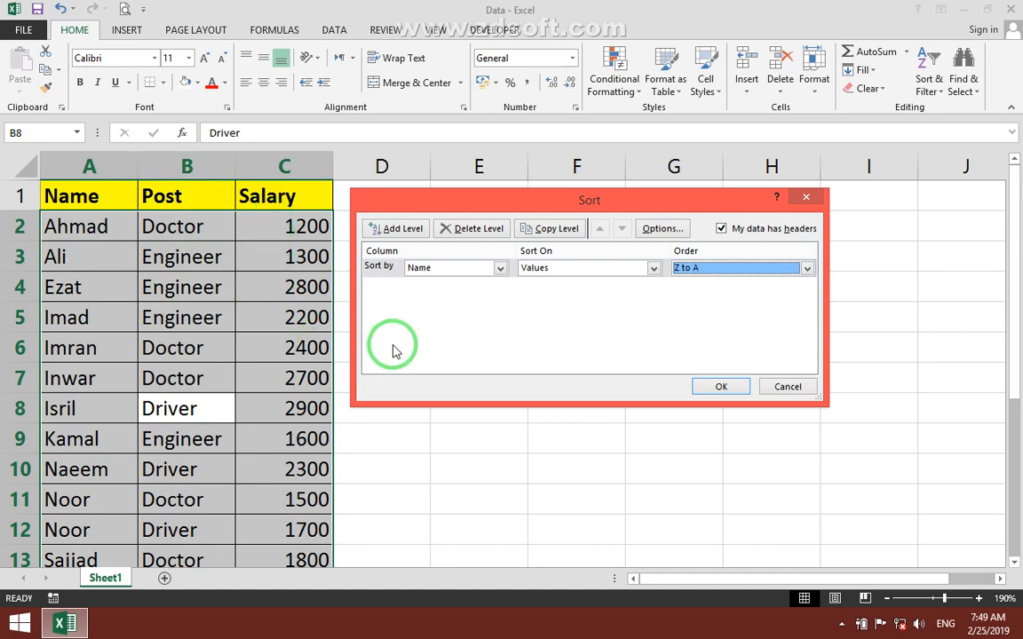
click(392, 229)
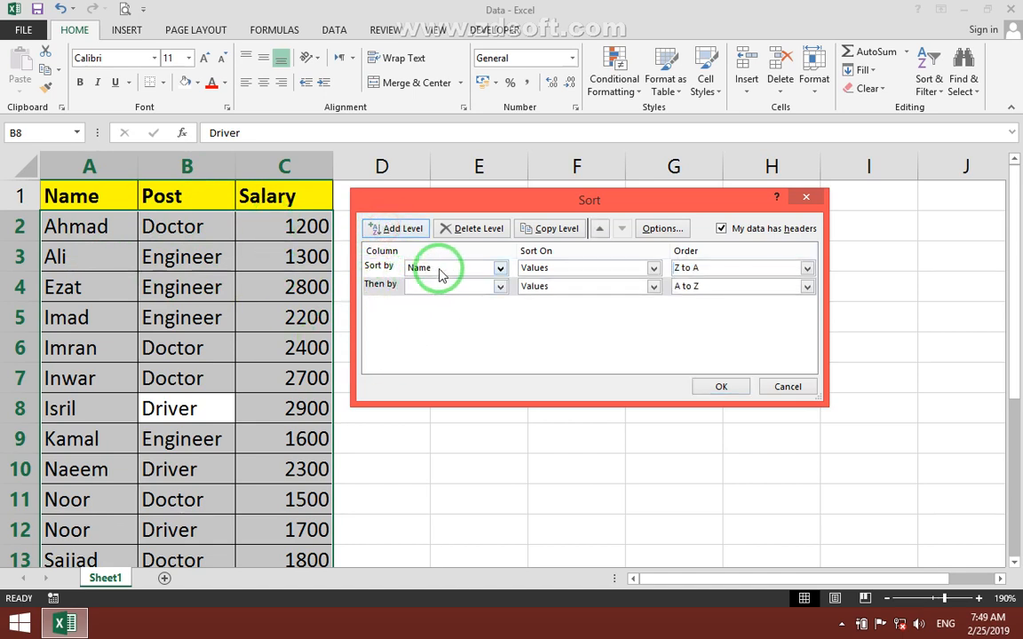
click(499, 286)
click(452, 316)
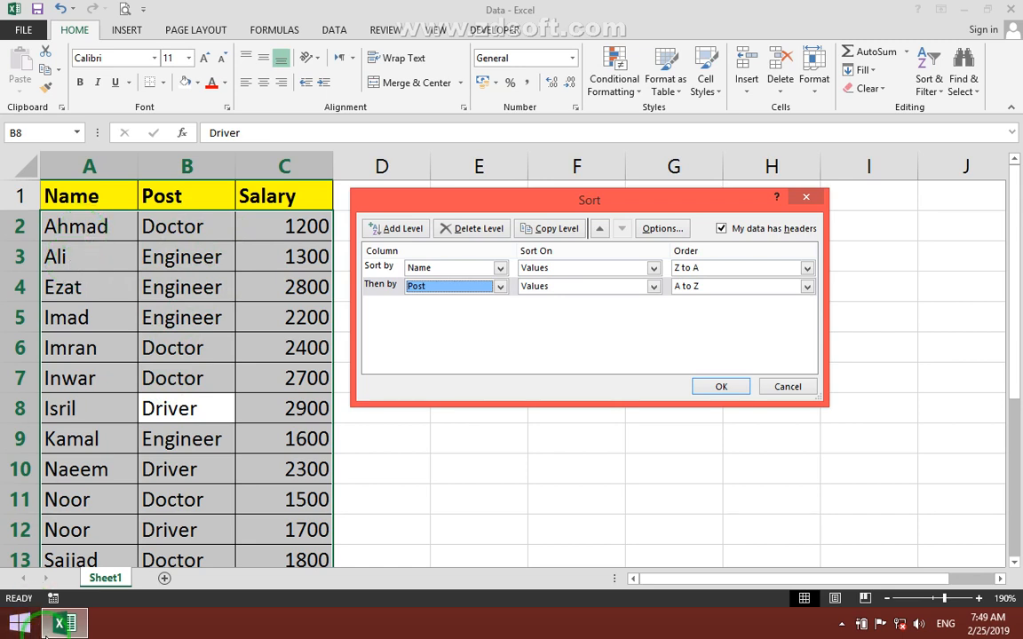
mouse_move(56, 614)
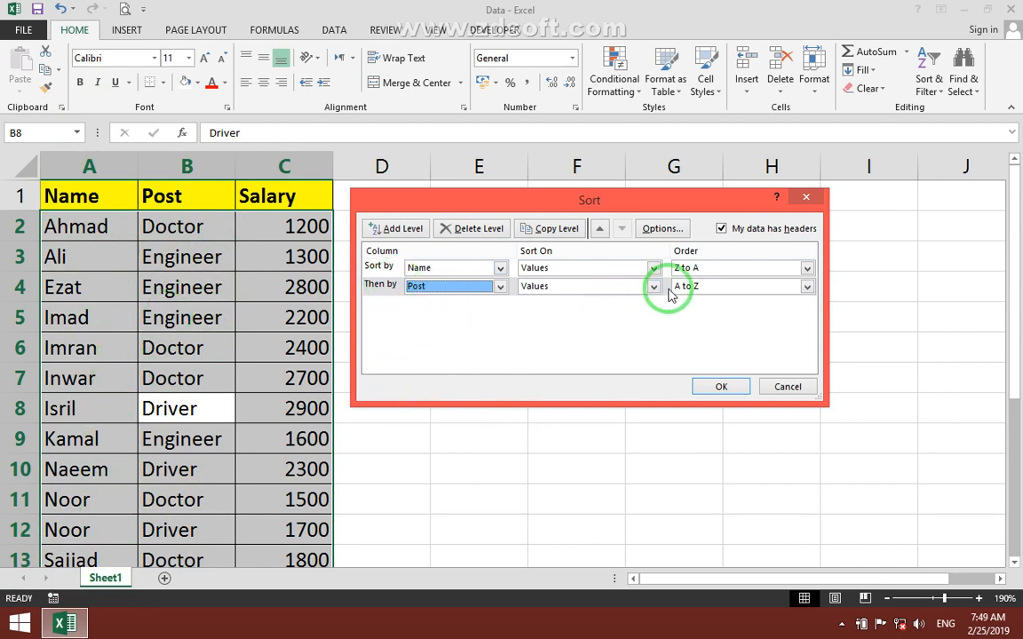
click(430, 266)
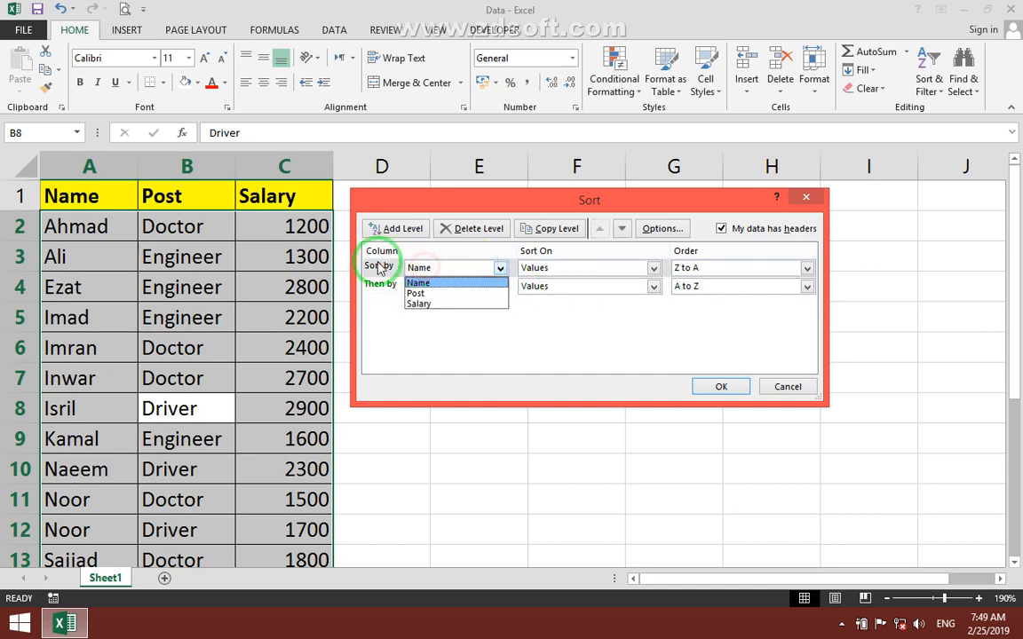
click(413, 267)
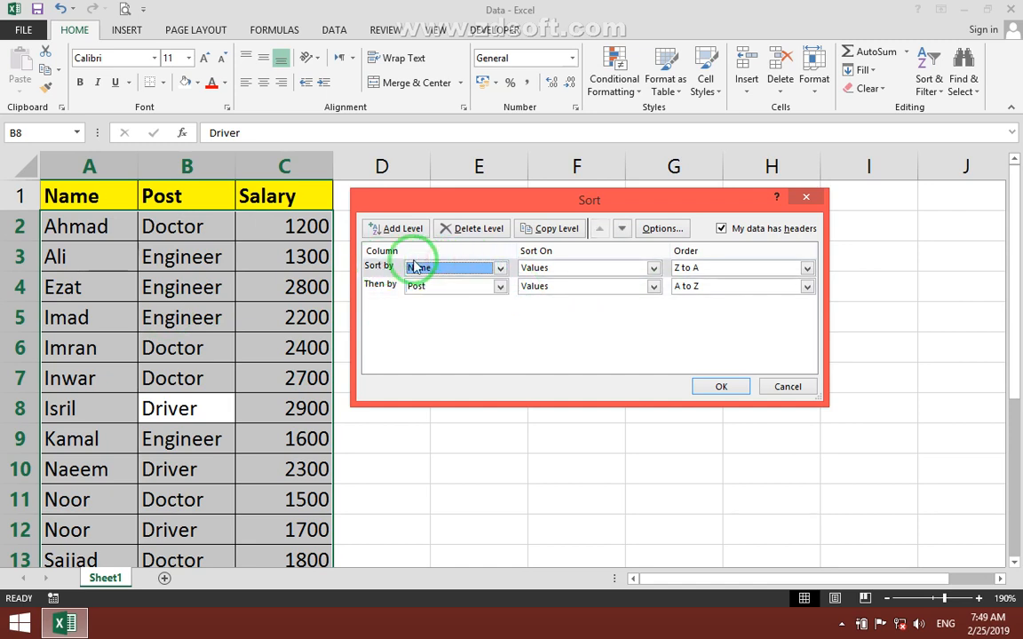
- Delete the Post sort level and dismiss the custom sort without applying it
click(415, 286)
click(415, 286)
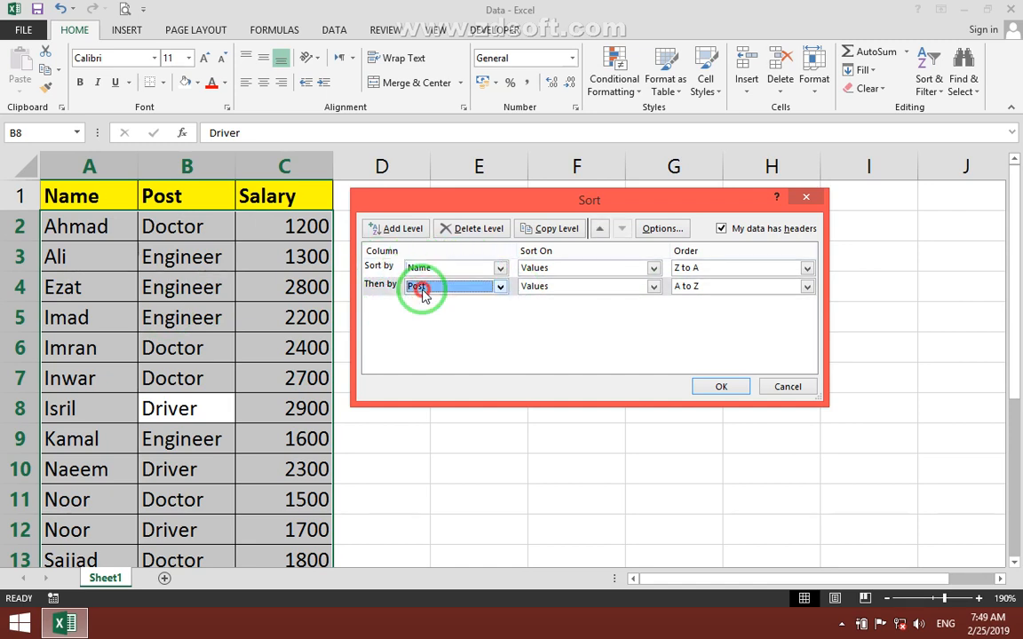
click(475, 228)
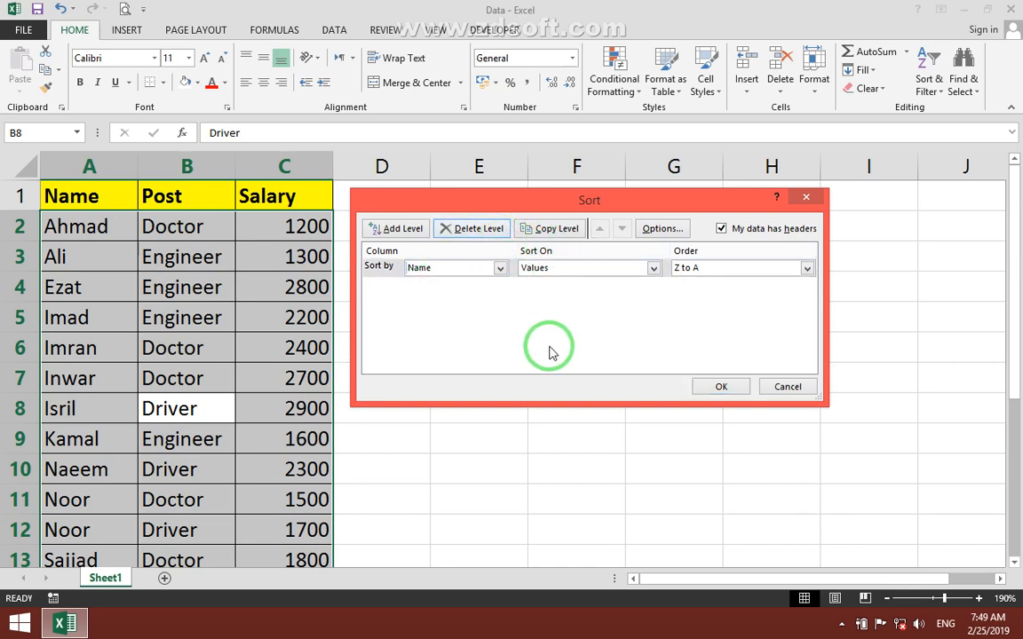
click(652, 267)
click(772, 303)
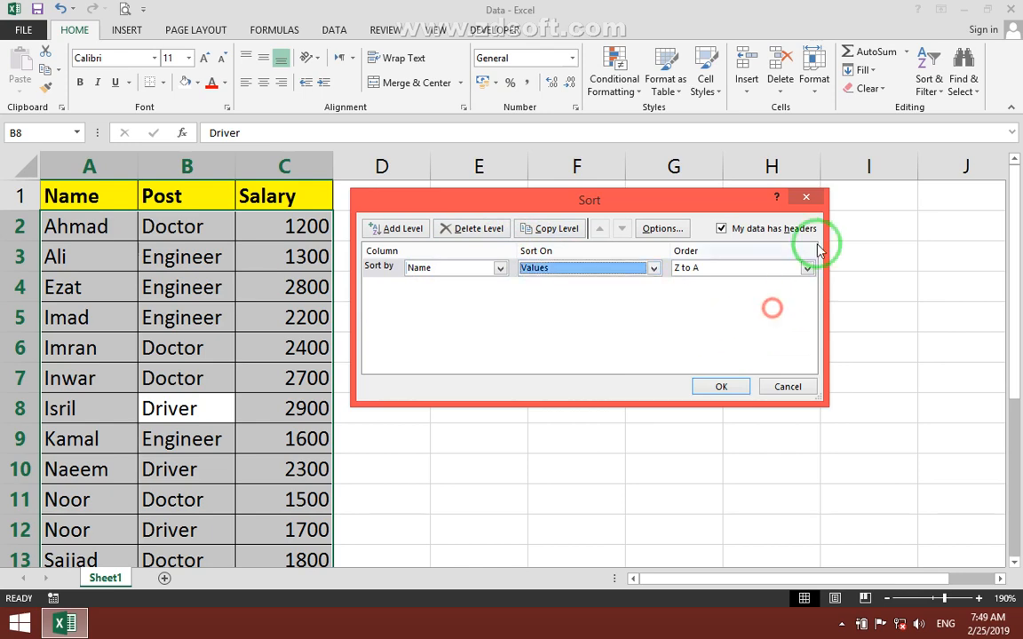
click(805, 196)
click(595, 319)
- Apply an orange cell style to A2:C8 and a blue cell style to A9:C15
drag(131, 227, 313, 408)
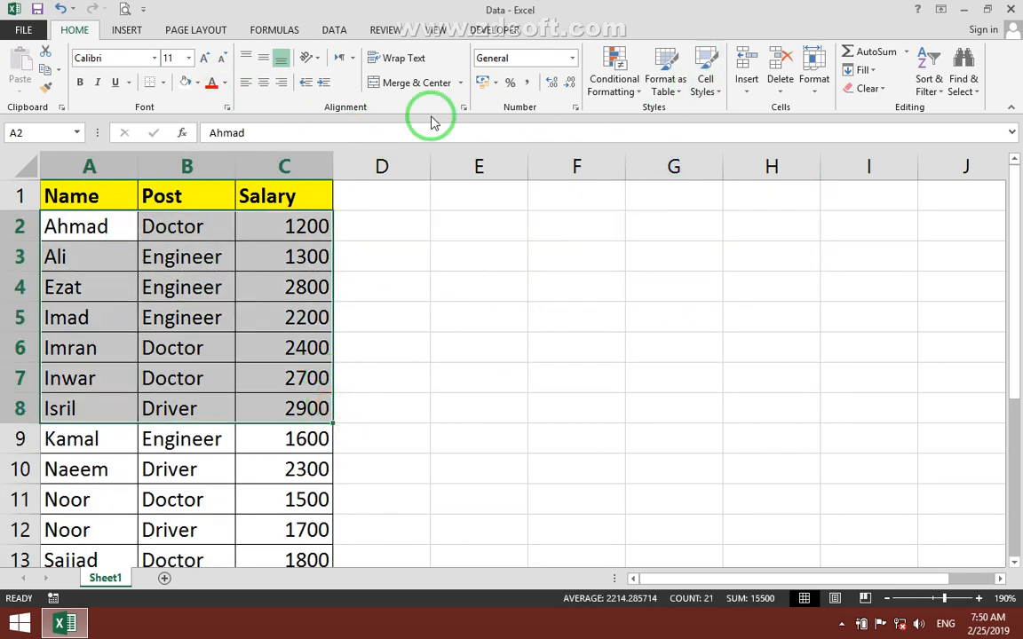
click(710, 89)
click(661, 347)
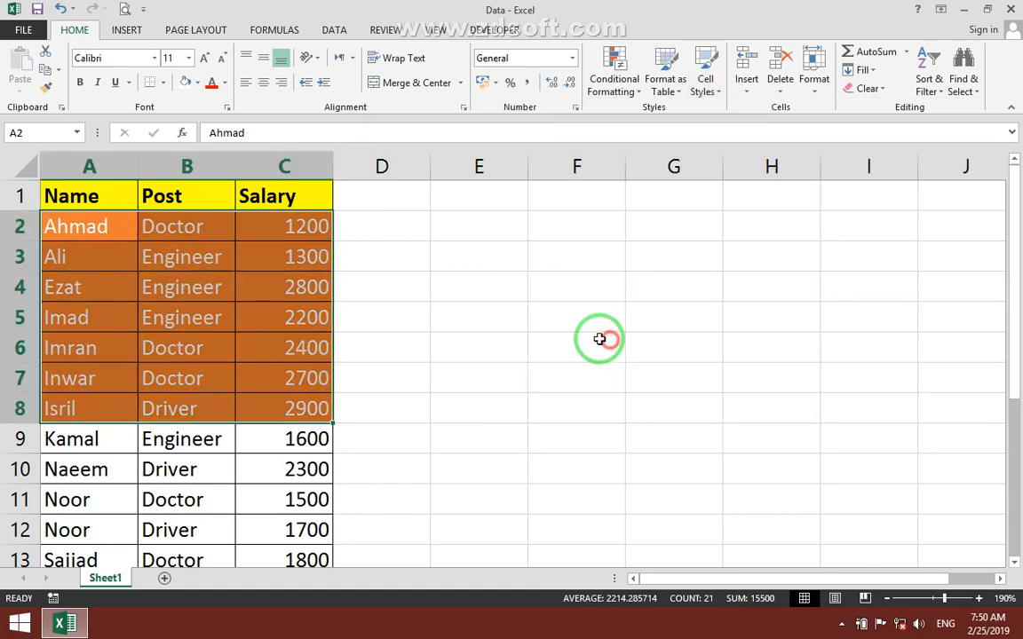
scroll(601, 338, down, 2)
drag(89, 257, 315, 439)
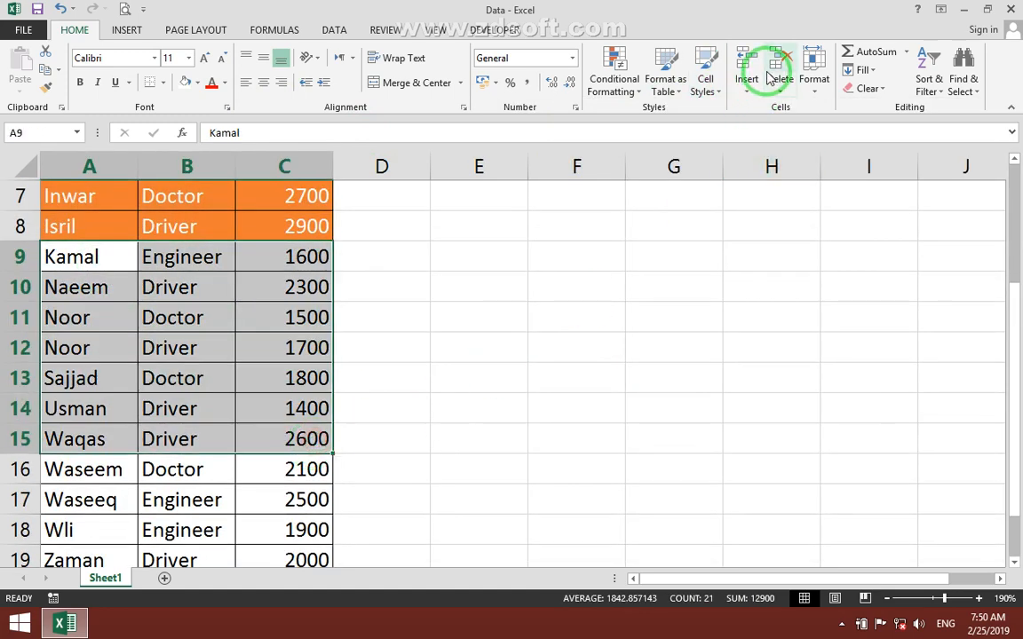
click(706, 84)
click(881, 346)
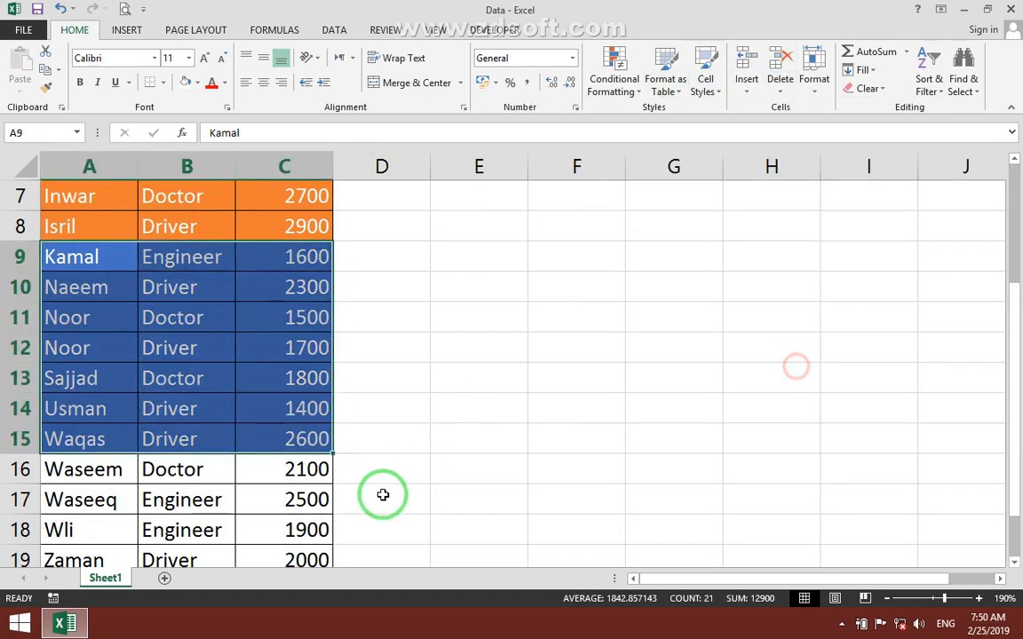
- Apply a green cell style to the remaining employee rows, A16:C19
scroll(381, 492, down, 2)
drag(115, 296, 316, 380)
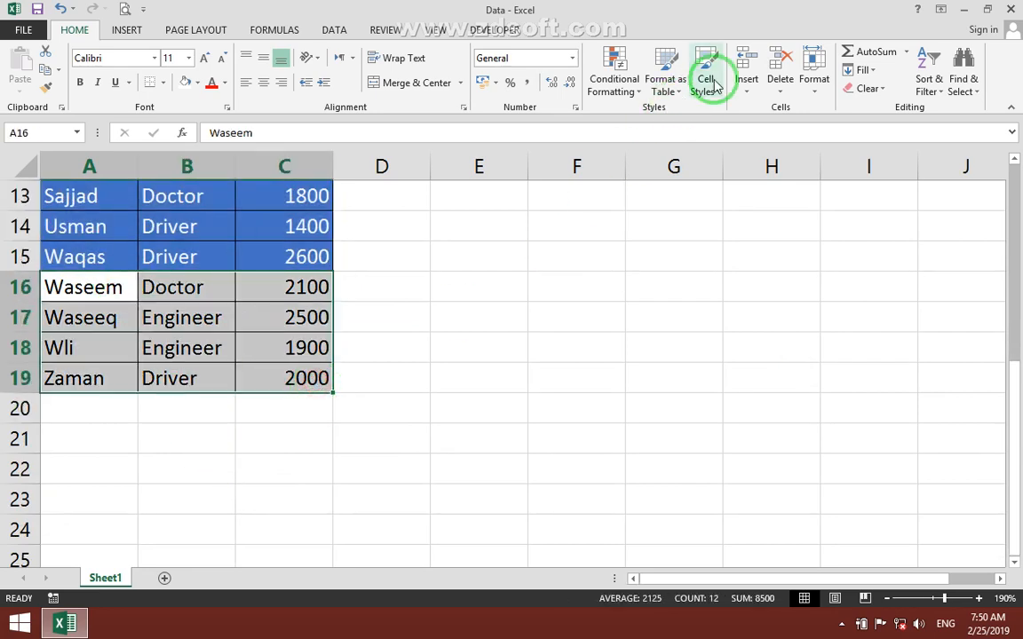
click(705, 82)
click(965, 340)
scroll(333, 351, up, 4)
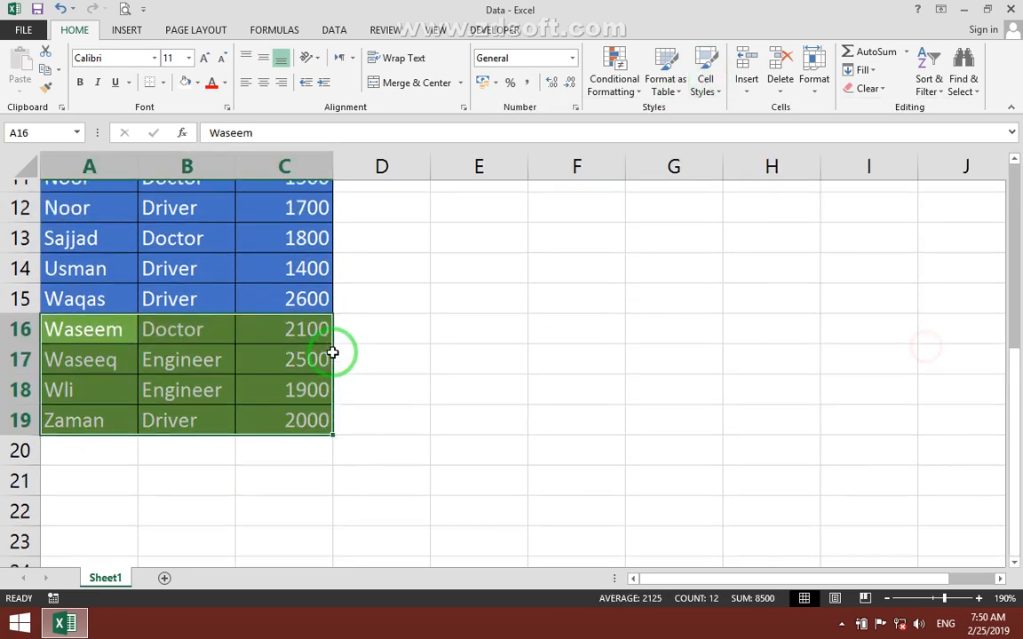
- Custom sort the table by Name on Cell Color, with the blue cells on top
click(169, 287)
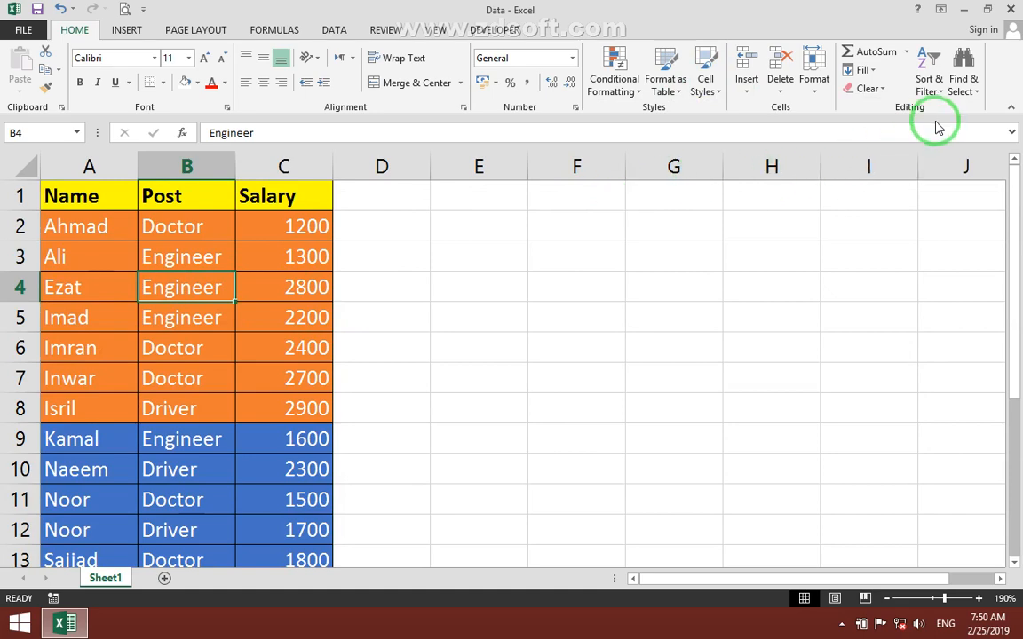
click(930, 85)
click(967, 146)
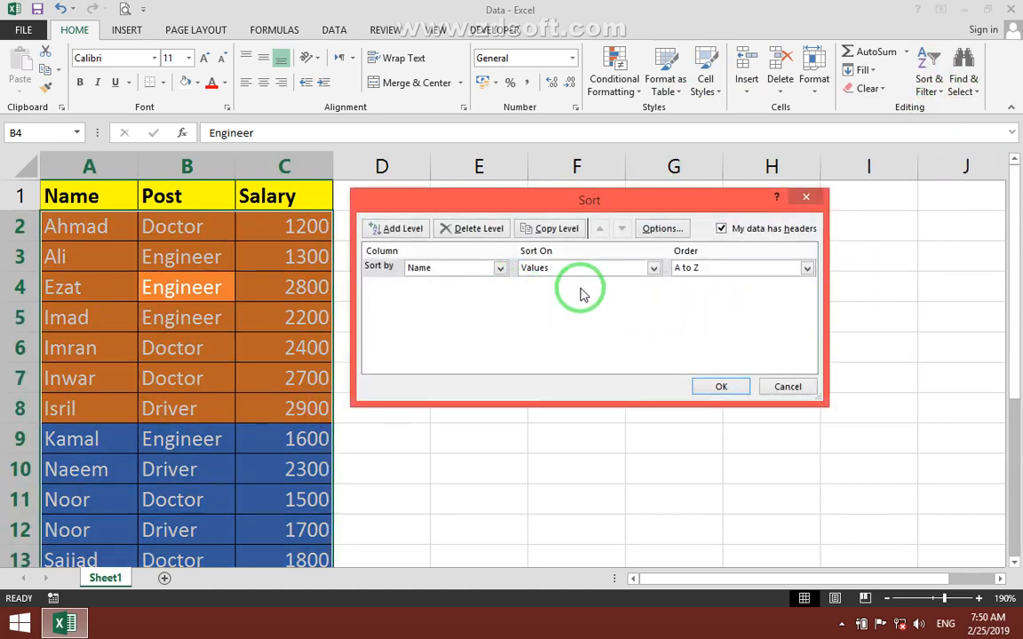
click(653, 268)
click(582, 294)
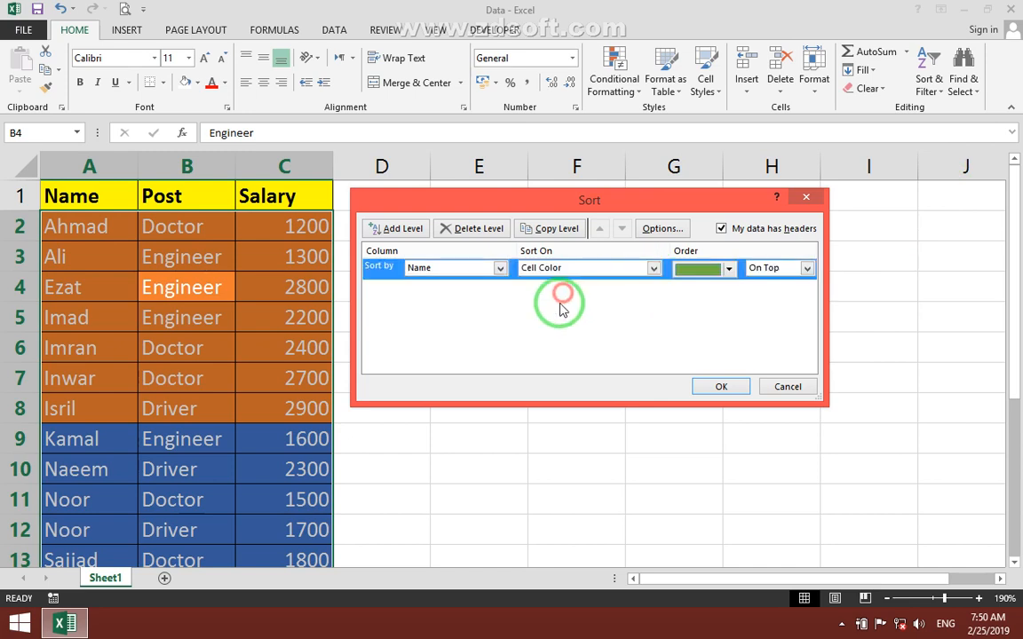
click(729, 269)
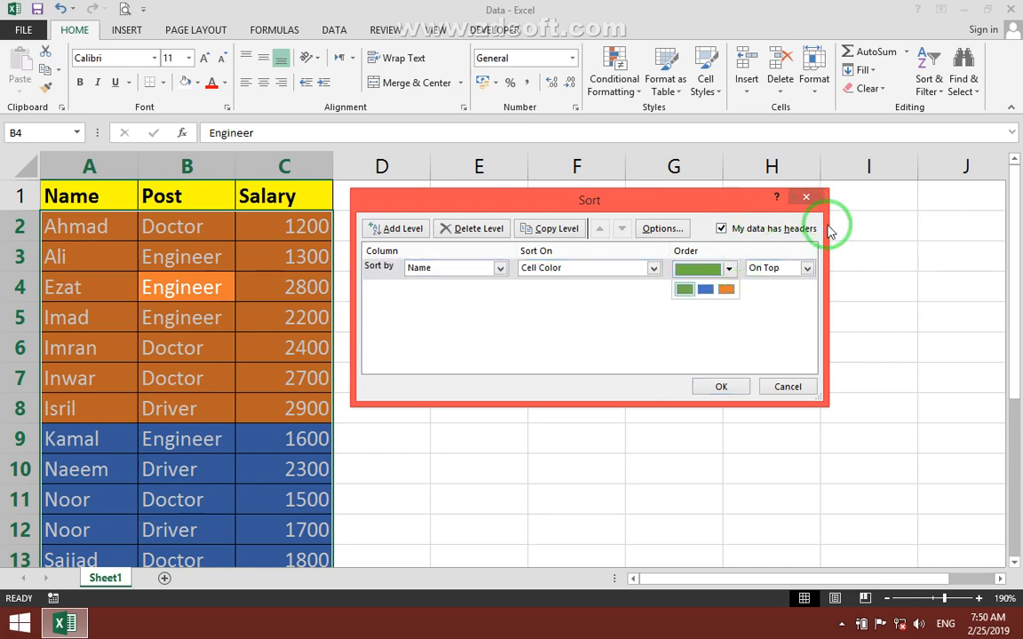
click(705, 289)
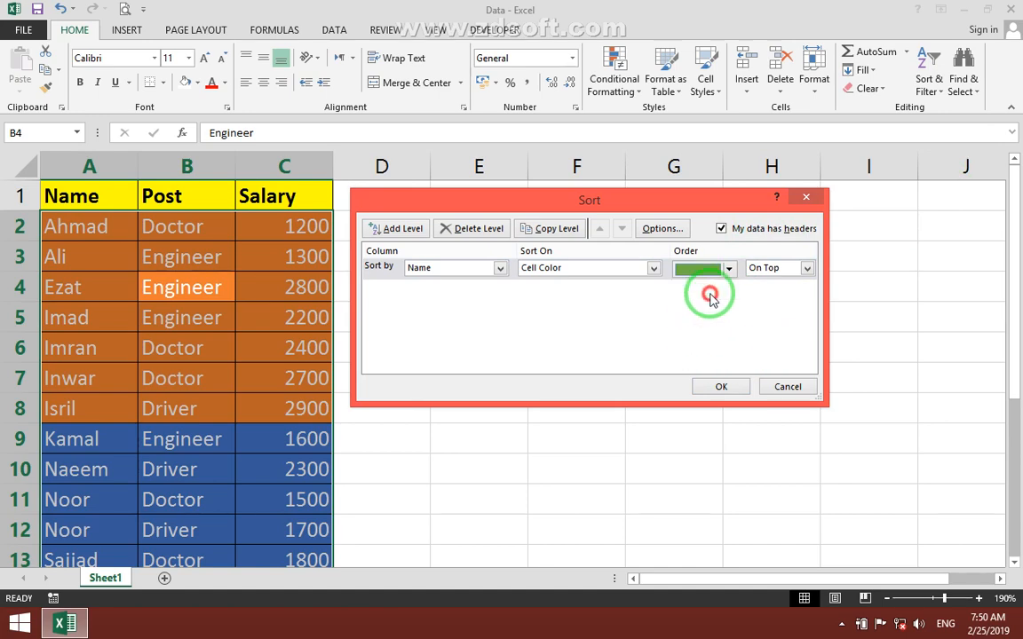
click(775, 269)
click(775, 271)
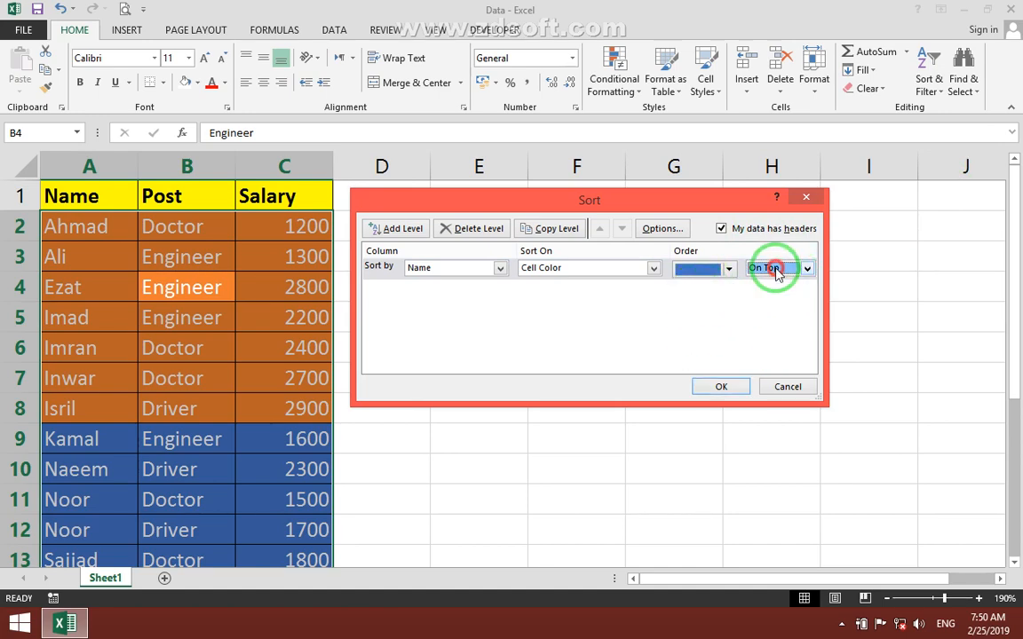
click(721, 386)
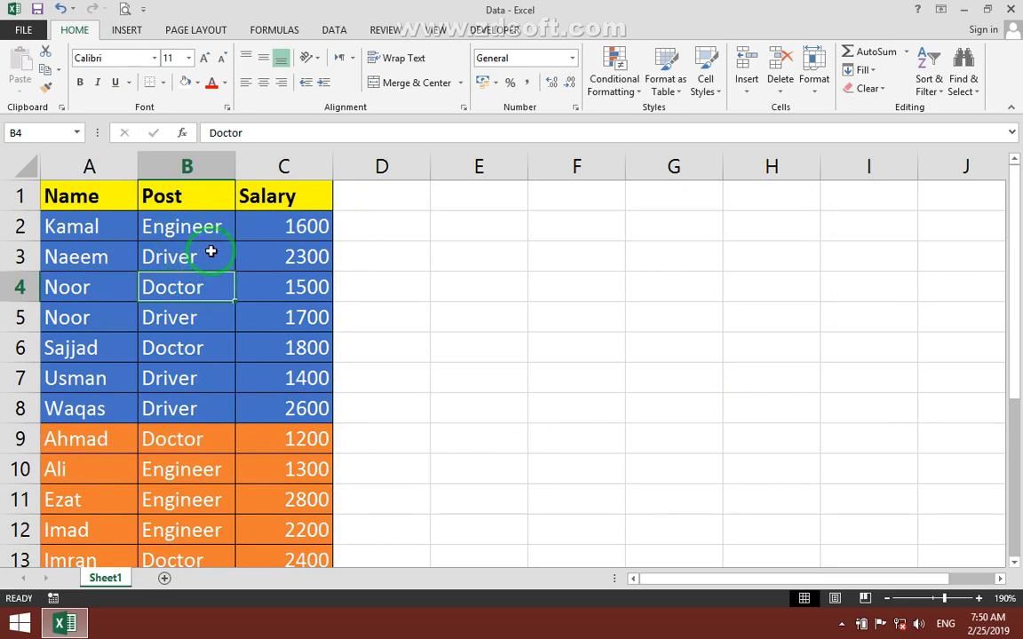
- Undo the cell color sort and the orange, blue and green cell styles
key(ctrl+z)
key(ctrl+z)
key(ctrl+z)
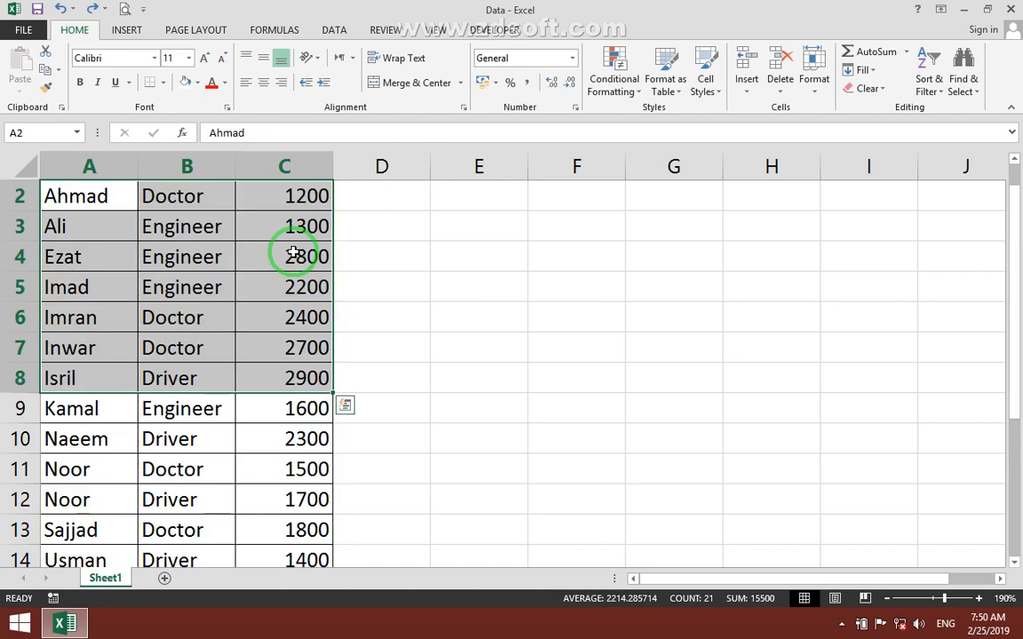
click(293, 255)
click(941, 92)
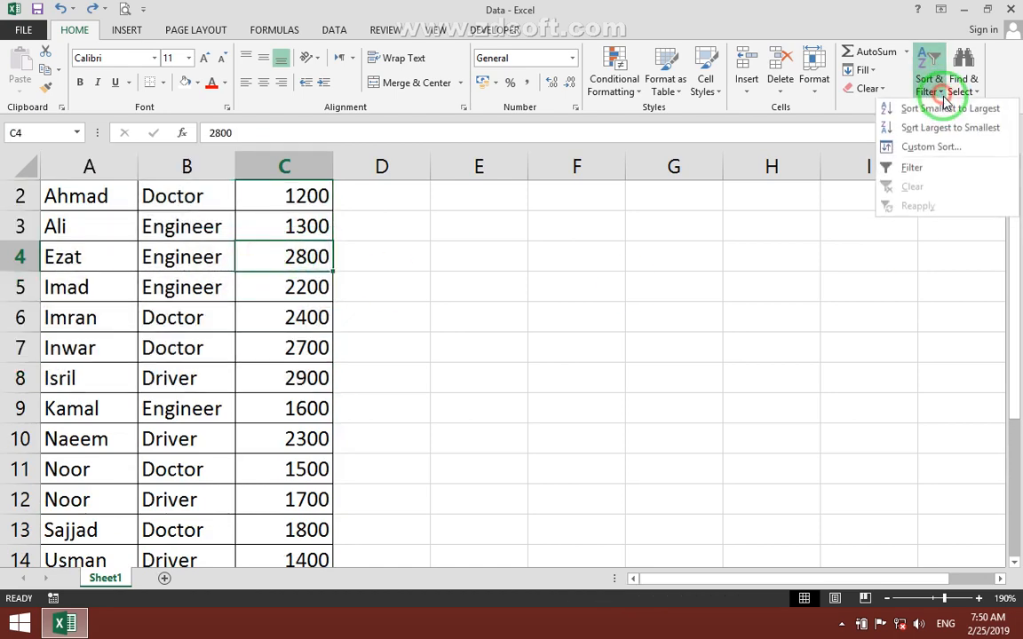
click(948, 148)
click(588, 267)
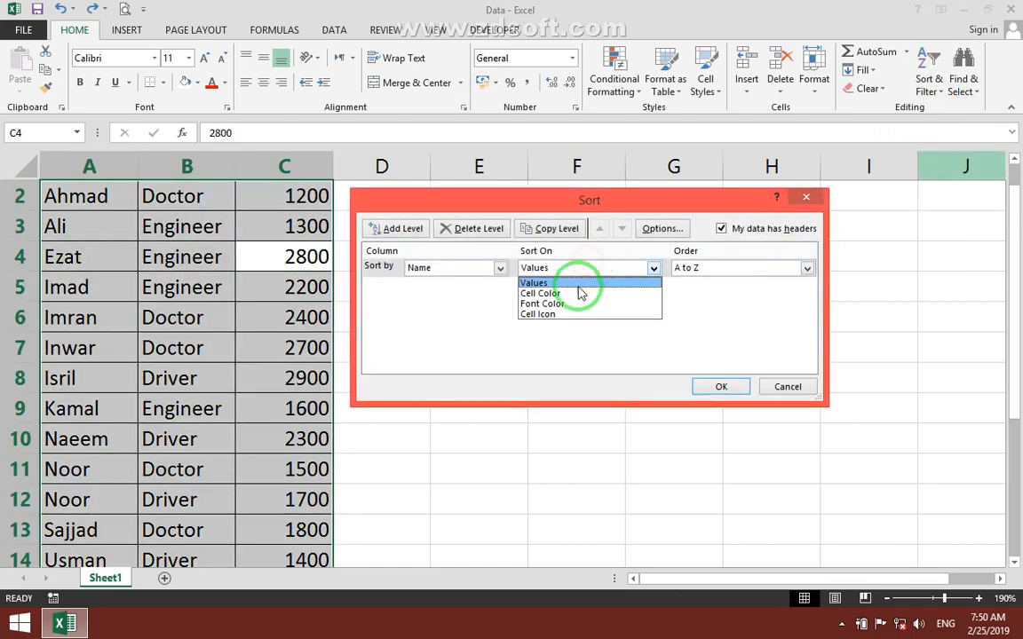
click(754, 204)
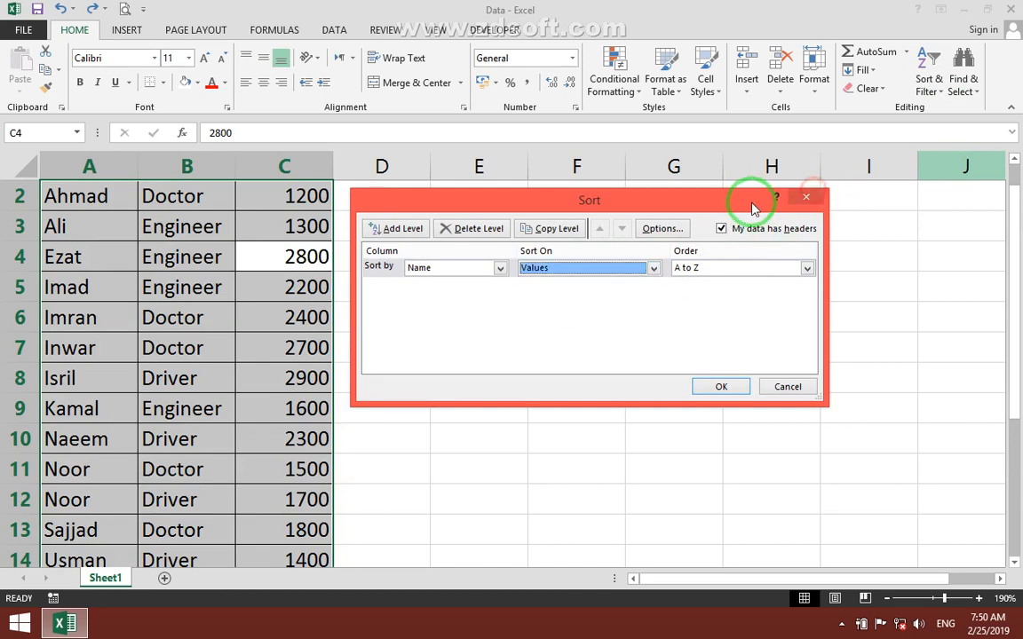
click(804, 197)
- Set the font color of A2:C7 to red and of A8:C12 to green
scroll(503, 237, up, 1)
drag(110, 227, 282, 379)
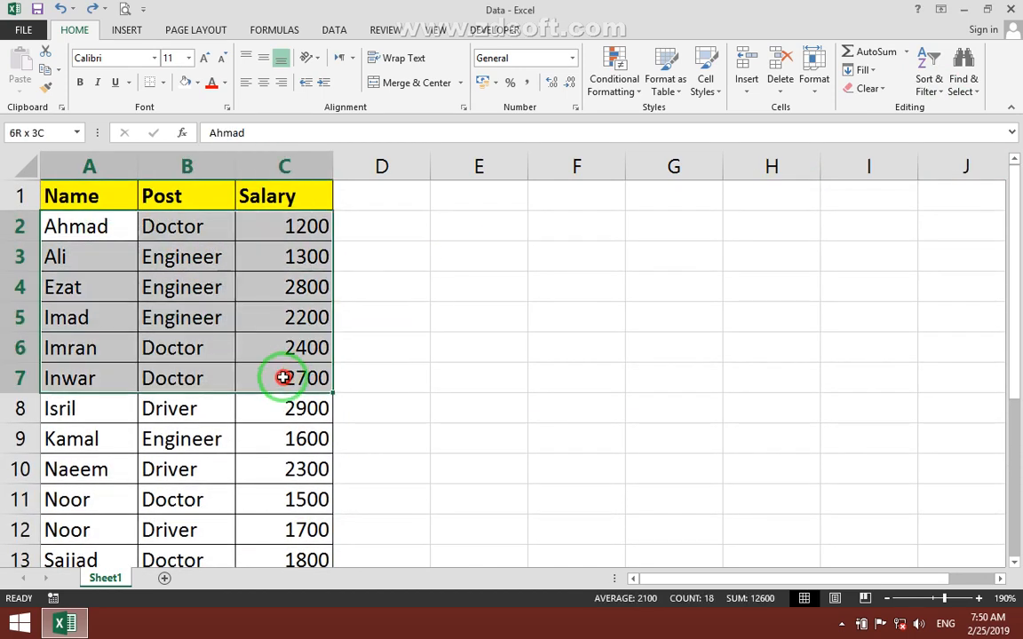
click(211, 83)
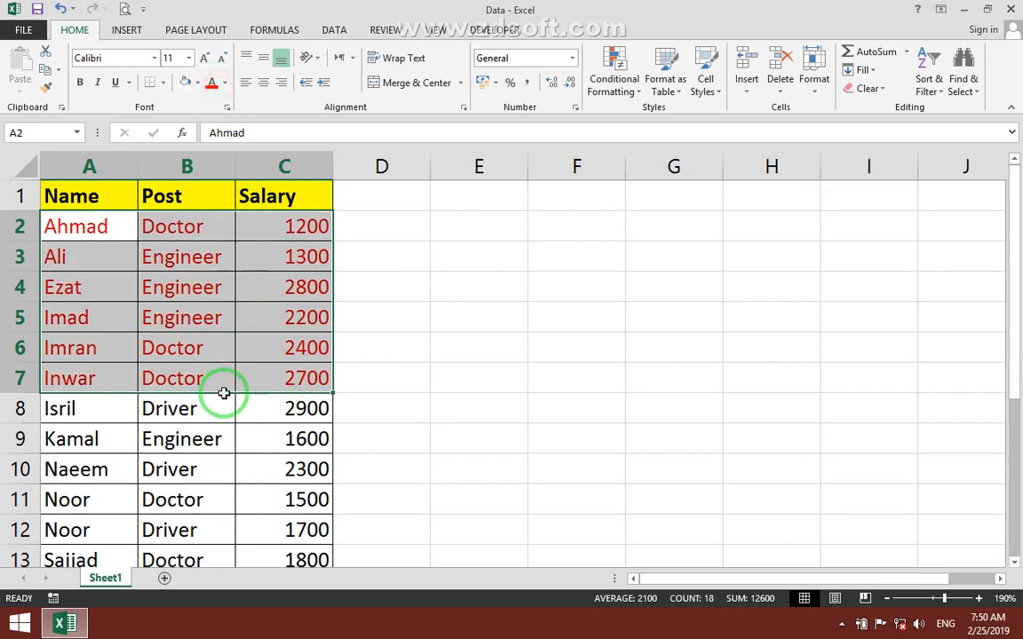
scroll(224, 394, down, 1)
drag(112, 311, 284, 439)
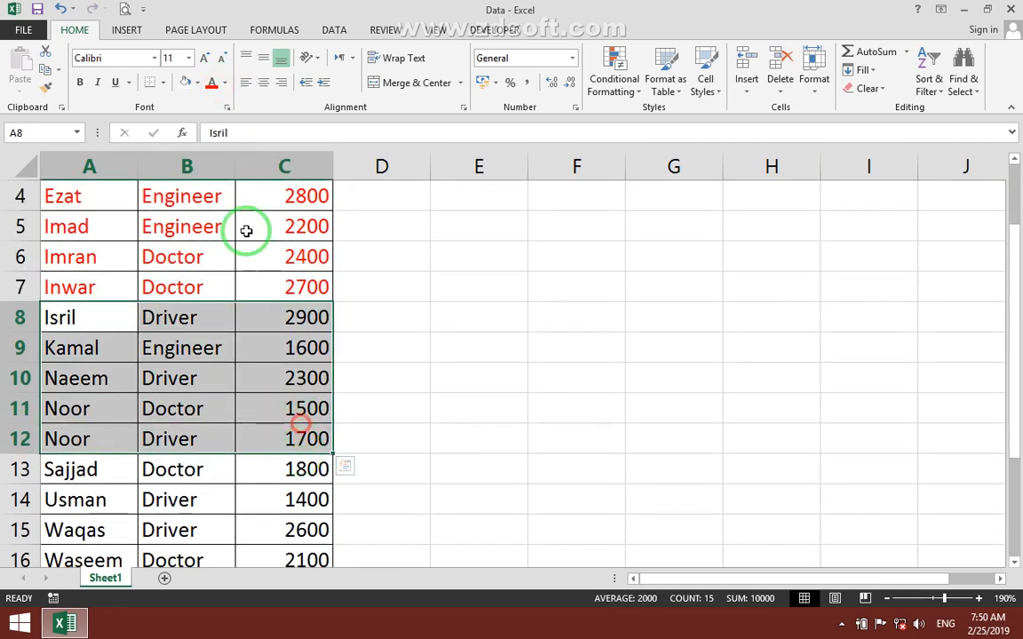
click(227, 84)
click(293, 229)
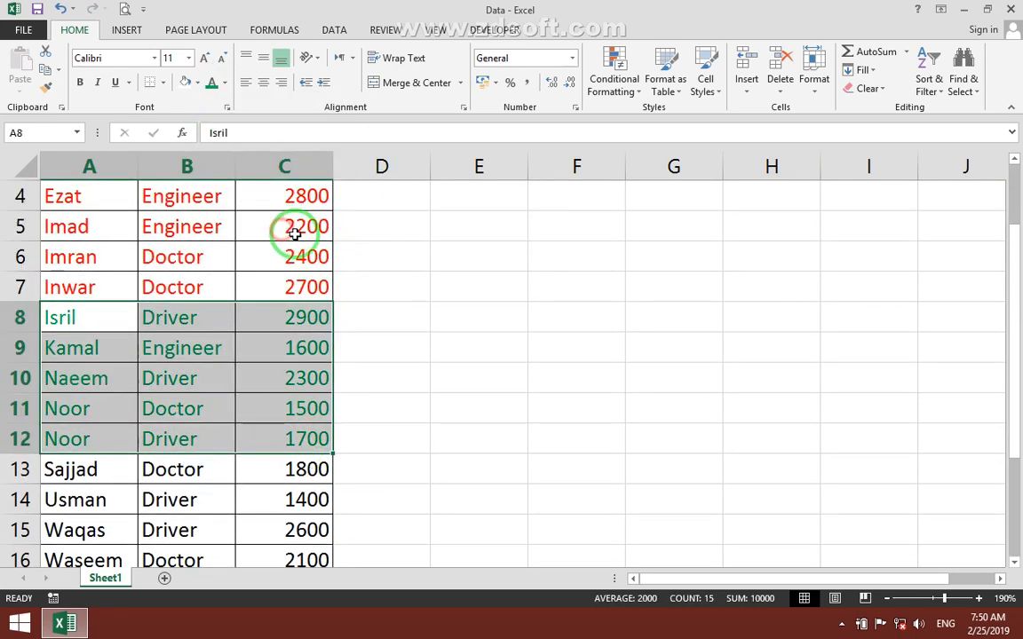
- Set the font color of the last employee rows, A13:C19, to yellow
scroll(200, 308, down, 2)
drag(49, 289, 325, 462)
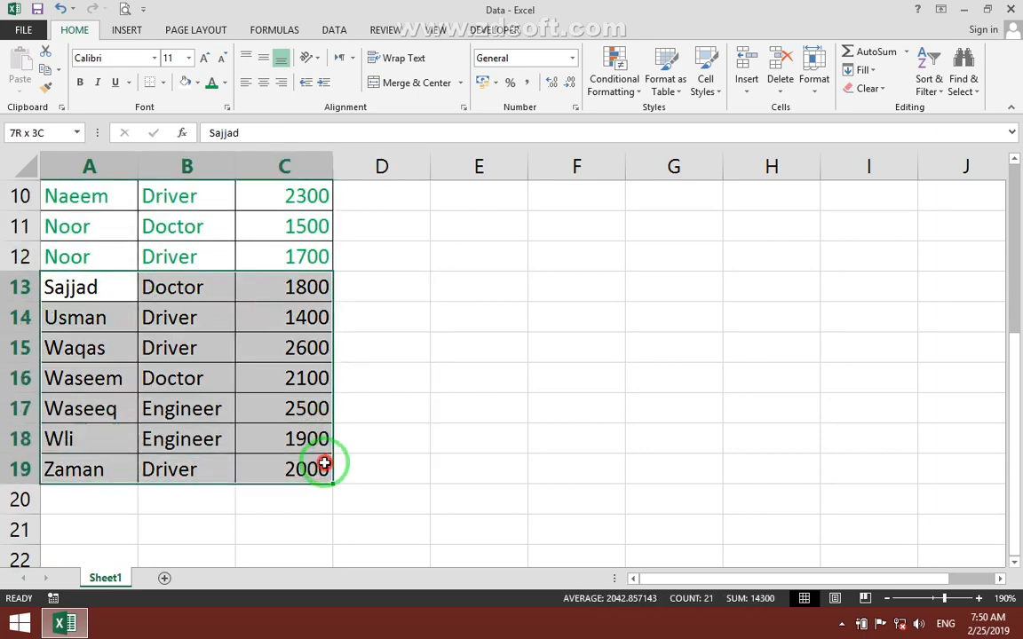
click(224, 84)
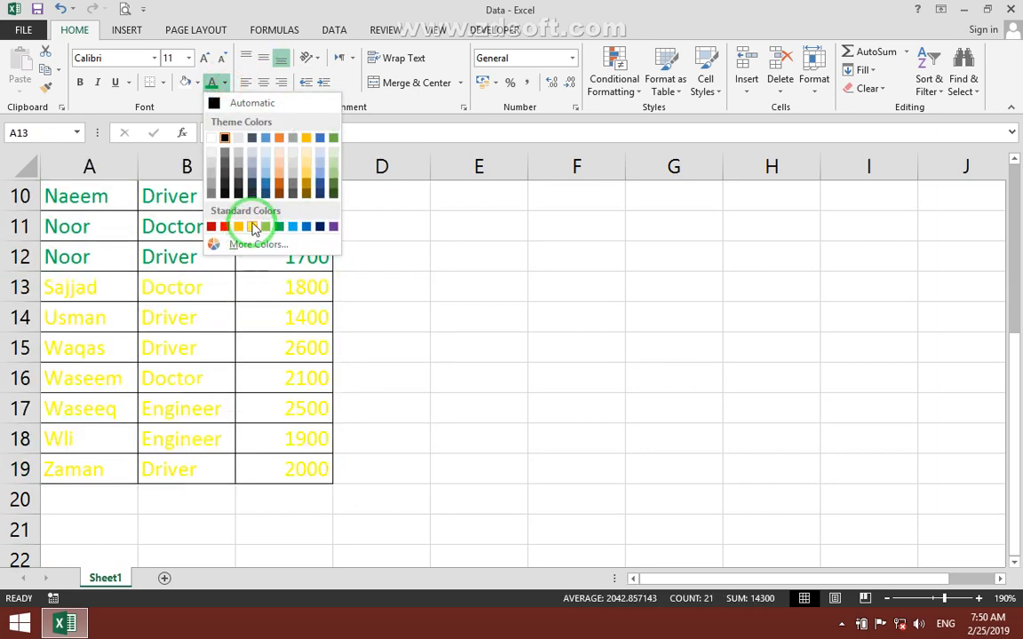
click(253, 229)
click(197, 285)
- Custom sort the table by Name on Font Color, with the red font on bottom
click(229, 231)
scroll(477, 292, up, 3)
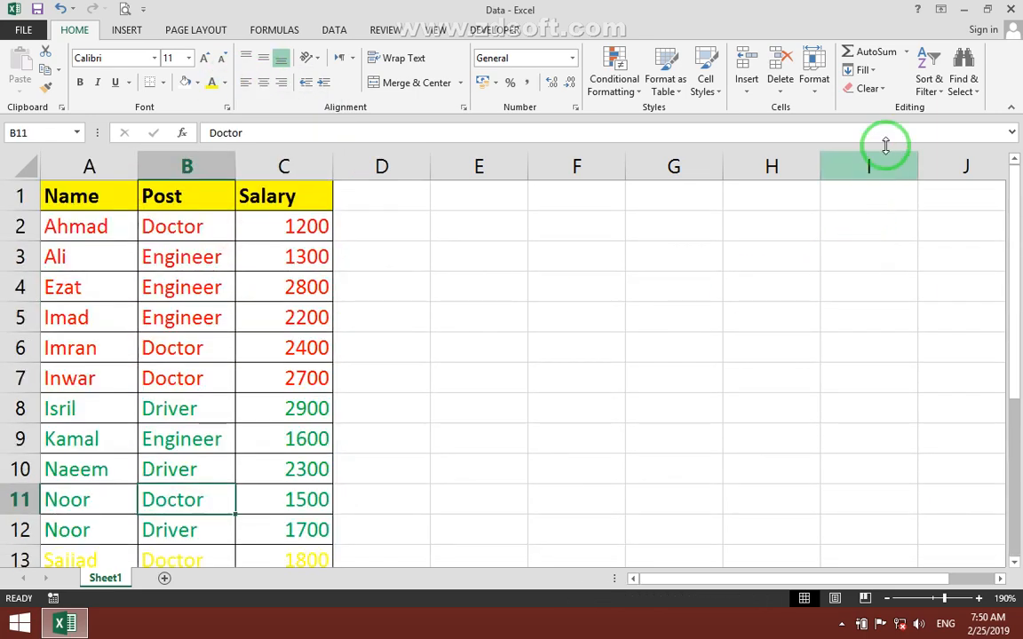
click(928, 81)
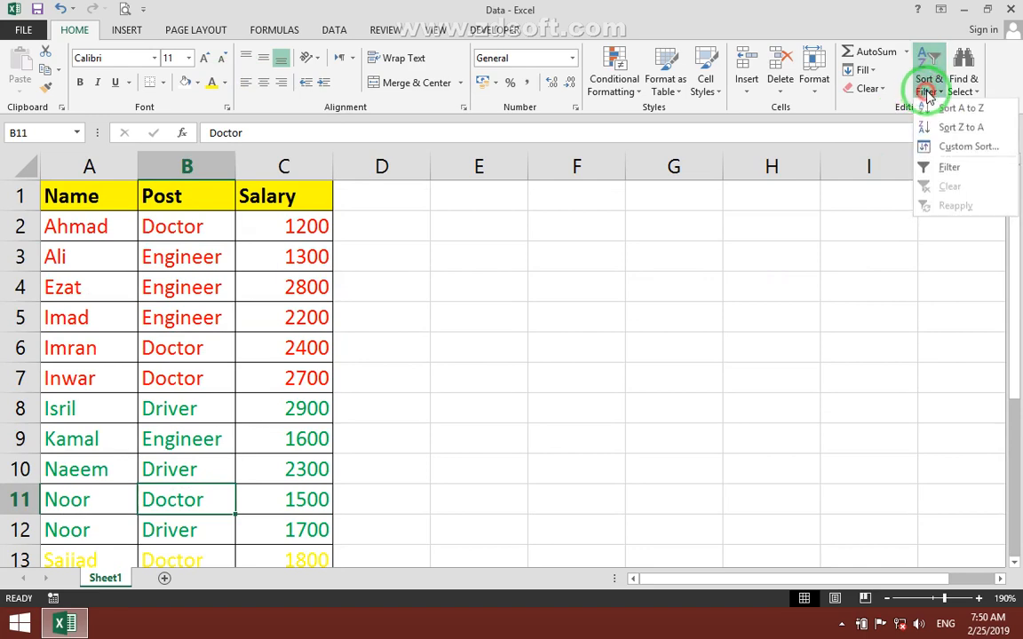
click(941, 149)
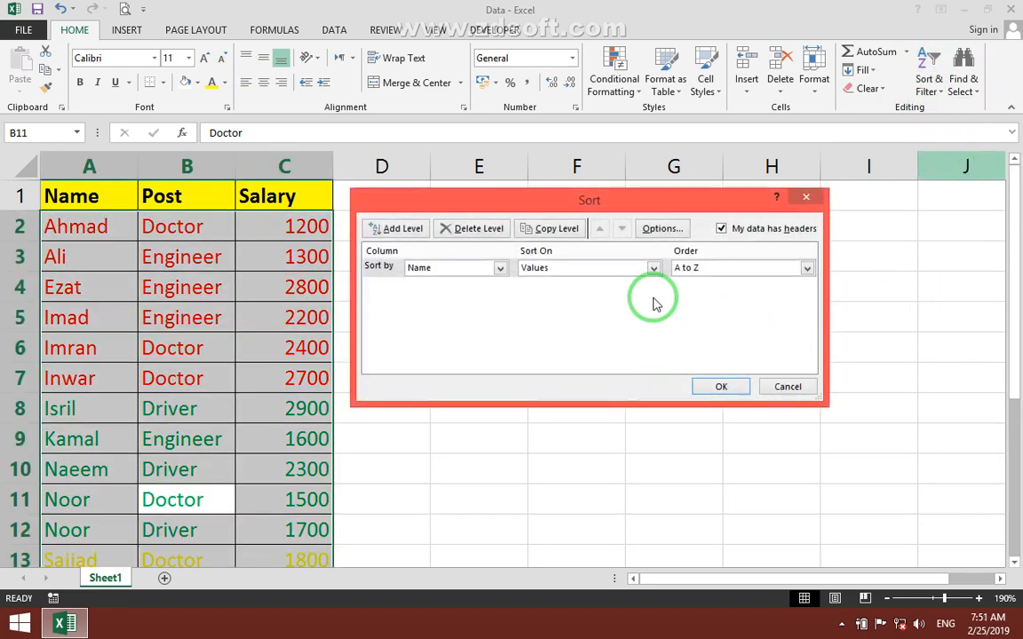
click(653, 268)
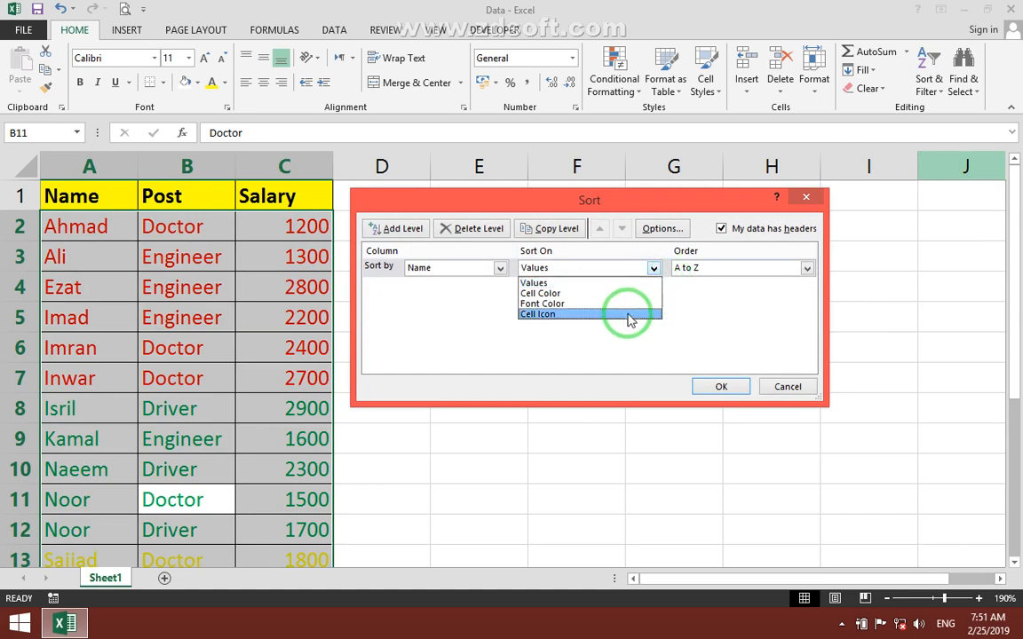
click(594, 304)
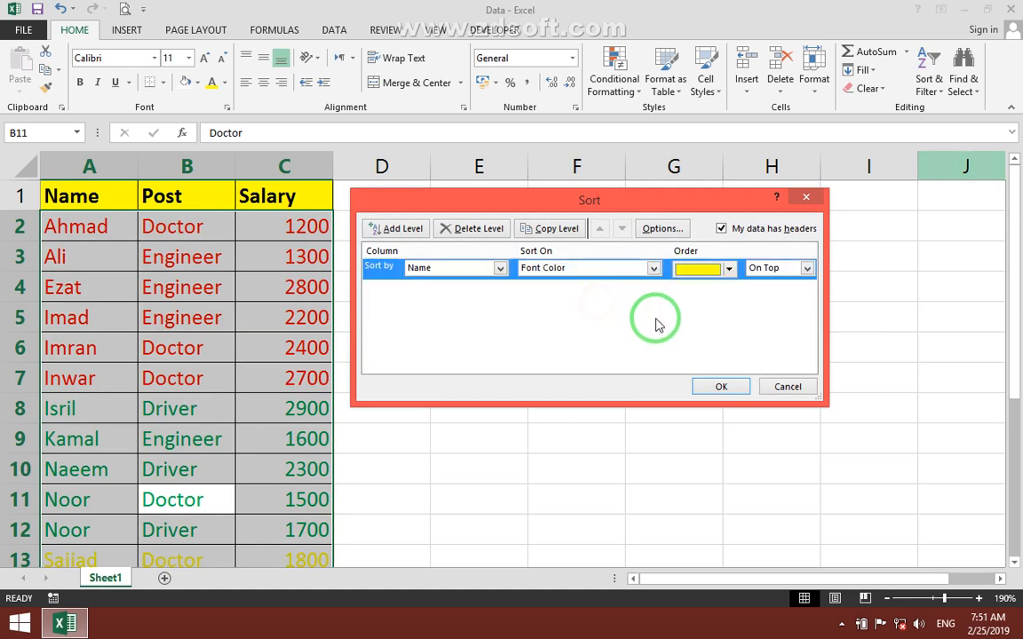
click(733, 269)
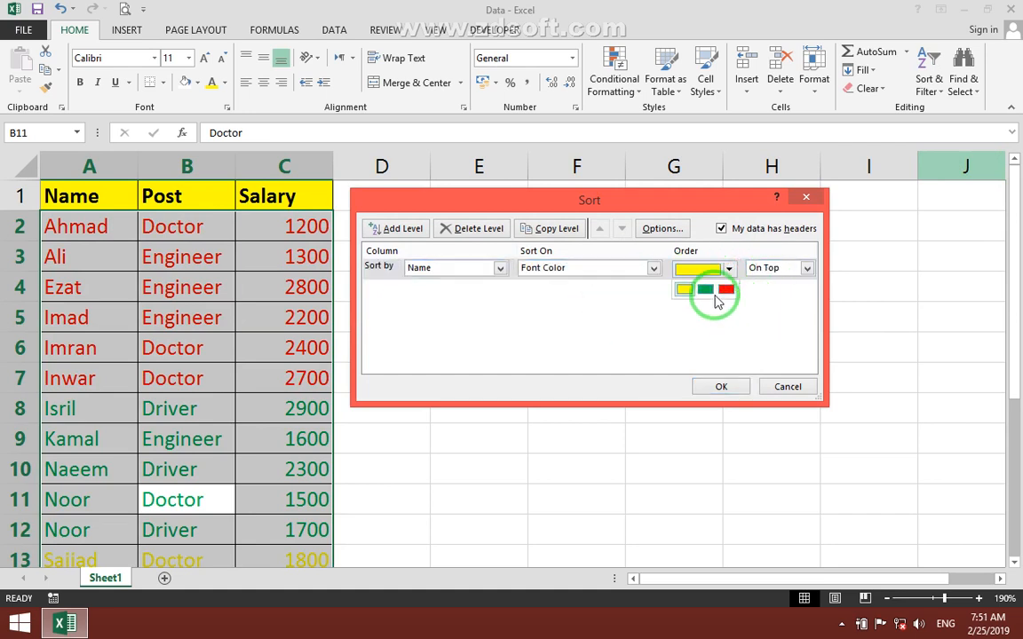
click(725, 289)
click(795, 268)
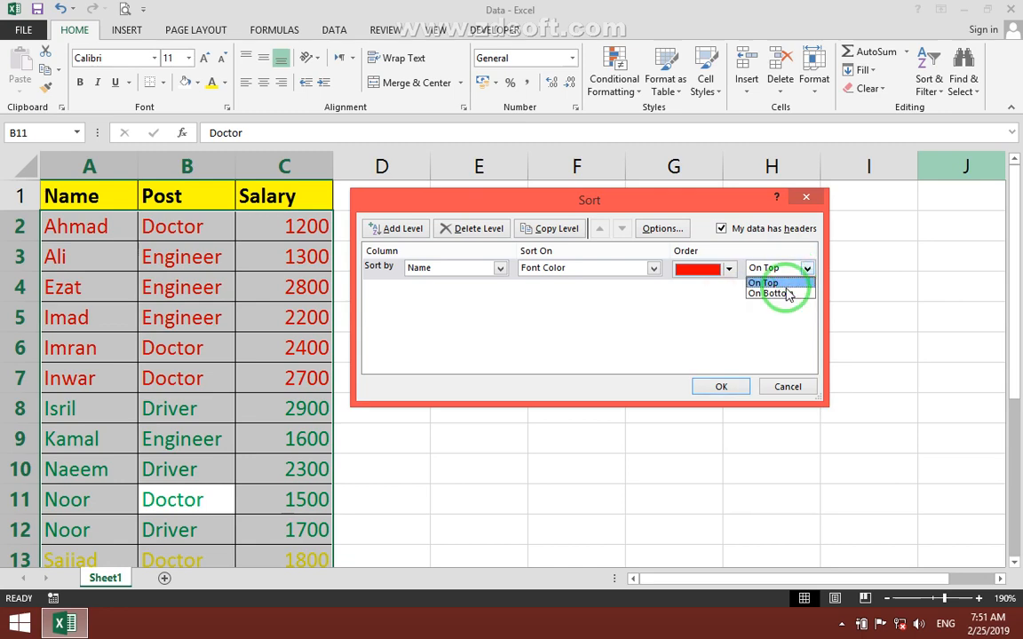
click(786, 294)
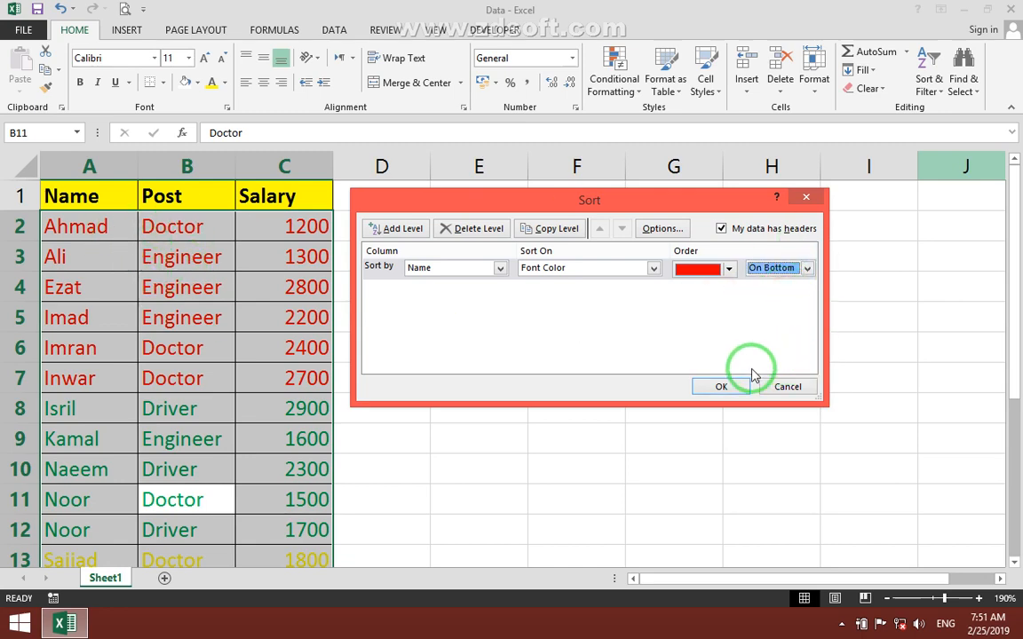
click(723, 386)
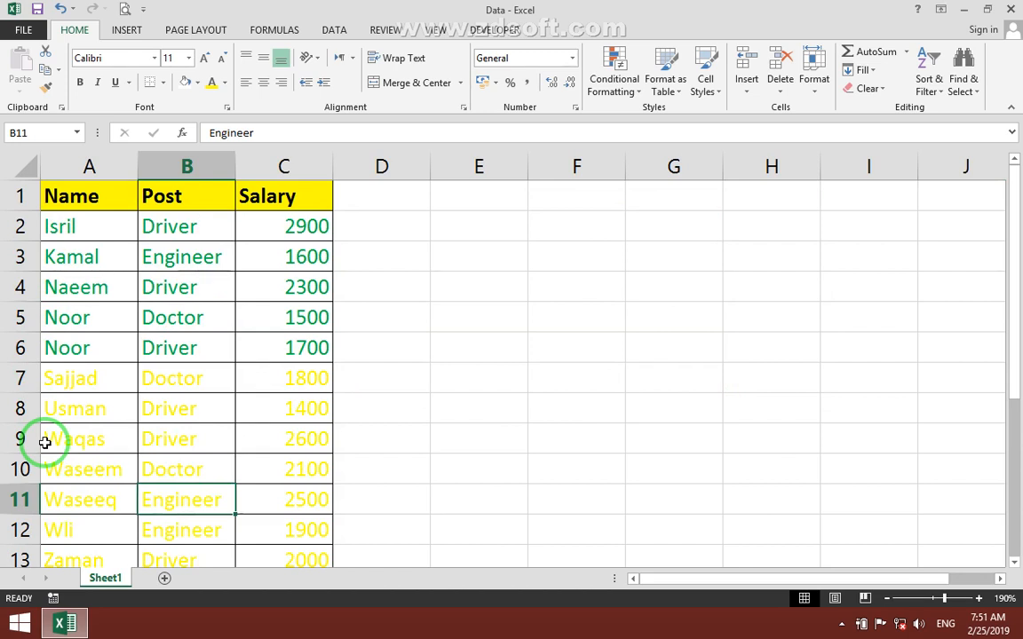
- Undo the font color sort, the red, green and yellow font colors, and the A to Z name sort
key(ctrl+z)
key(ctrl+z)
key(ctrl+z)
key(ctrl+z)
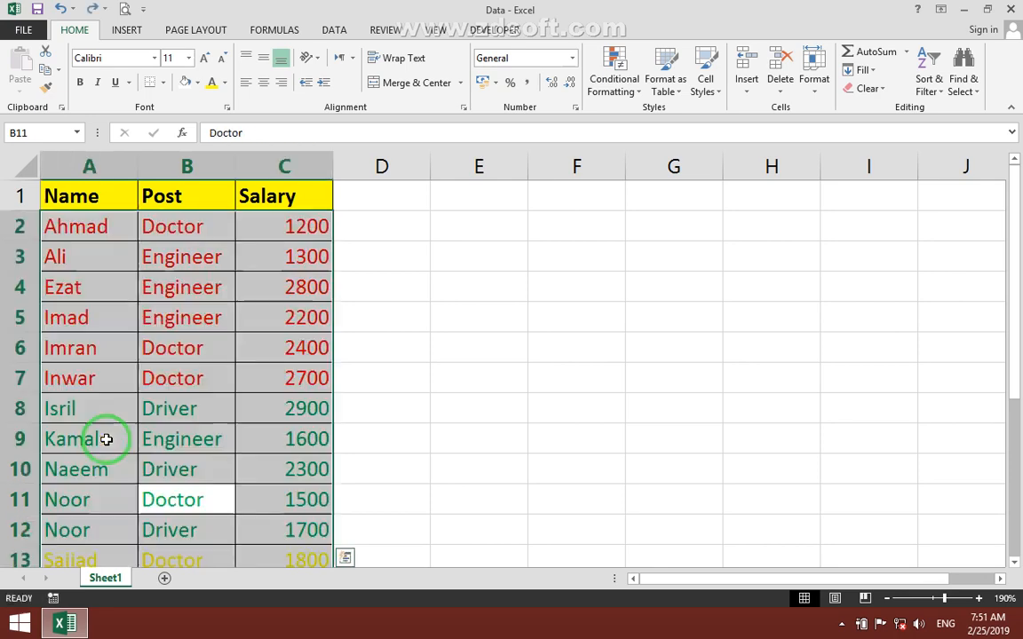
key(ctrl+z)
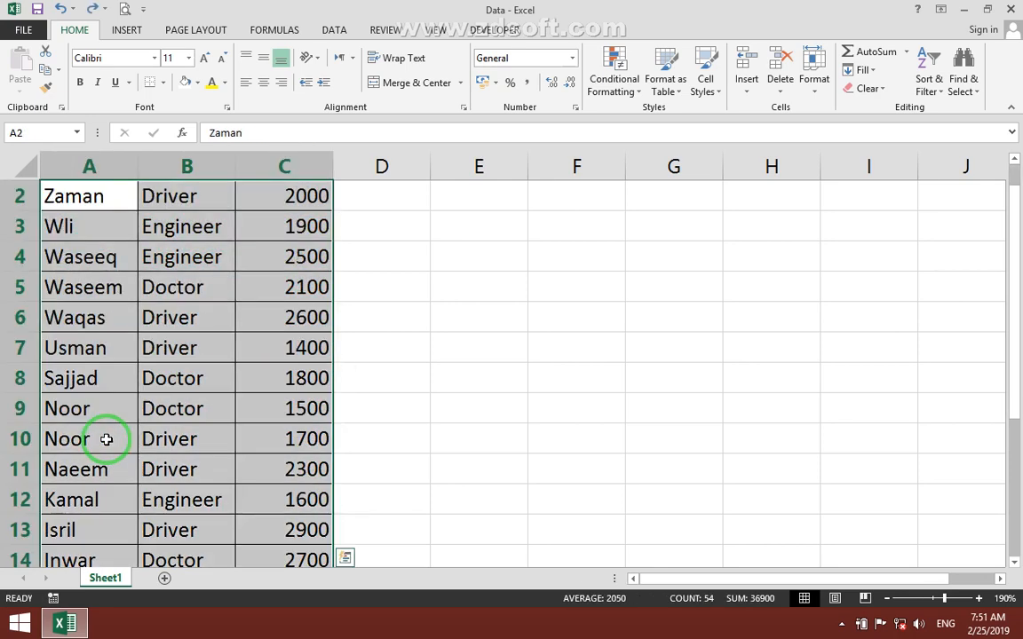
click(113, 416)
scroll(137, 400, up, 1)
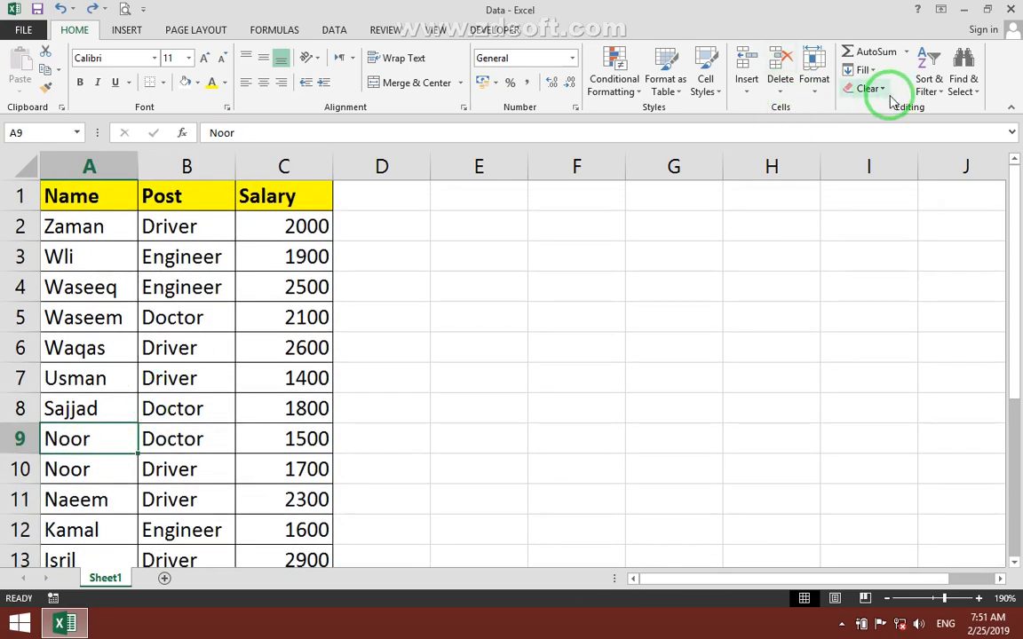
click(862, 70)
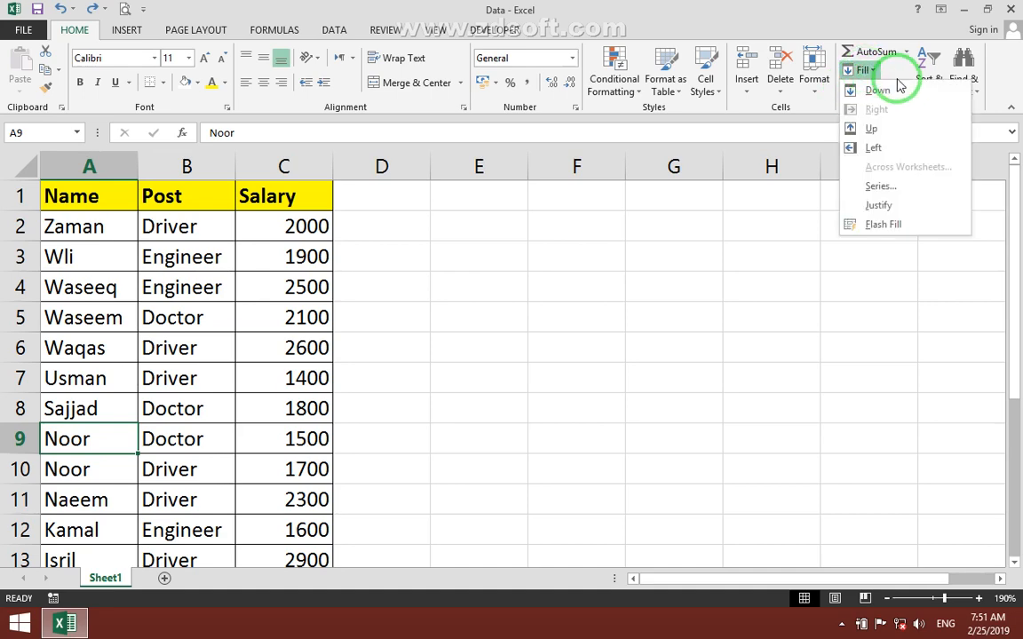
click(923, 73)
click(941, 148)
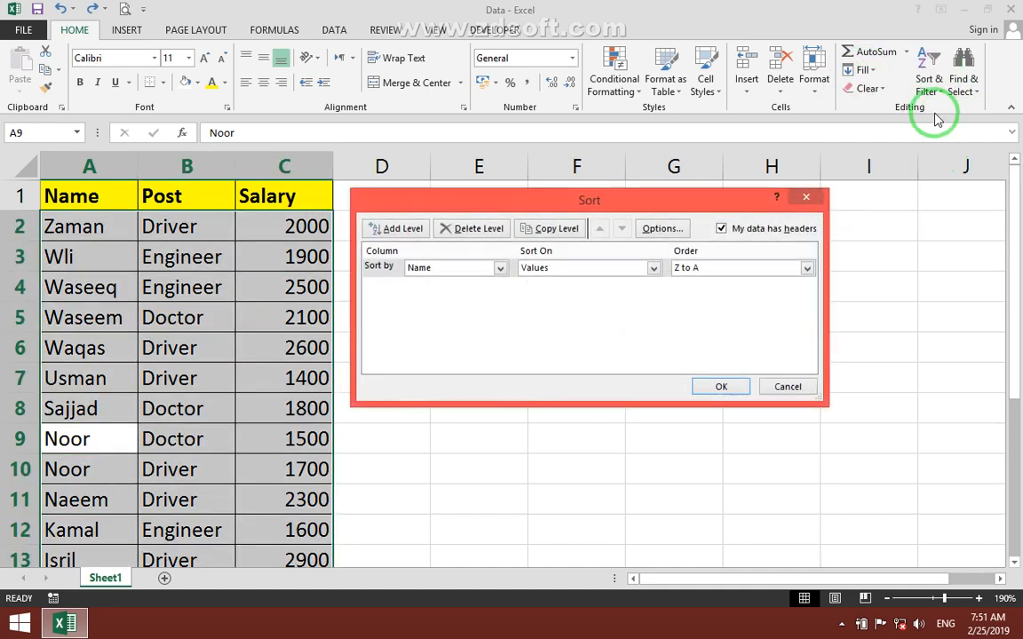
click(654, 268)
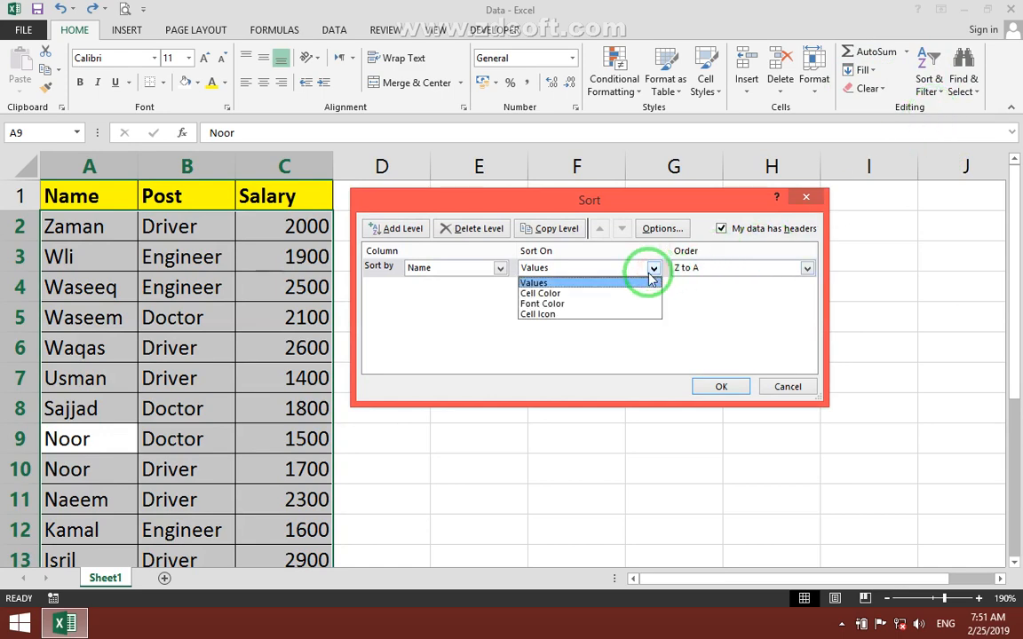
click(778, 393)
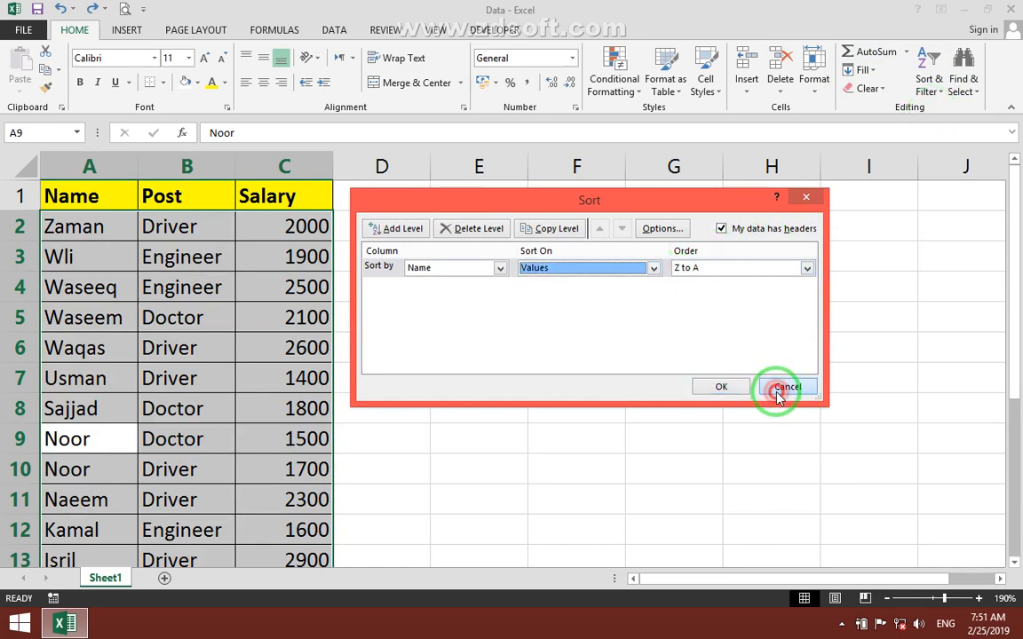
click(778, 393)
- Apply the unrimmed three traffic lights icon set to the salaries in C2:C8 with conditional formatting
click(263, 347)
drag(273, 228, 264, 400)
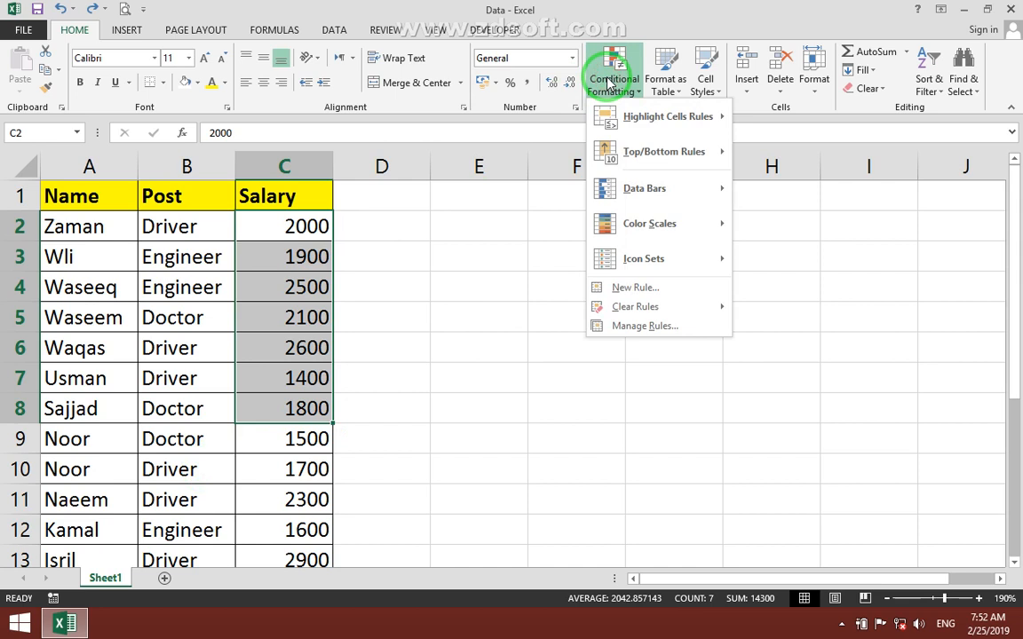
mouse_move(720, 257)
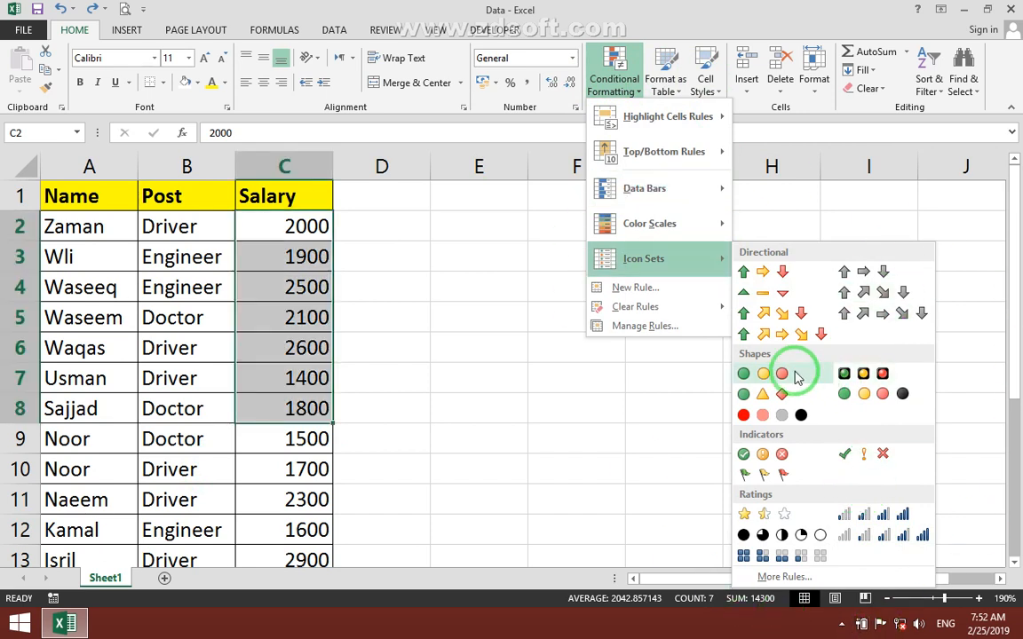
click(759, 372)
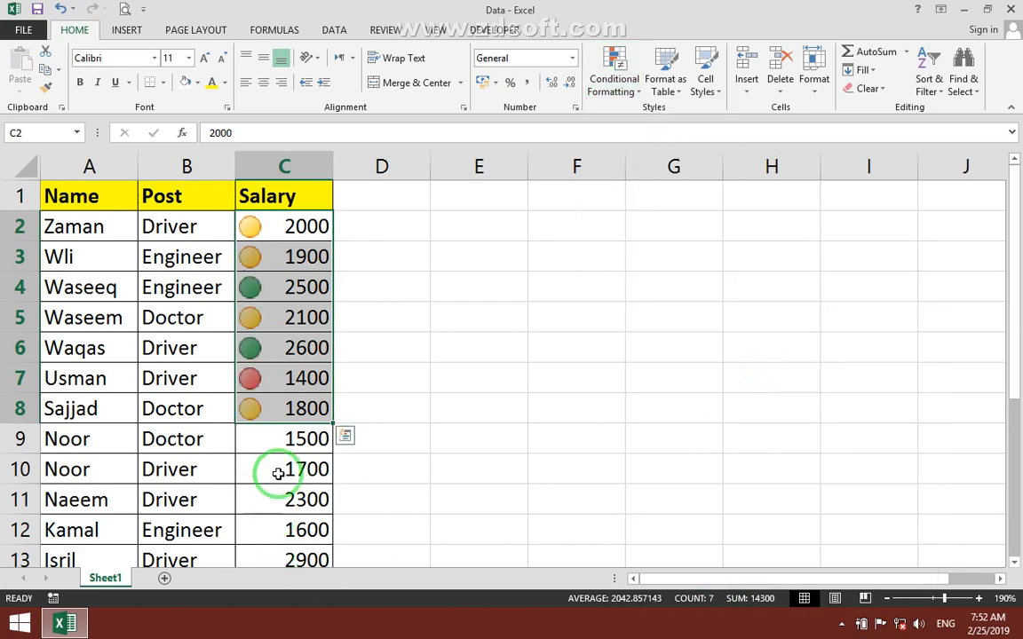
- Apply the rimmed three traffic lights icon set to all salaries in C2:C19 with conditional formatting
click(276, 438)
drag(287, 232, 294, 488)
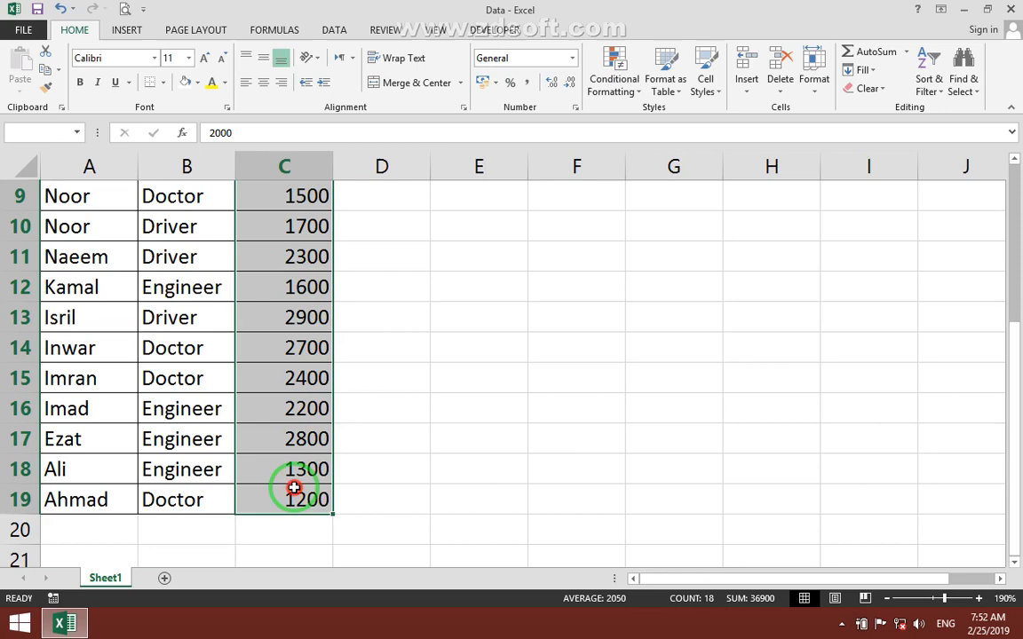
click(604, 60)
mouse_move(654, 264)
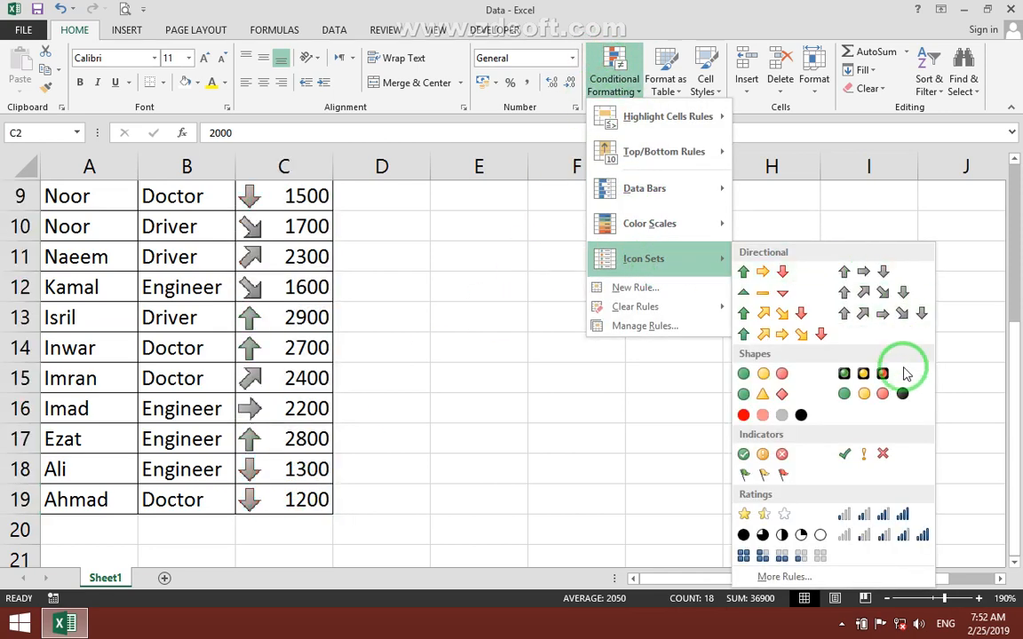
click(887, 376)
click(166, 268)
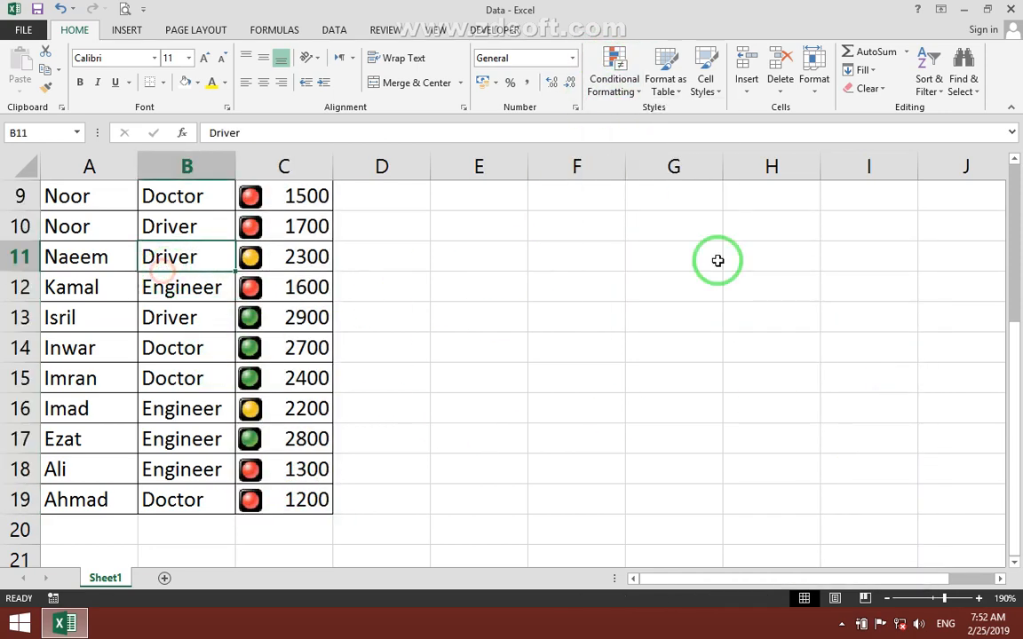
- Custom sort the table by Salary on Cell Icon, with the green traffic light on top
click(930, 75)
click(961, 151)
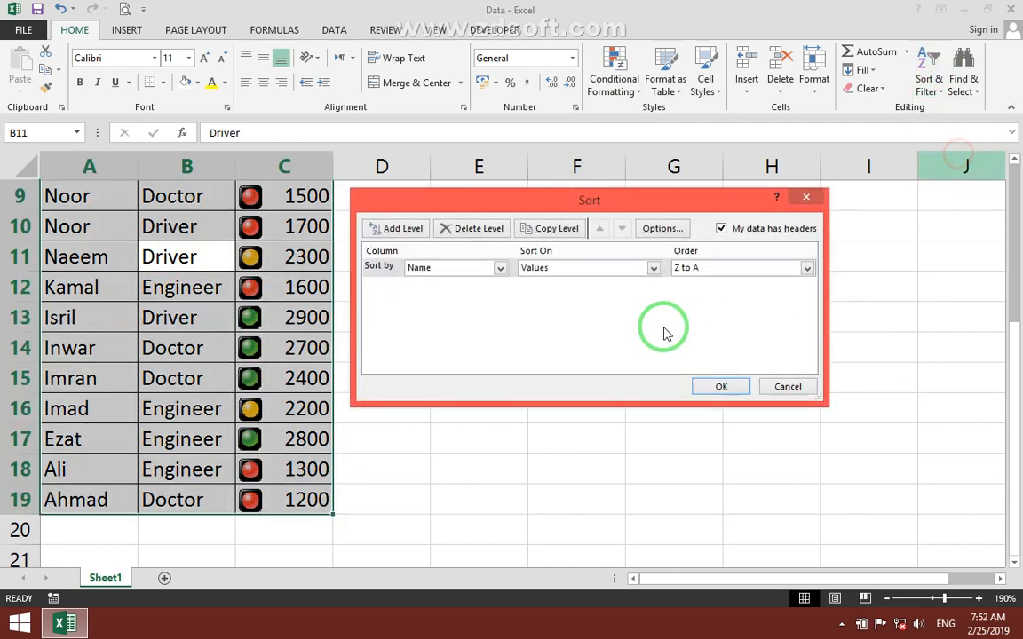
click(600, 268)
click(572, 317)
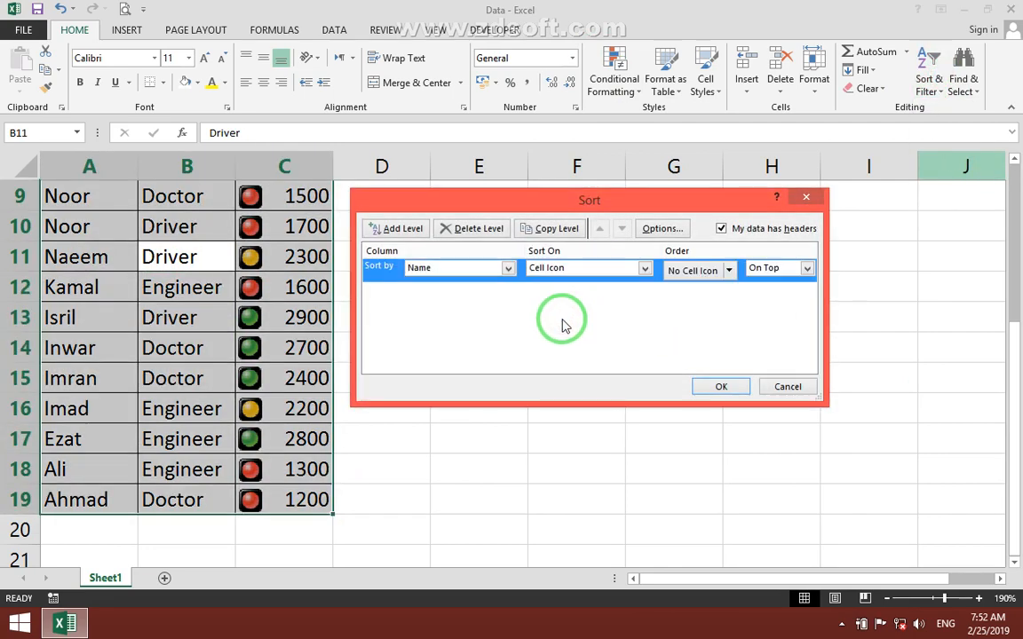
click(717, 271)
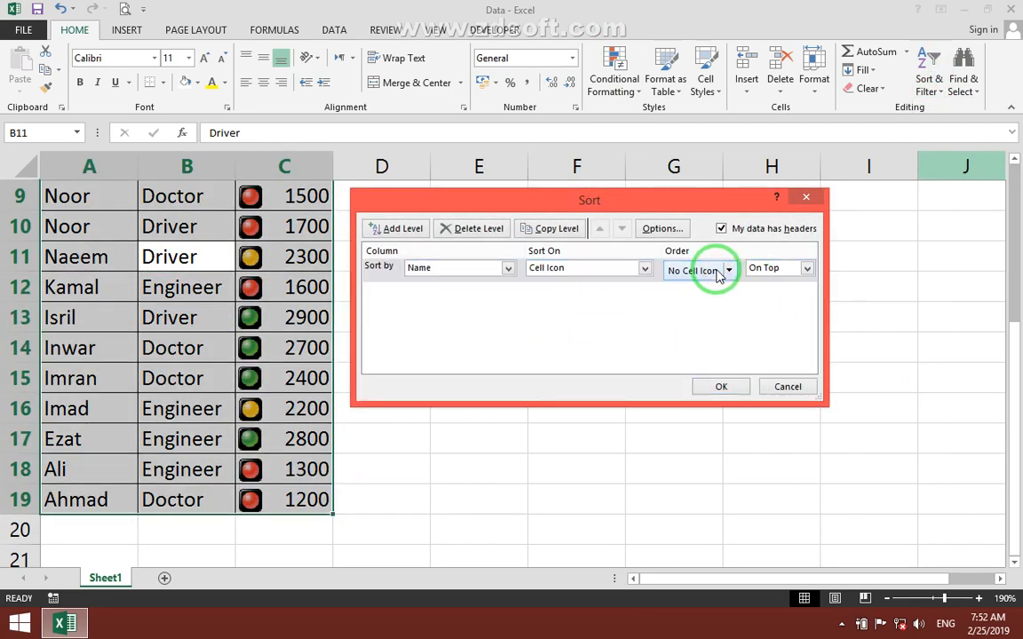
click(727, 271)
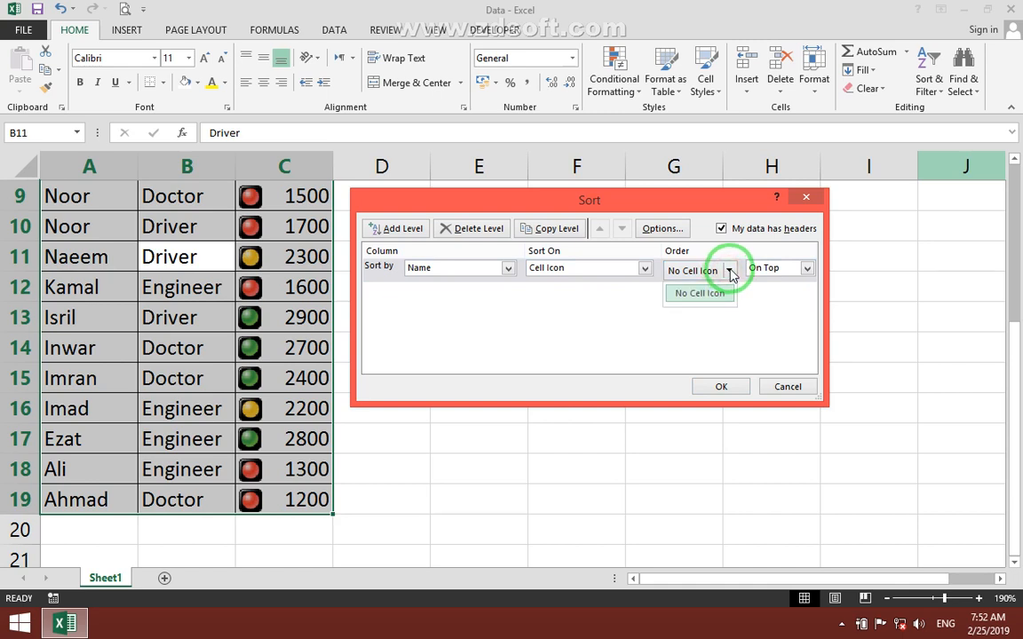
click(498, 271)
click(497, 268)
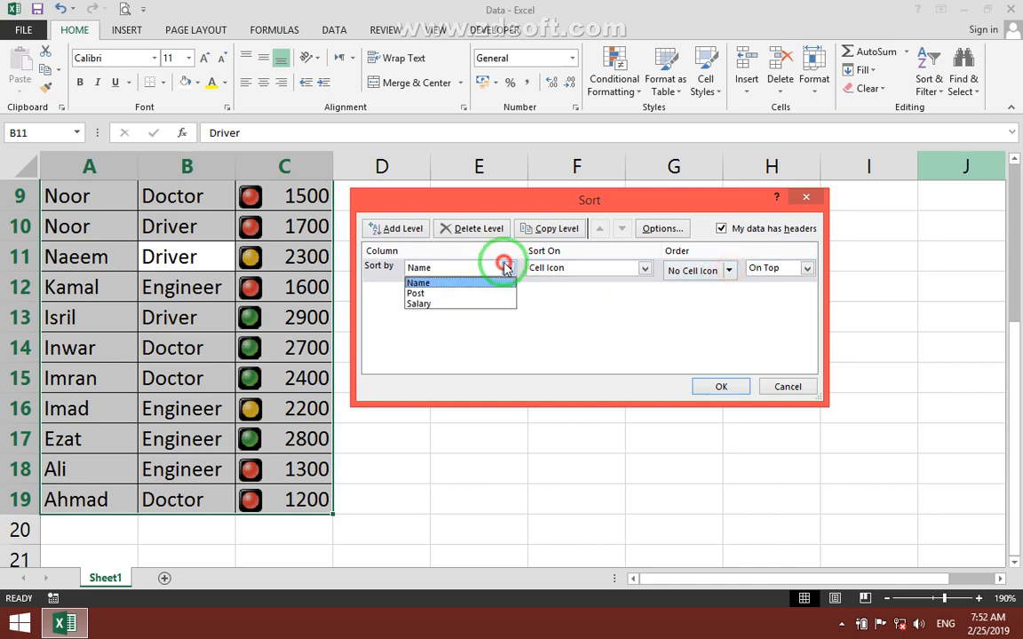
click(475, 303)
click(727, 271)
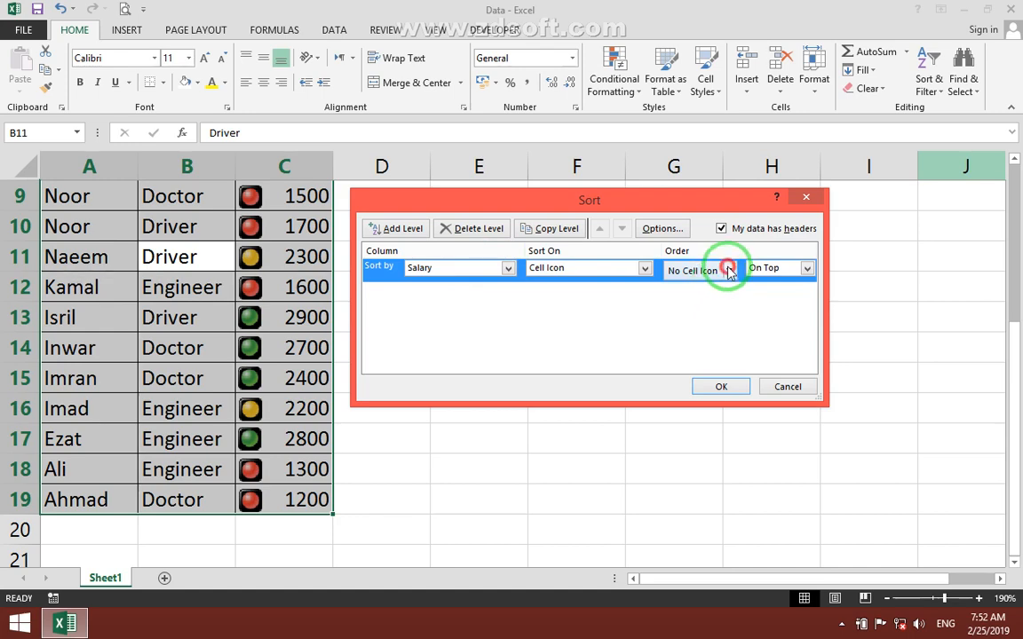
click(692, 292)
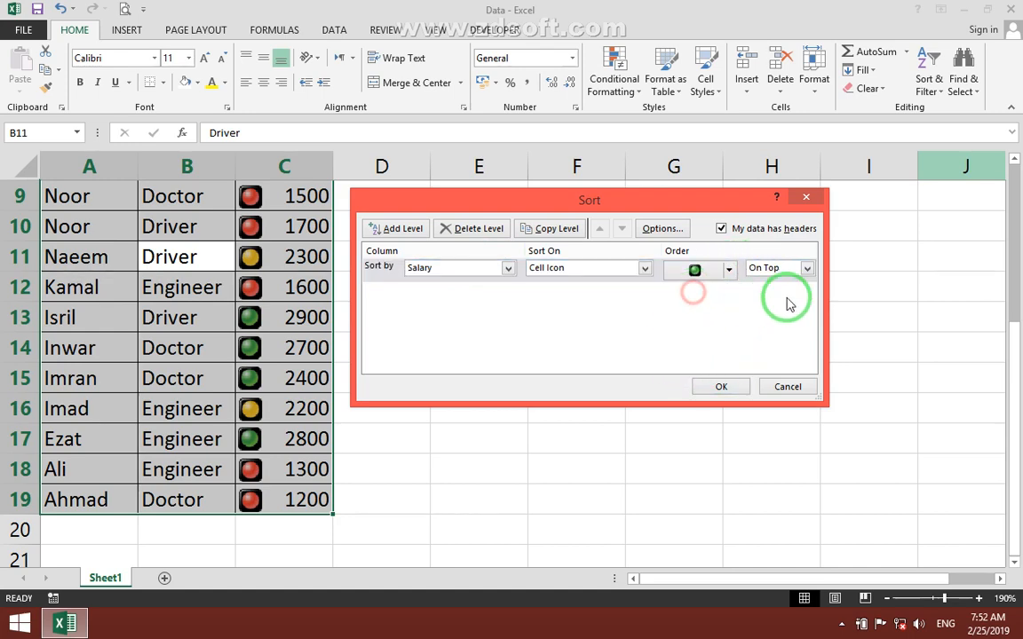
click(723, 386)
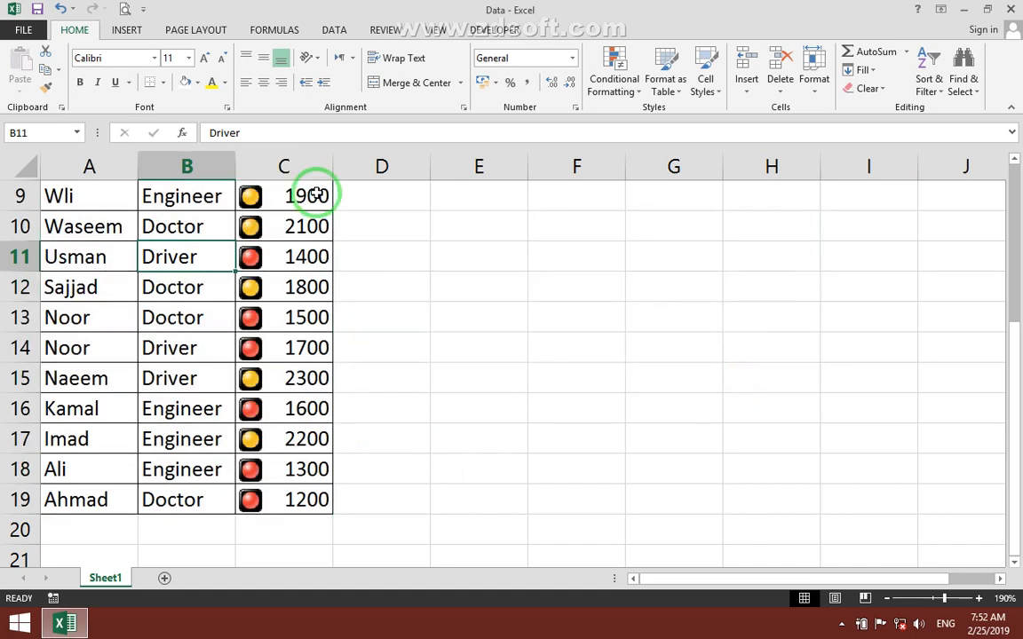
- Clear the conditional formatting rules from the salary cells C2:C19
scroll(327, 240, up, 3)
drag(284, 223, 246, 507)
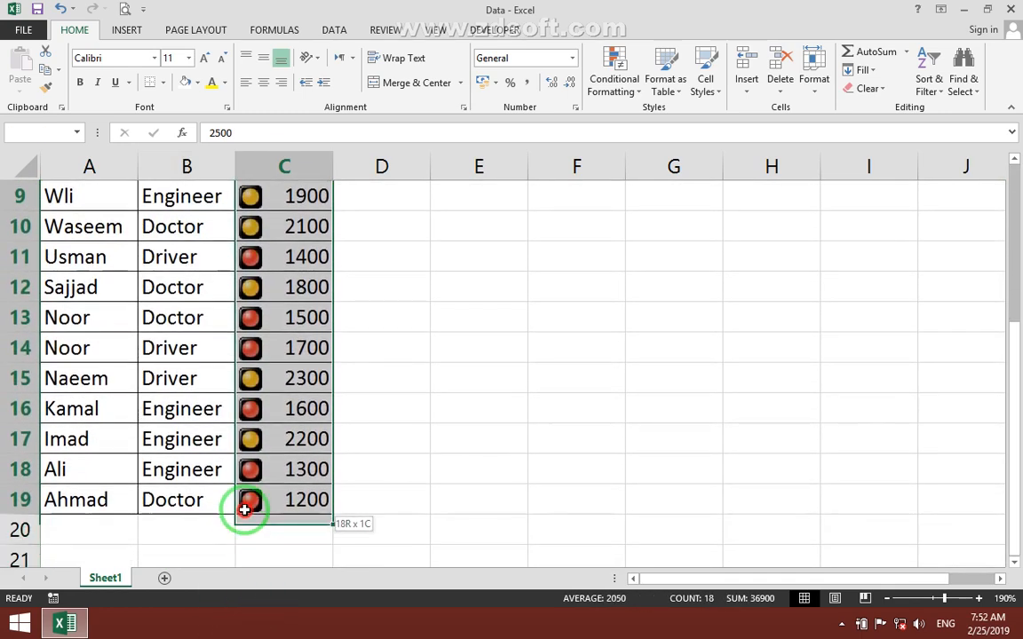
click(613, 78)
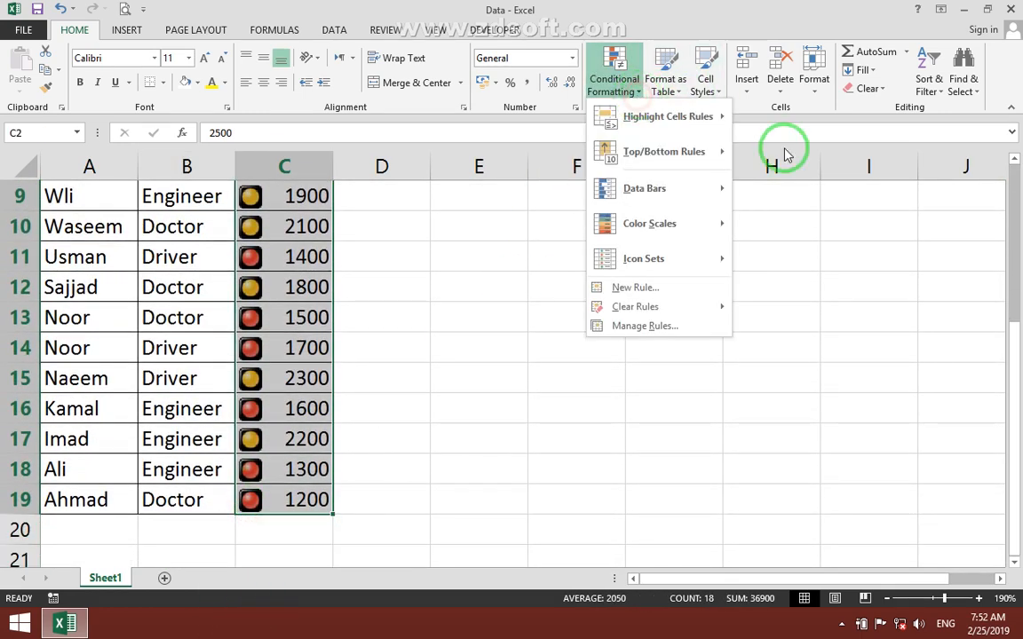
mouse_move(652, 306)
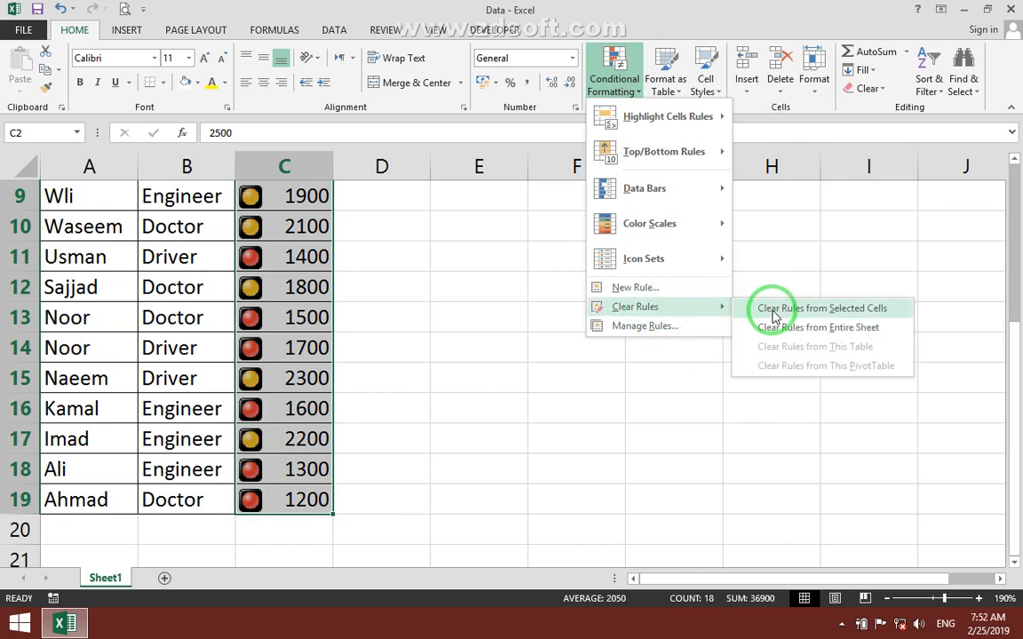
click(775, 310)
click(248, 339)
scroll(178, 333, up, 3)
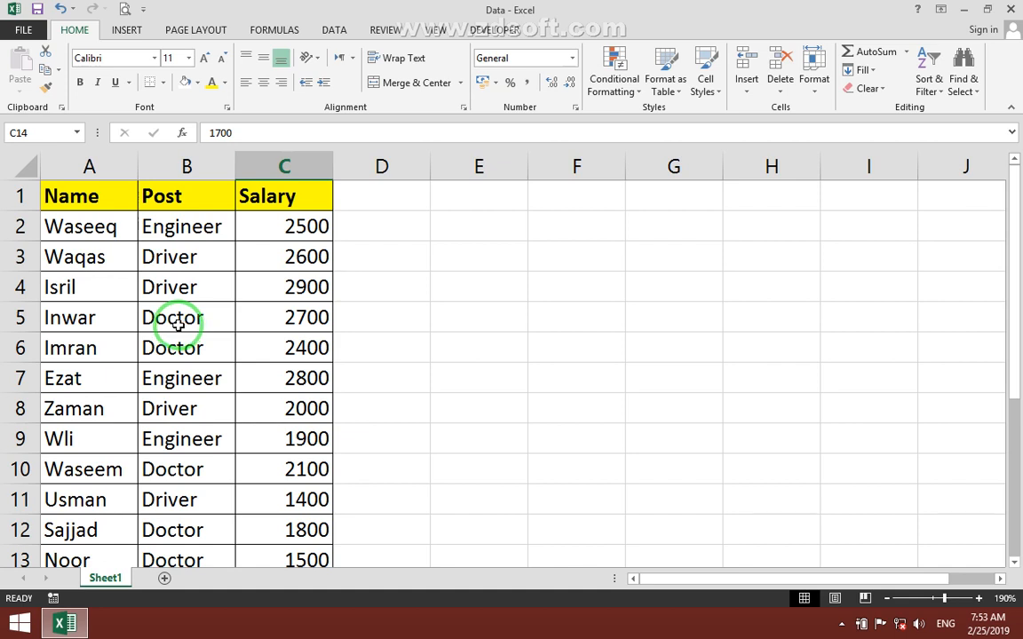
click(97, 335)
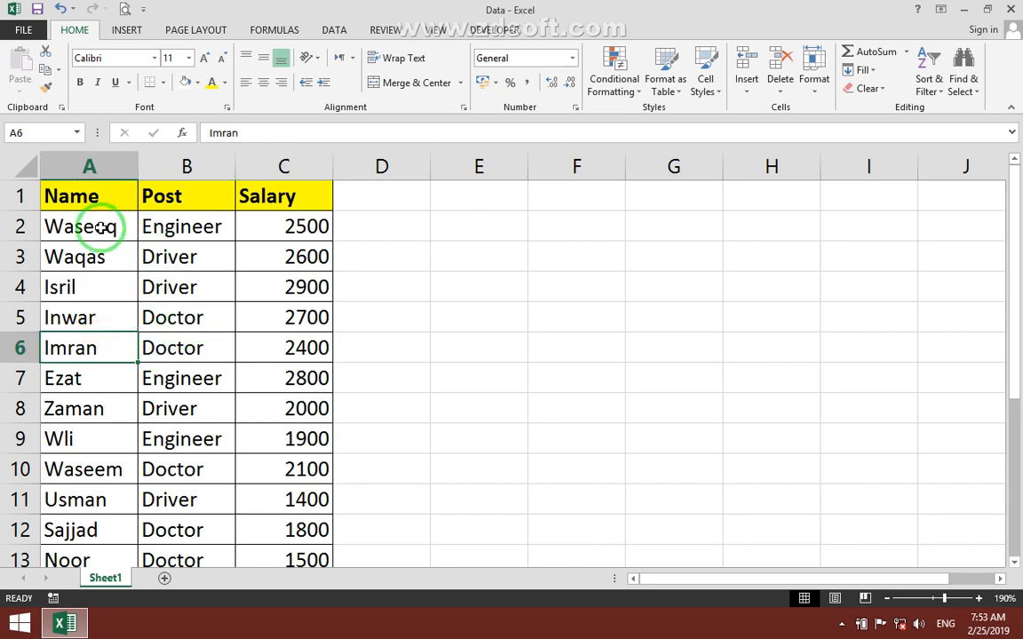
drag(103, 228, 293, 383)
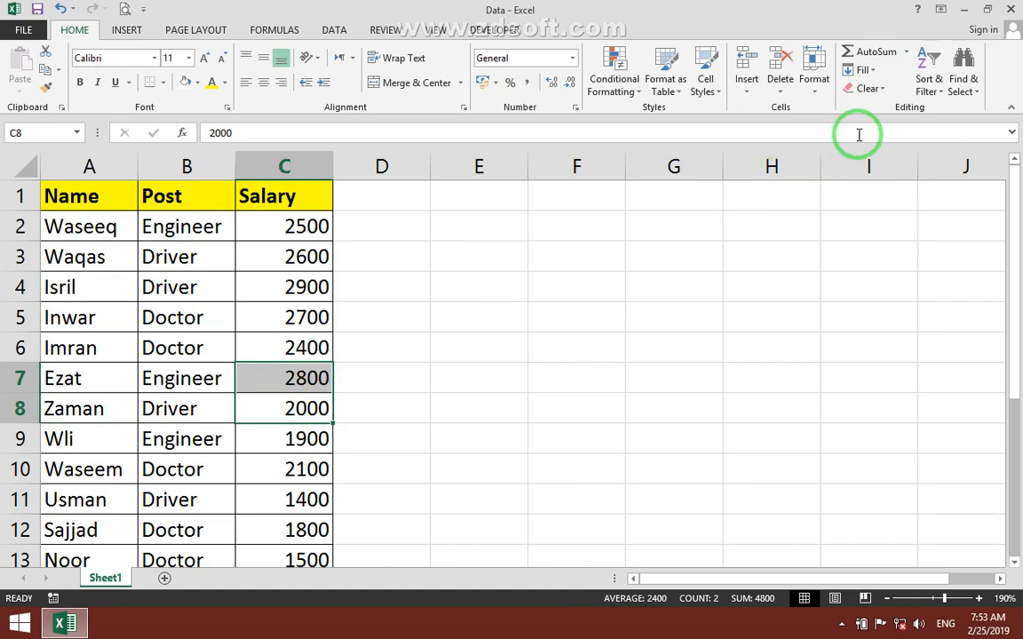
click(928, 82)
click(912, 150)
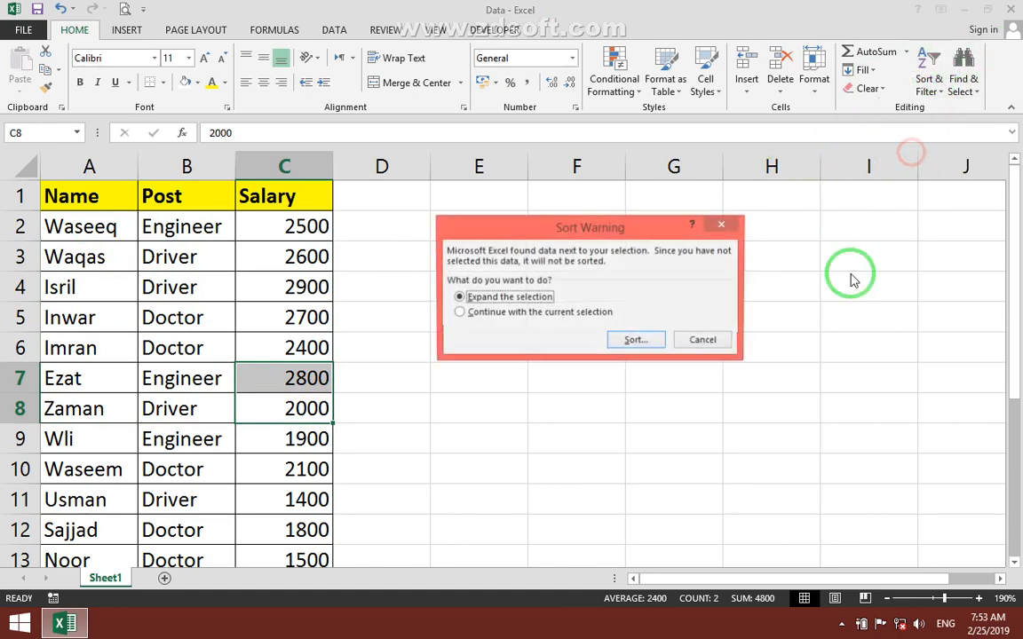
click(687, 339)
click(313, 317)
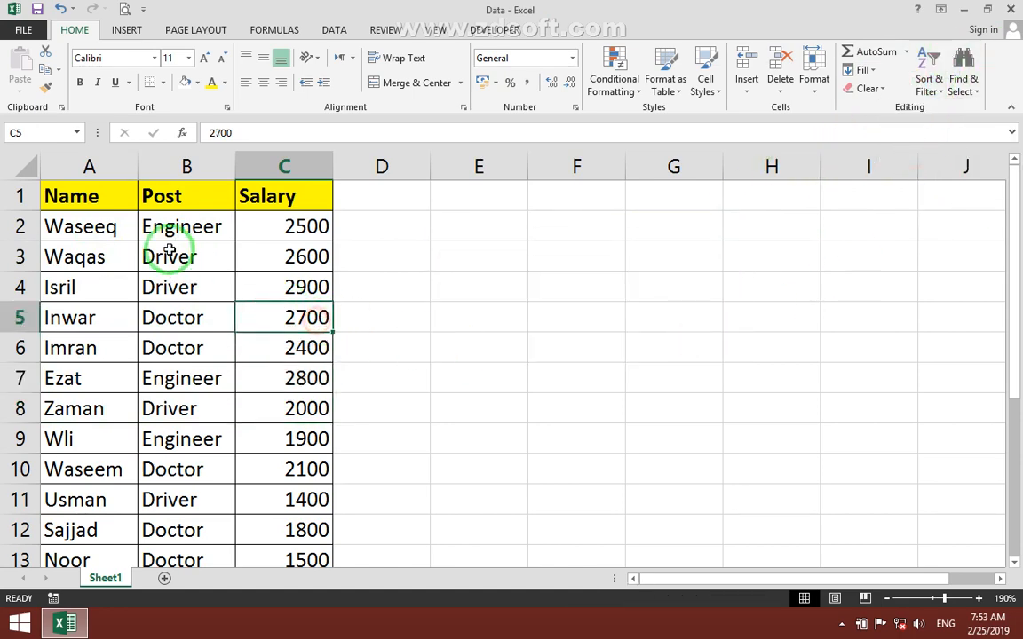
drag(79, 222, 341, 488)
drag(263, 378, 241, 356)
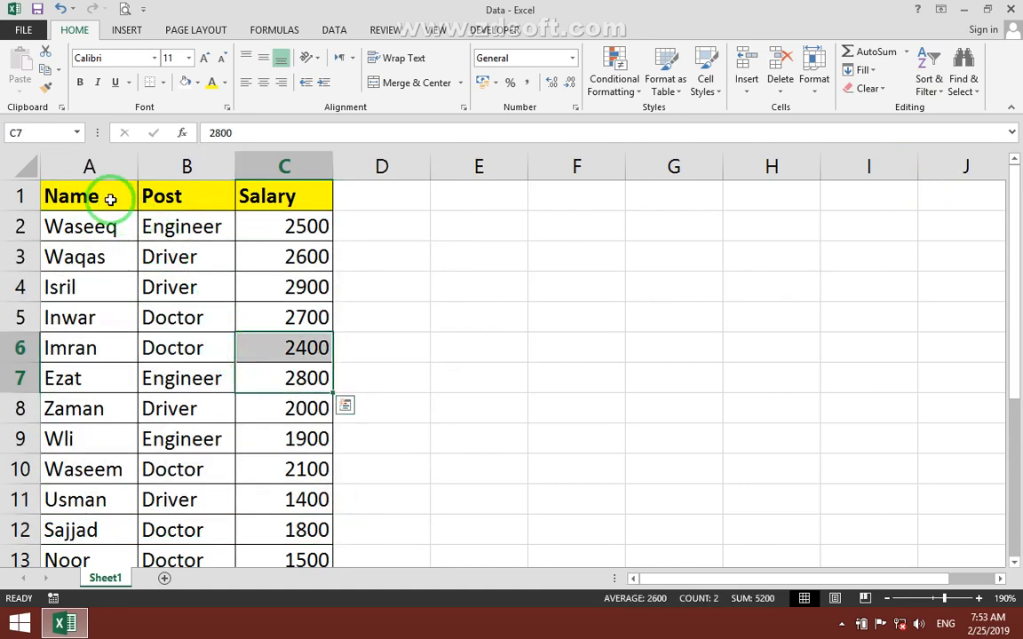
click(931, 89)
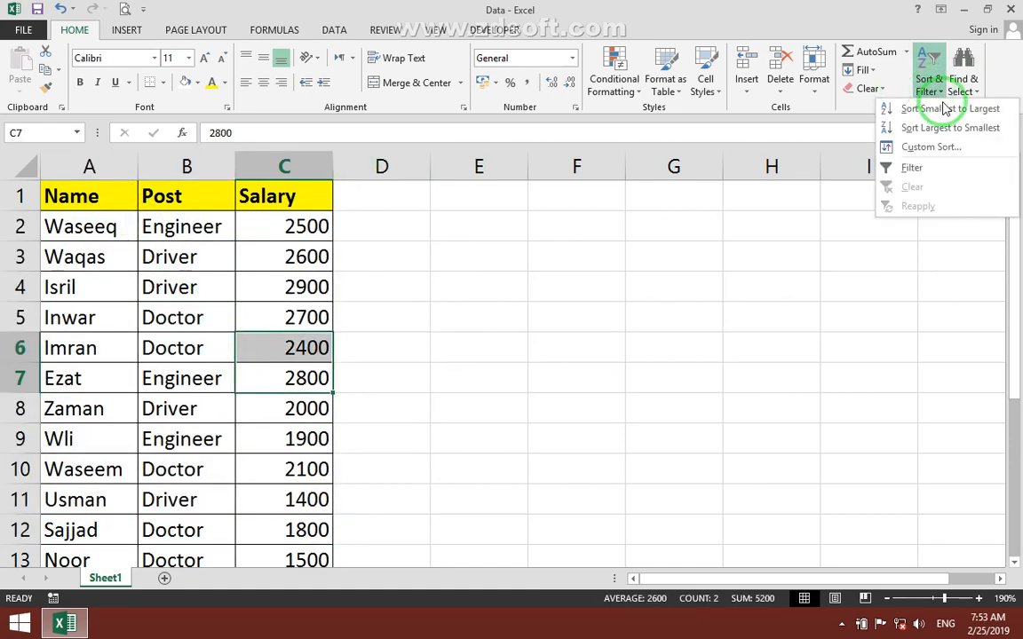
click(914, 168)
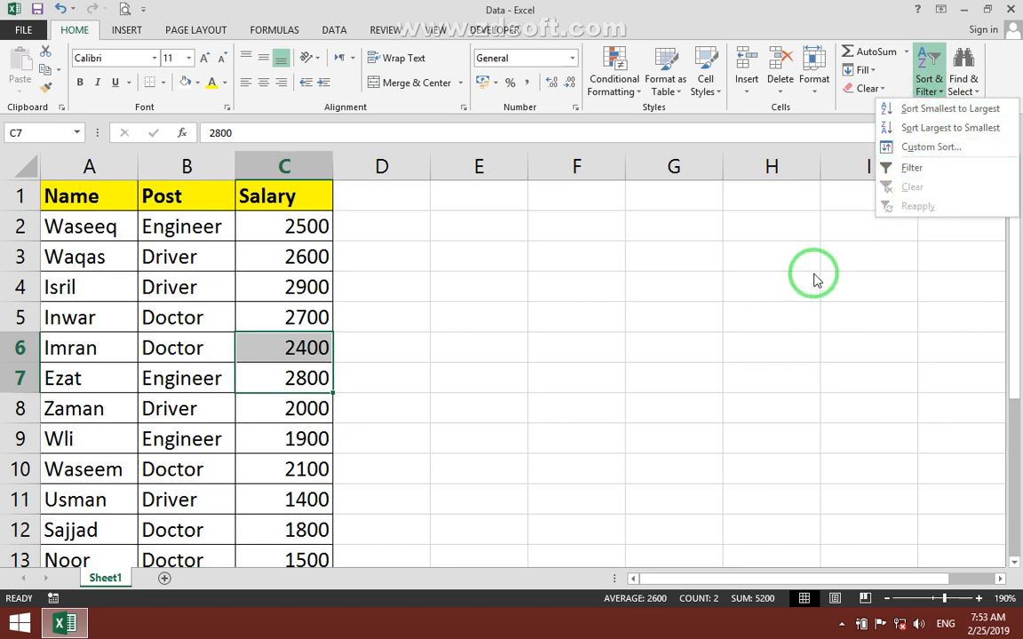
click(177, 345)
click(334, 32)
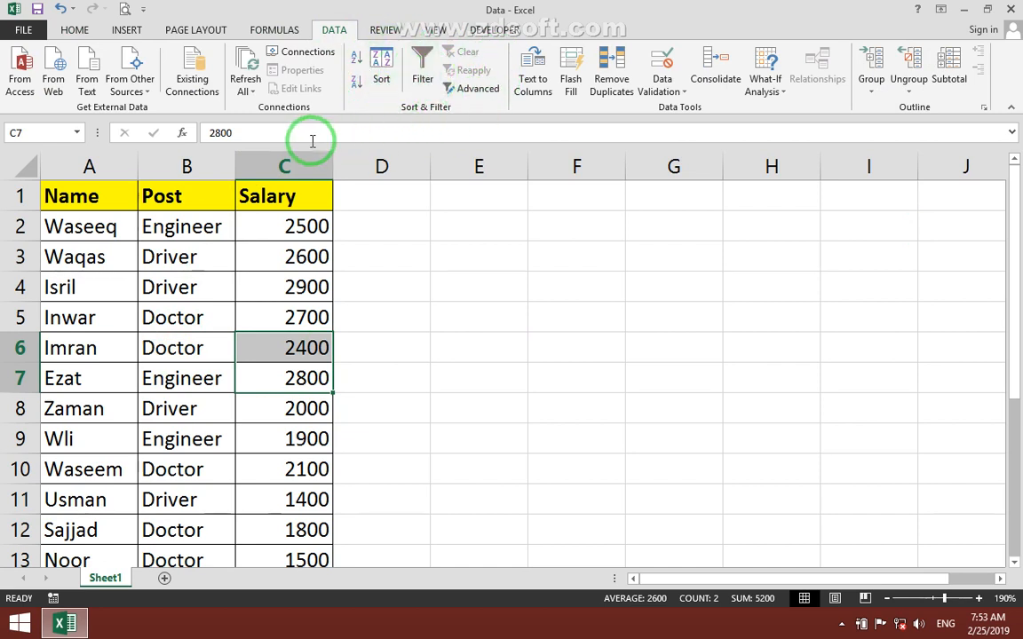
- Turn on filtering for the Name, Post and Salary headers of the employee table
click(89, 29)
click(177, 287)
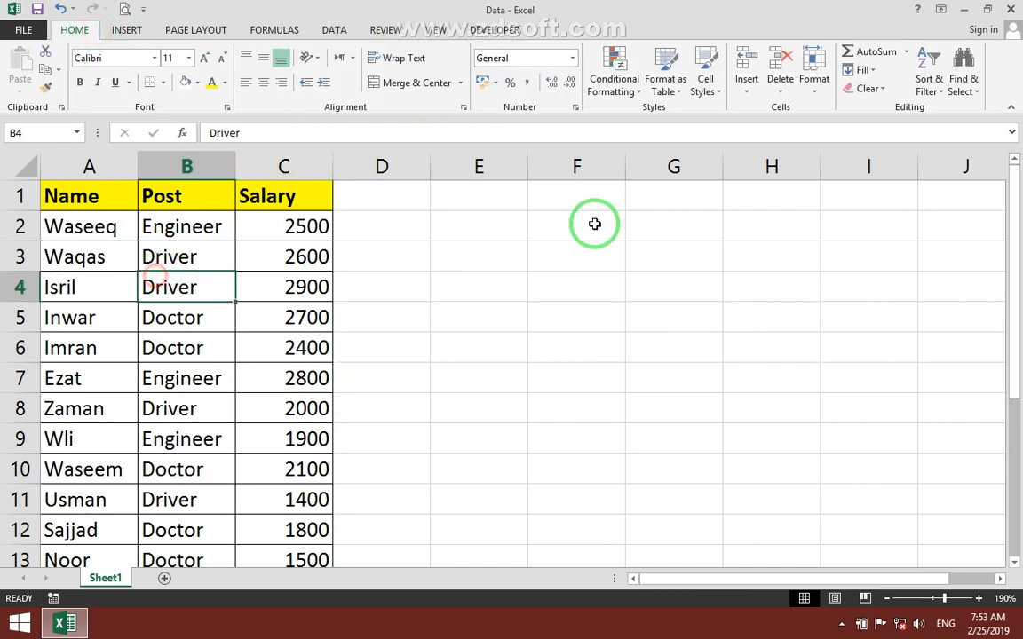
click(928, 81)
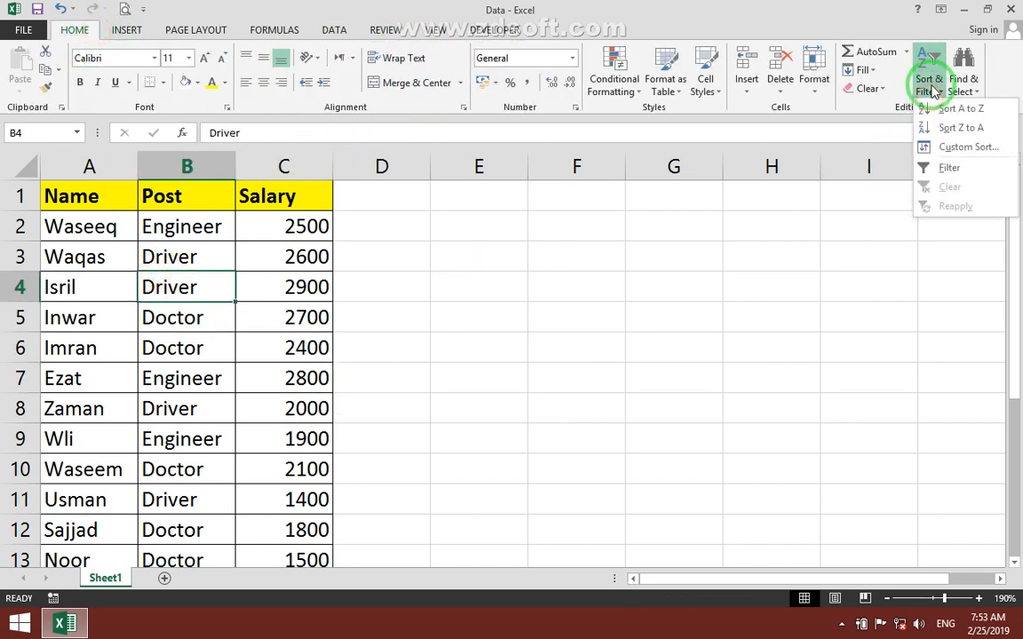
click(949, 172)
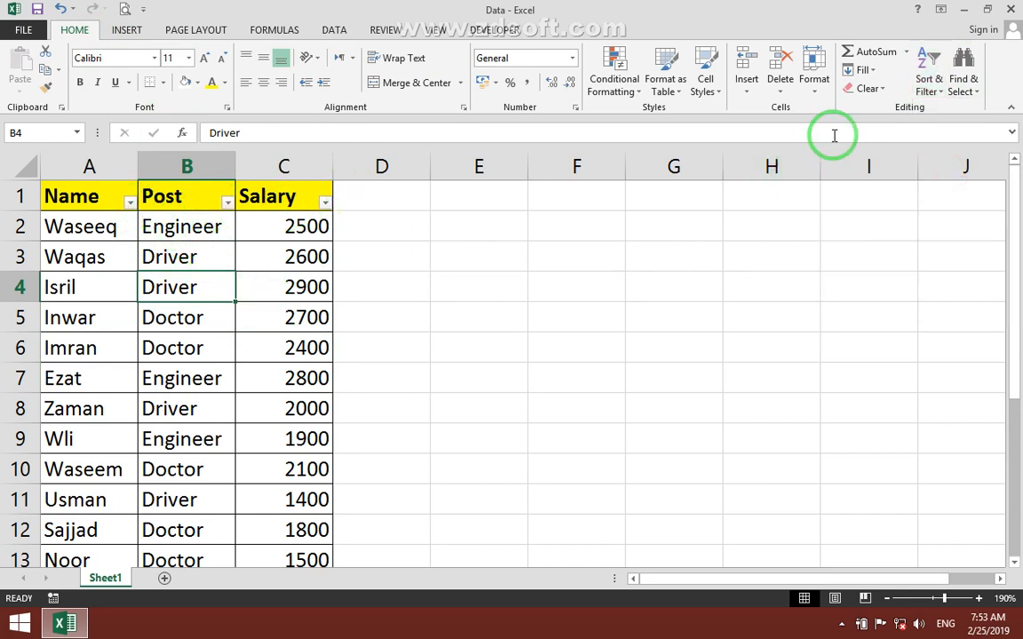
- Turn off the filter on the employee table's headers
click(927, 81)
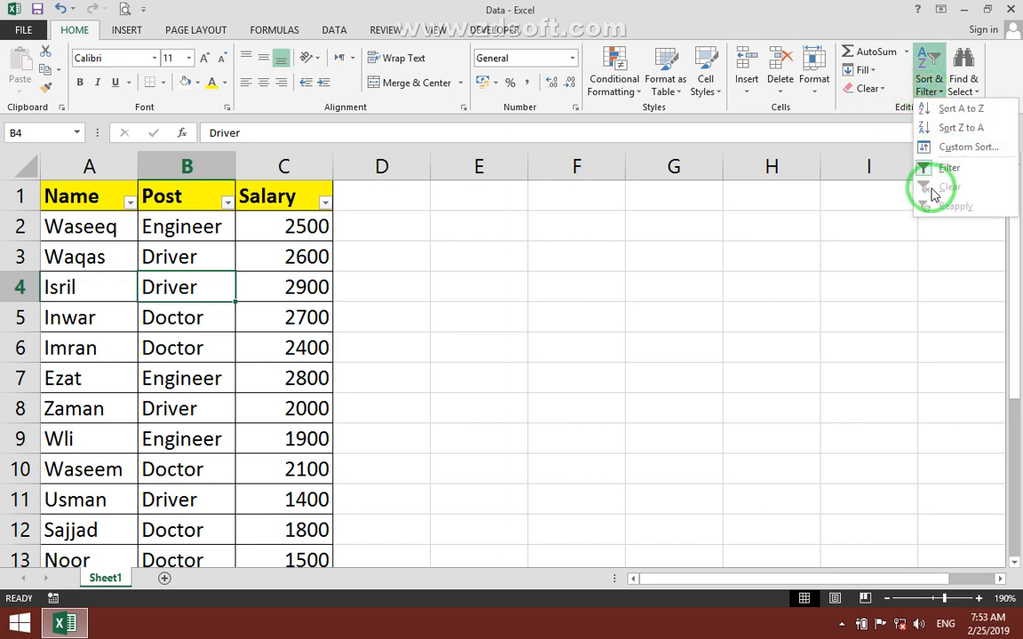
click(939, 173)
click(931, 166)
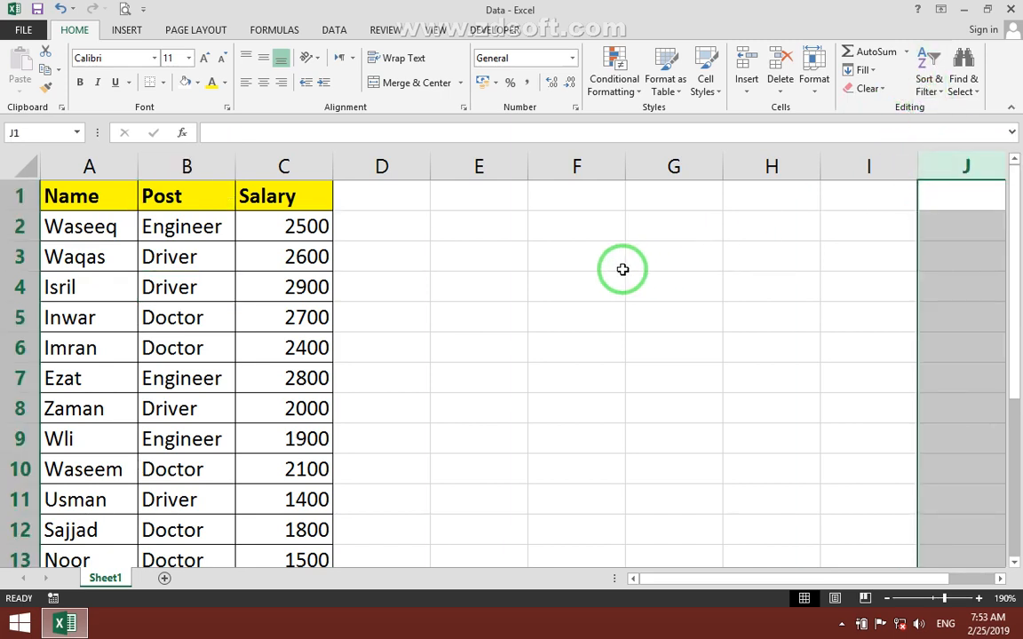
- Enable the filter on the employee table again, starting from a cell in the Post column
click(183, 317)
click(940, 89)
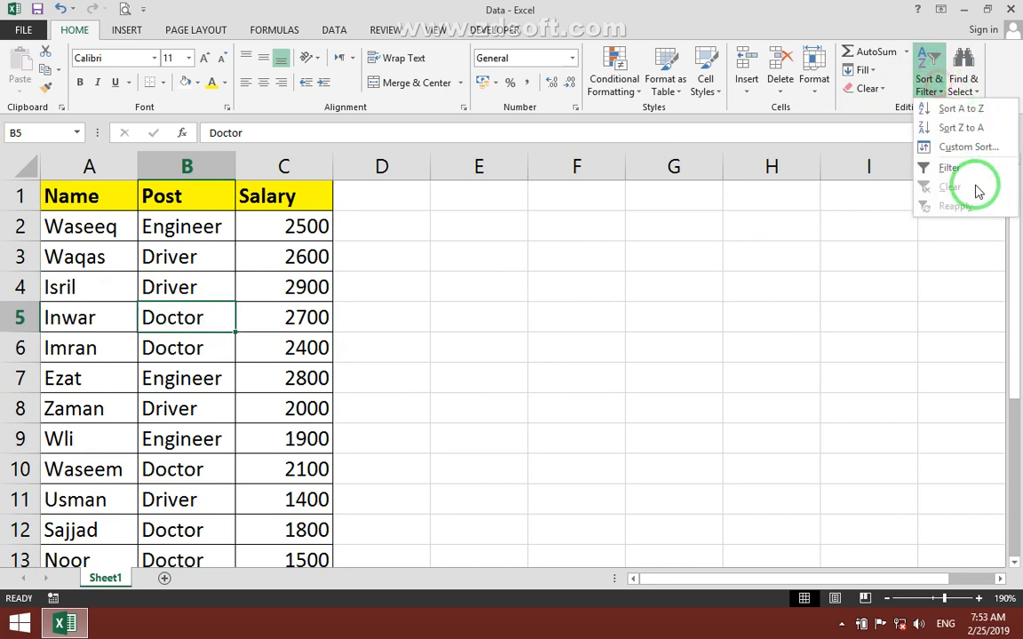
click(937, 166)
- Filter the Post column by searching for "doctor", and clear that filter to restore all rows
click(219, 256)
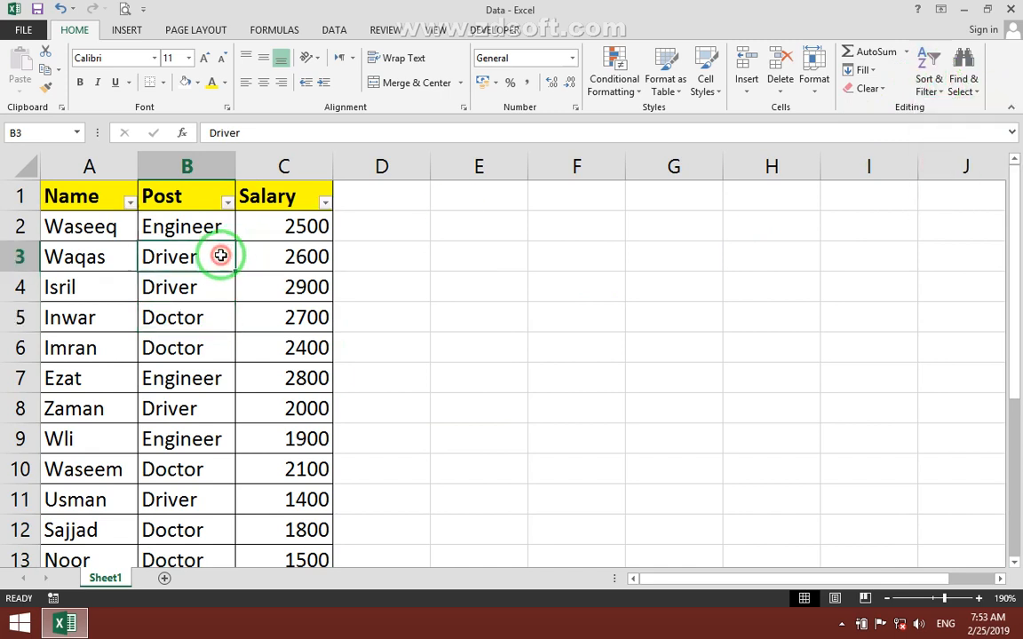
click(227, 202)
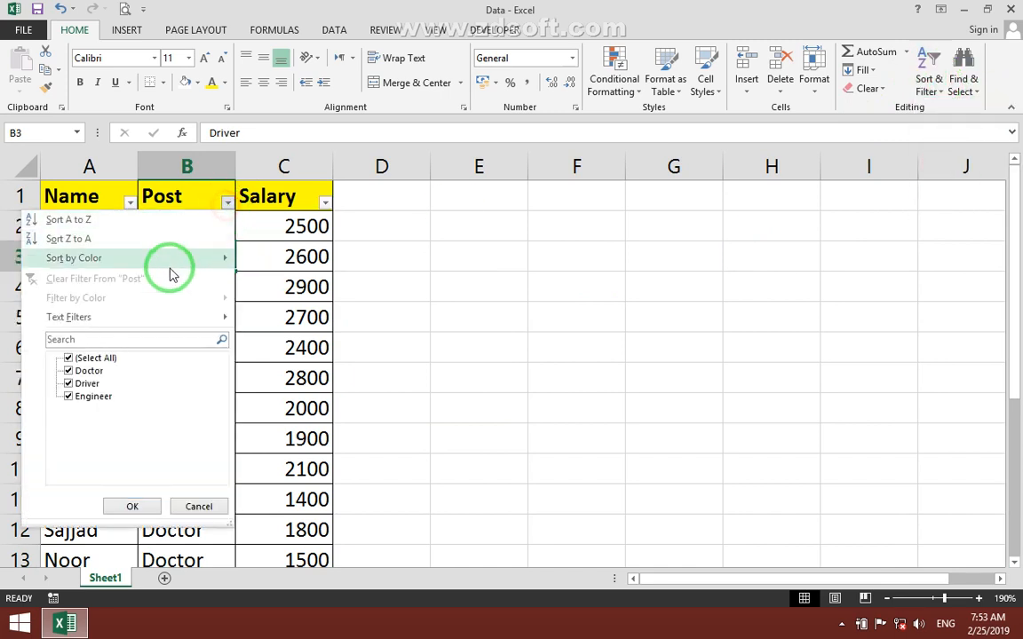
click(105, 344)
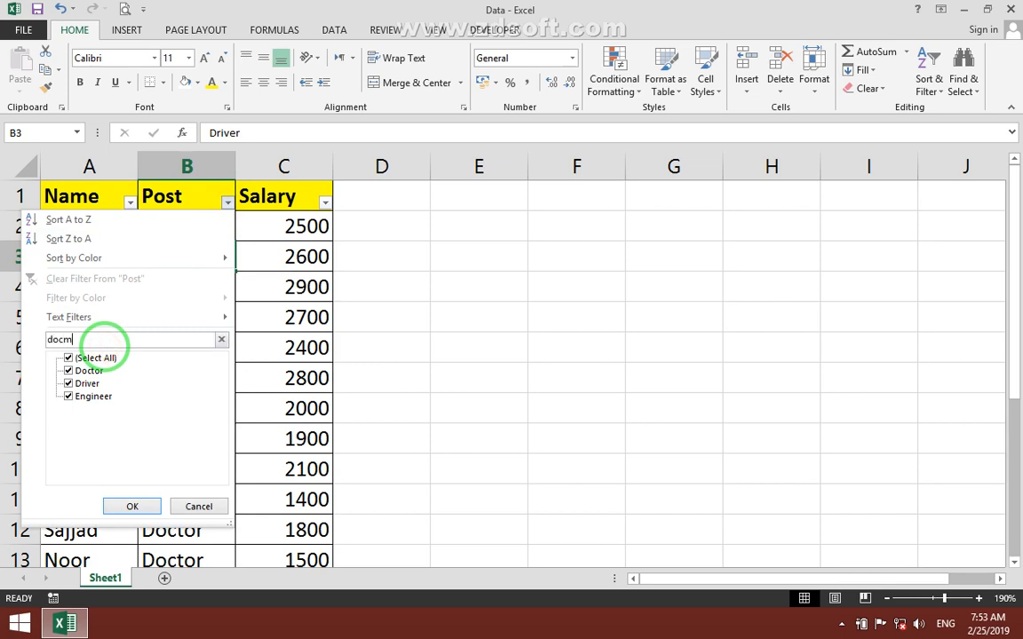
text(doc)
key(BackSpace)
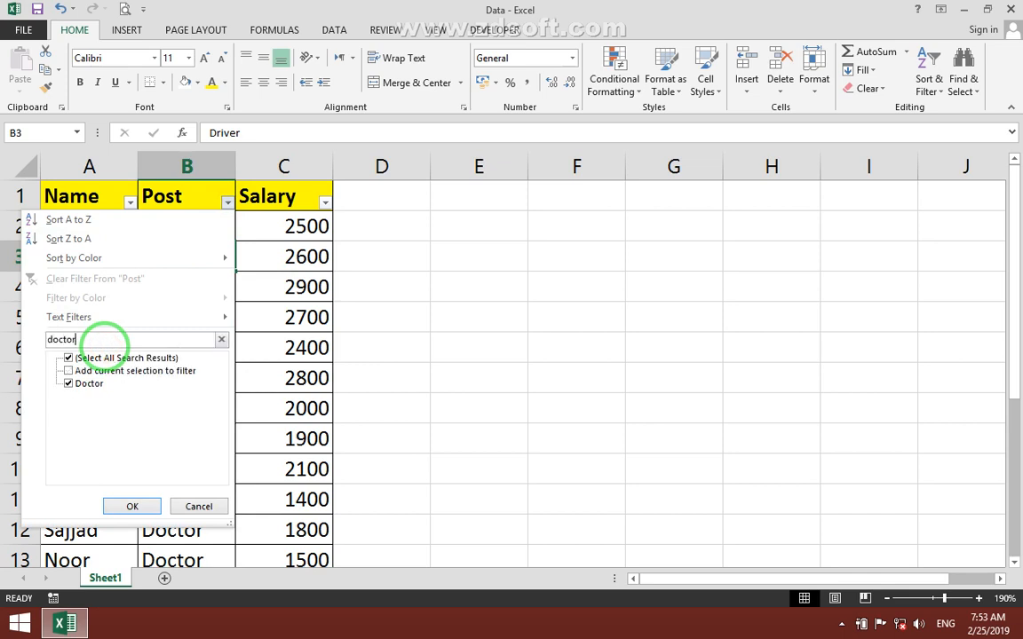
key(Return)
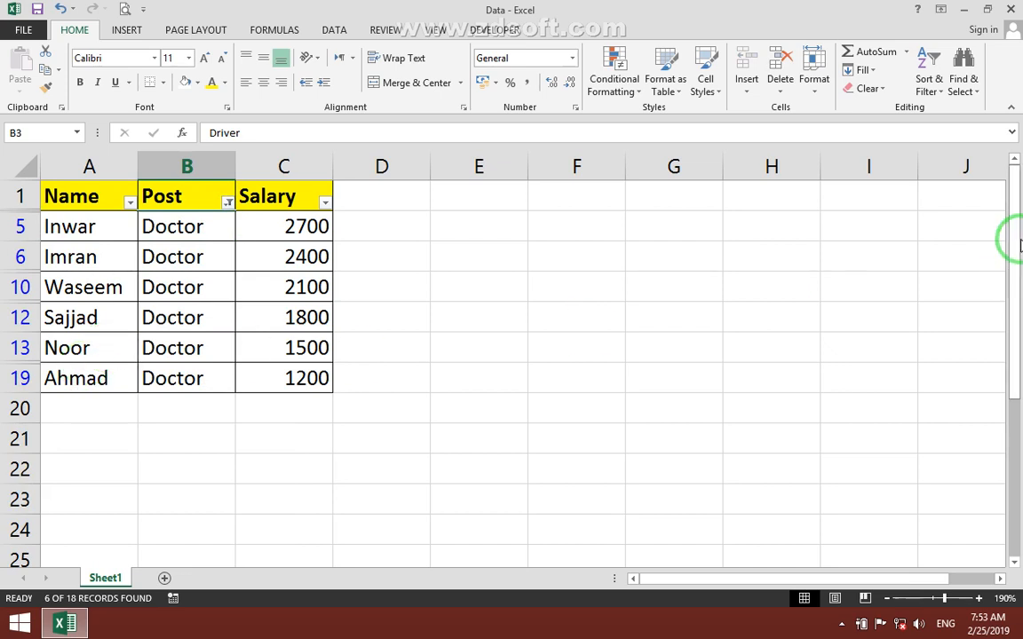
click(929, 84)
click(943, 188)
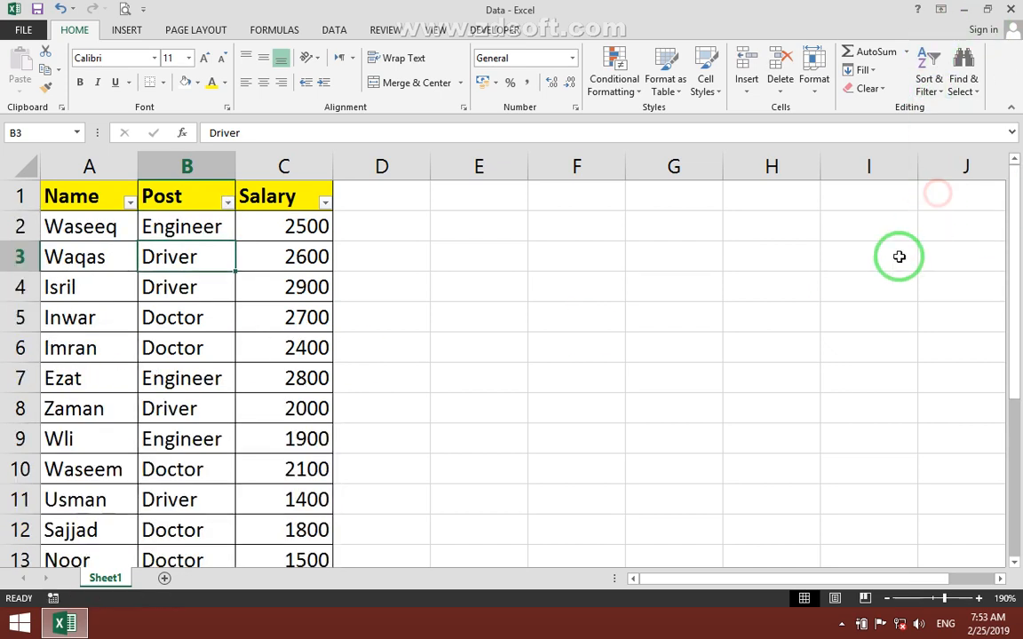
- Filter the Name column to one employee by searching for the first name, and clear the Name filter
click(130, 202)
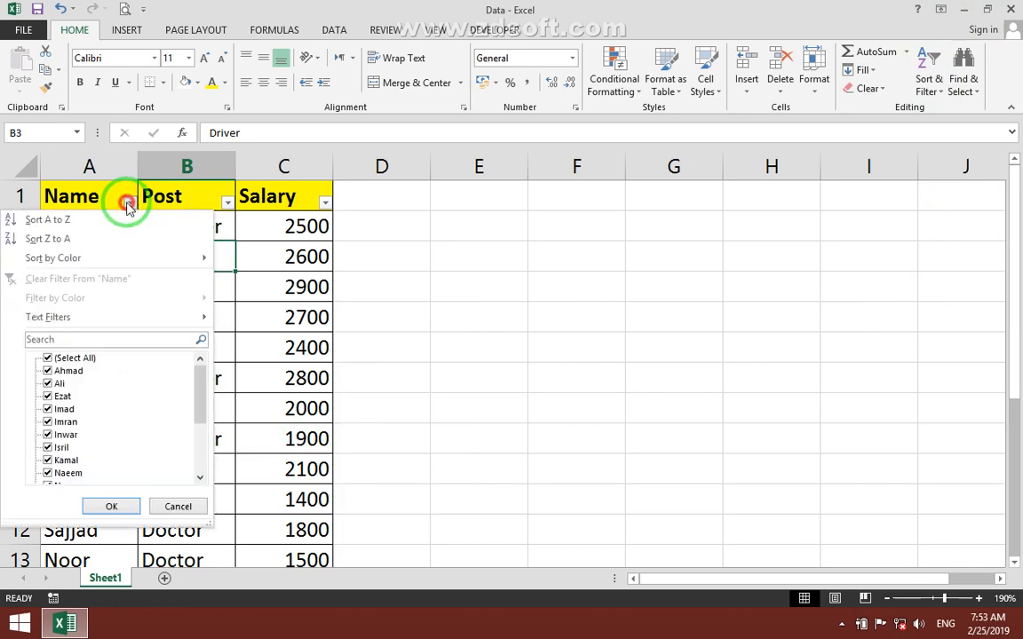
click(88, 343)
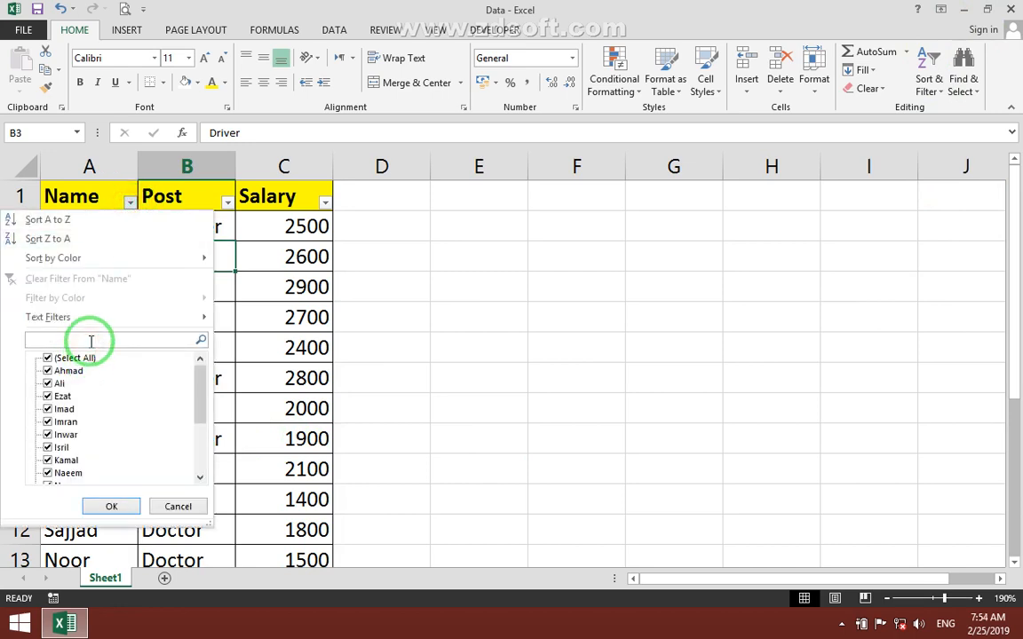
text(ali)
key(Return)
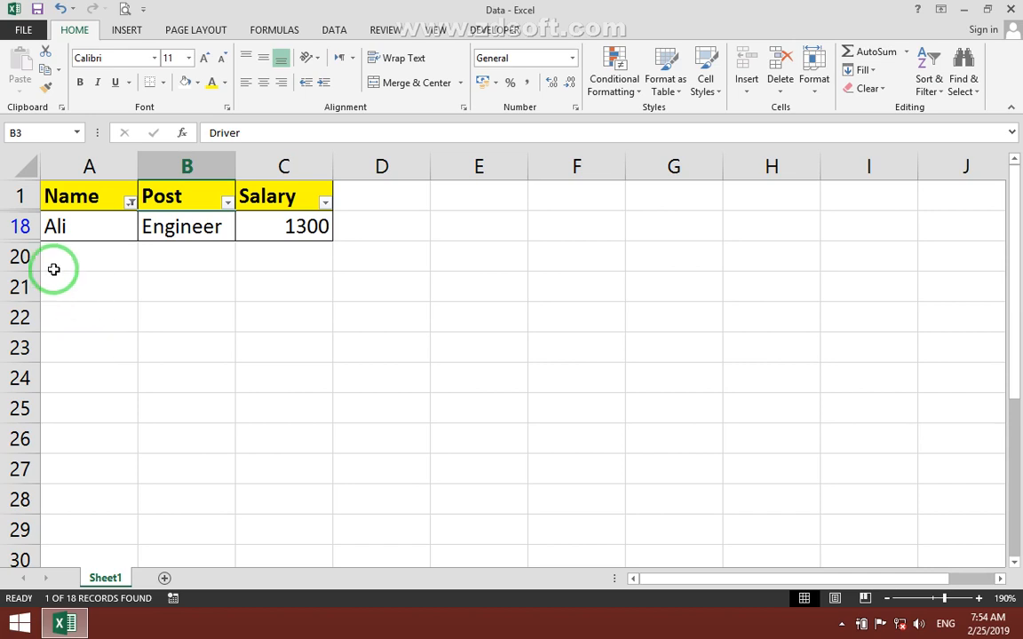
click(131, 202)
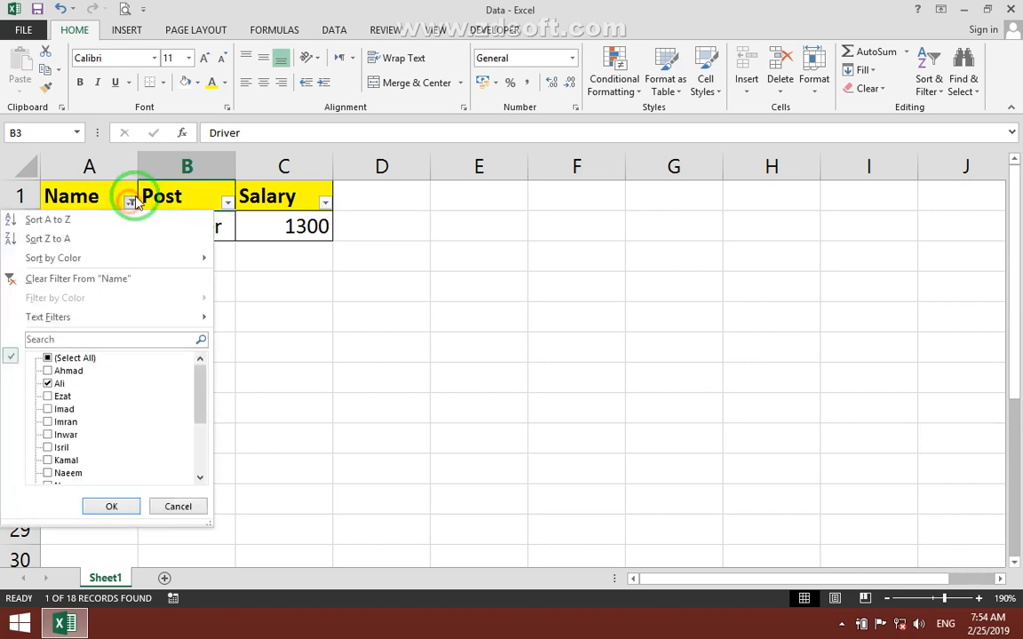
click(26, 279)
click(155, 355)
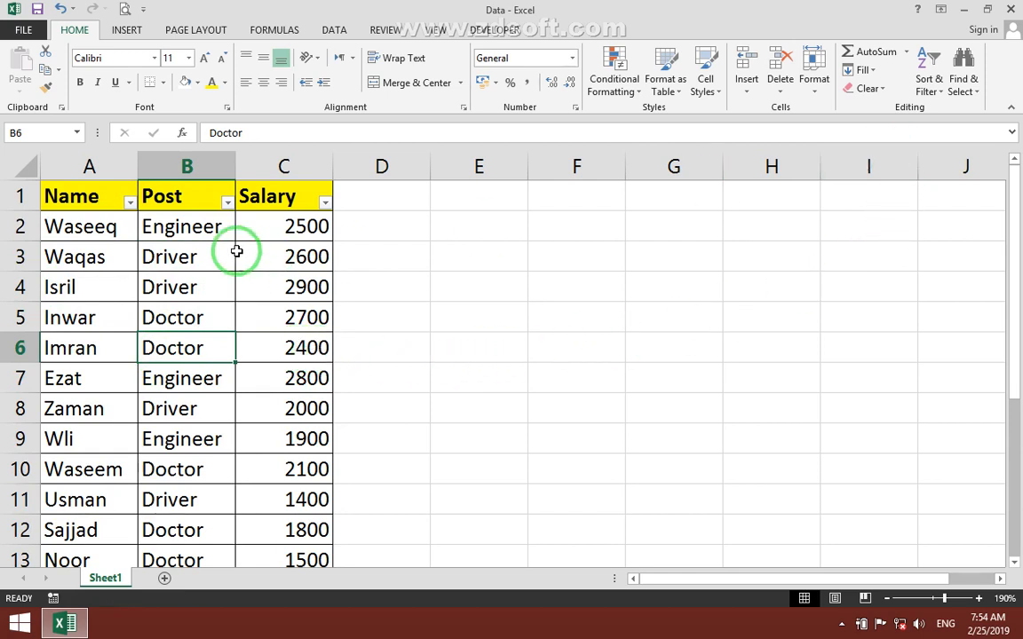
- Filter the Post column to the Driver rows by searching for "Driver"
click(227, 202)
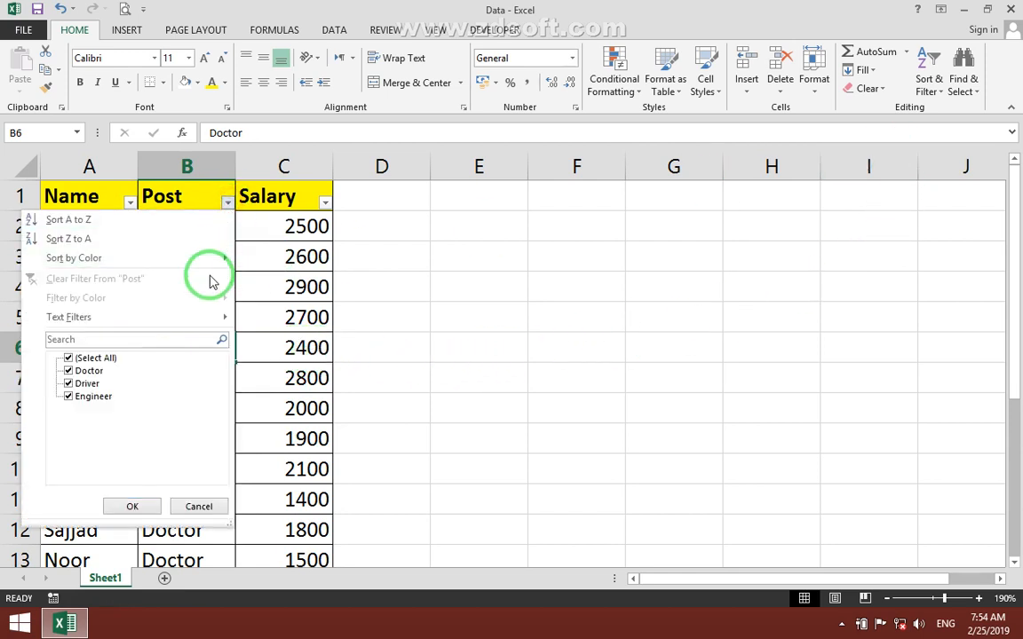
click(159, 340)
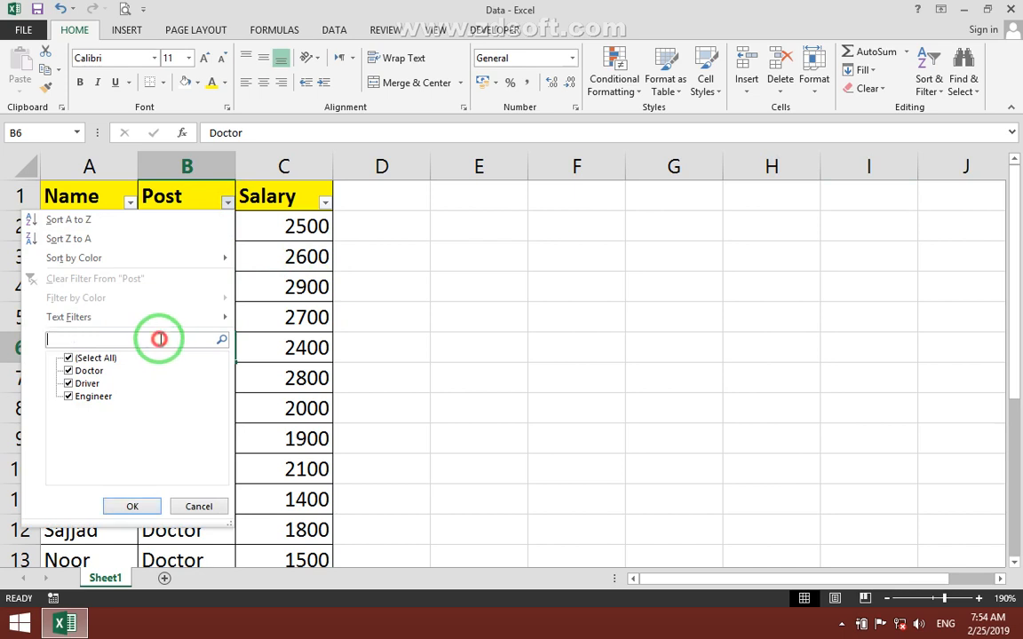
text(Driver)
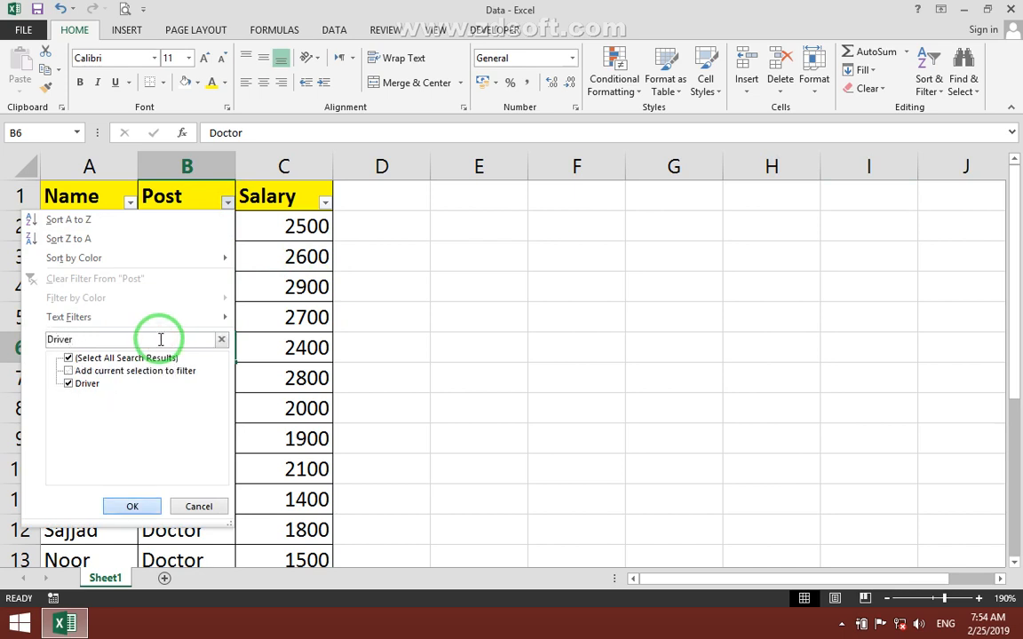
key(Return)
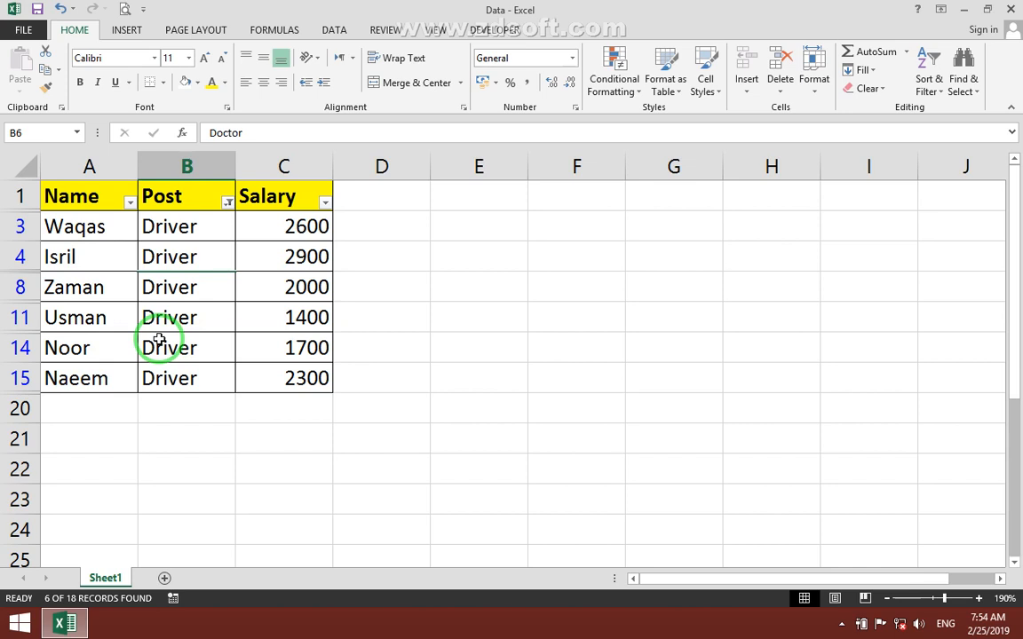
- Change the post in cell B11 of the filtered table to Doctor
click(185, 322)
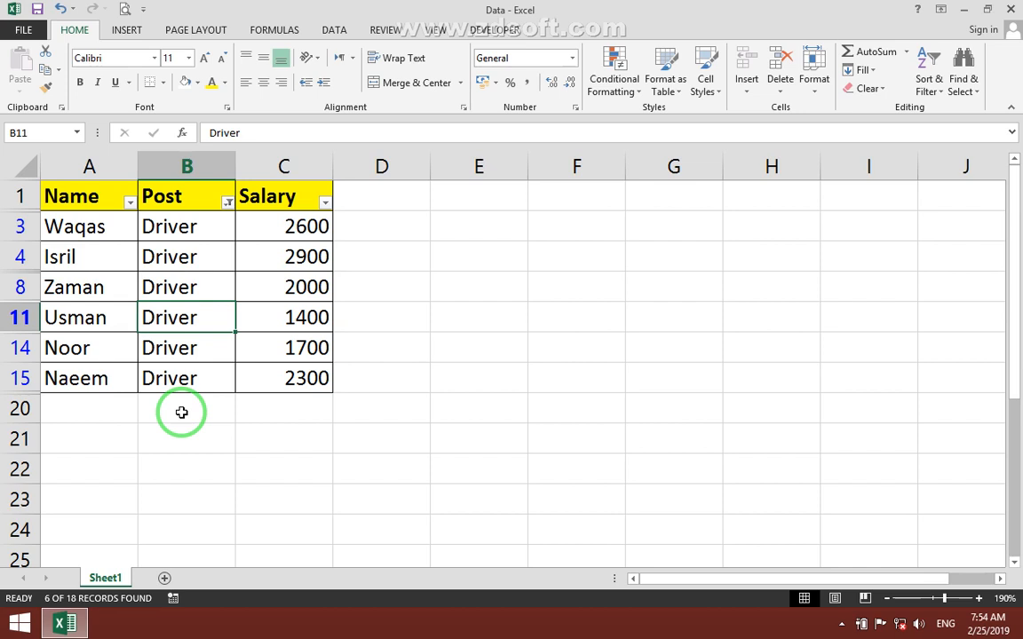
text(DOctor)
key(Return)
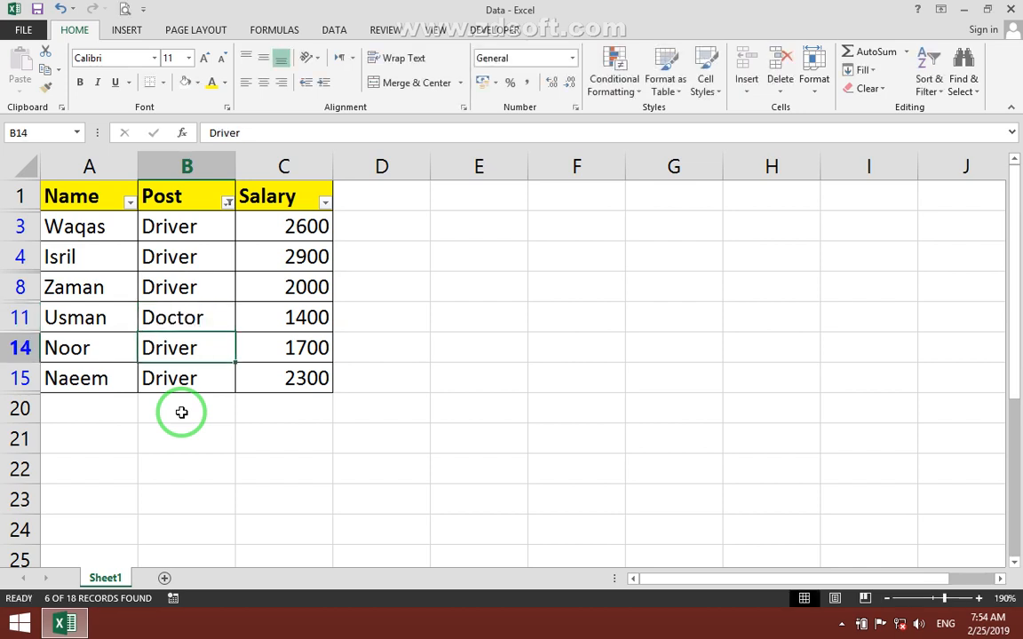
- Reapply the Driver filter so it takes the edited post in row 11 into account
click(245, 404)
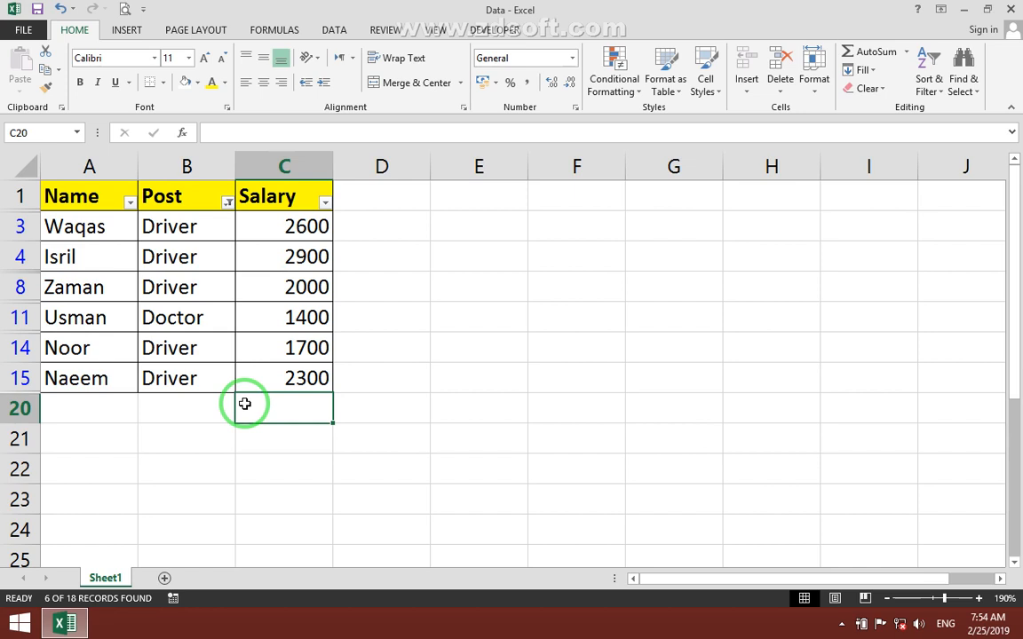
click(130, 253)
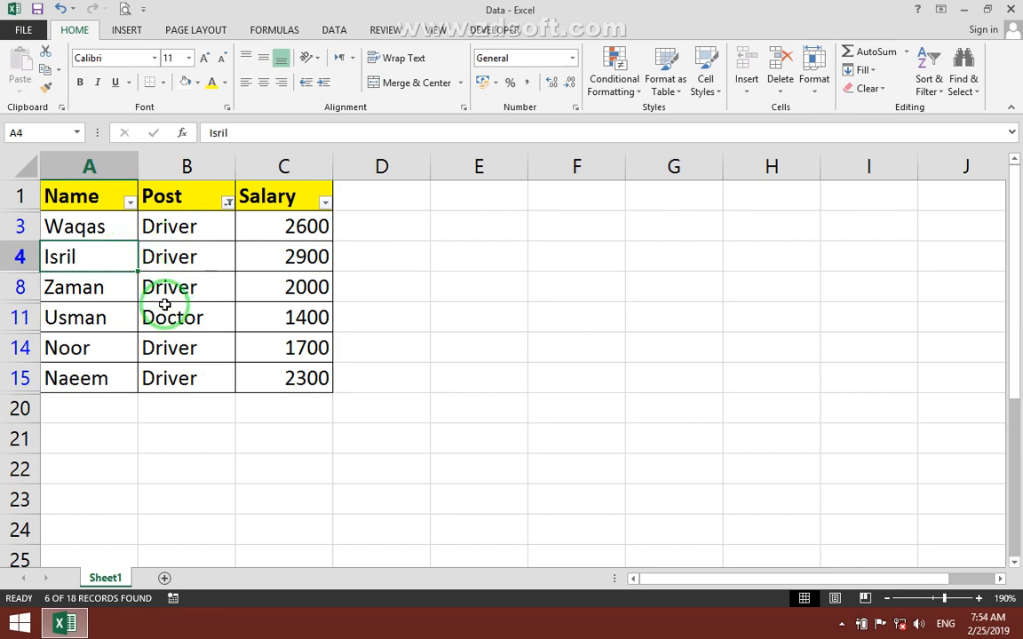
drag(89, 313, 220, 321)
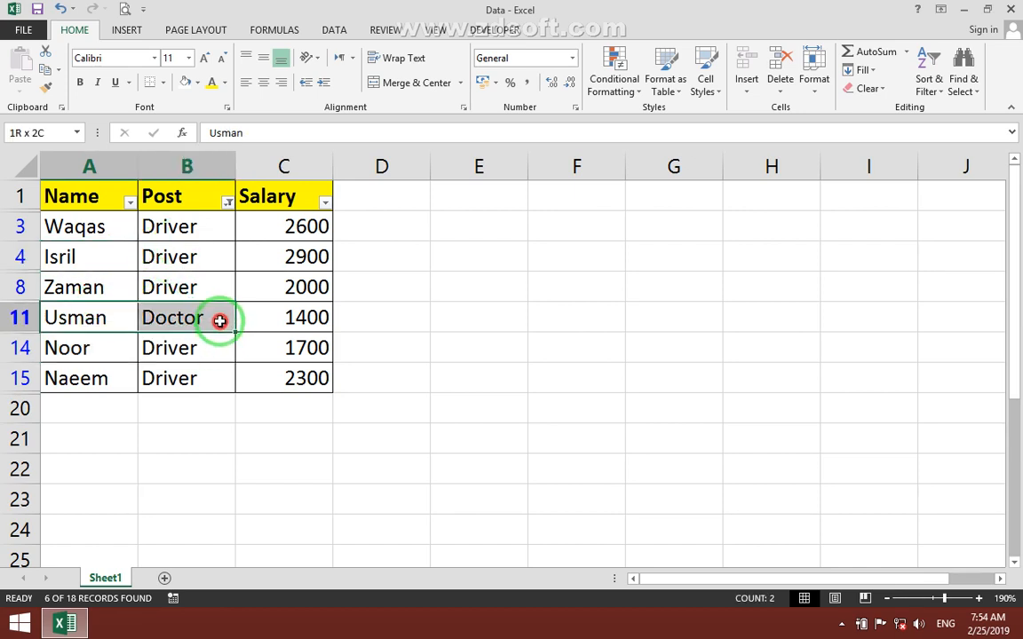
click(182, 286)
click(937, 83)
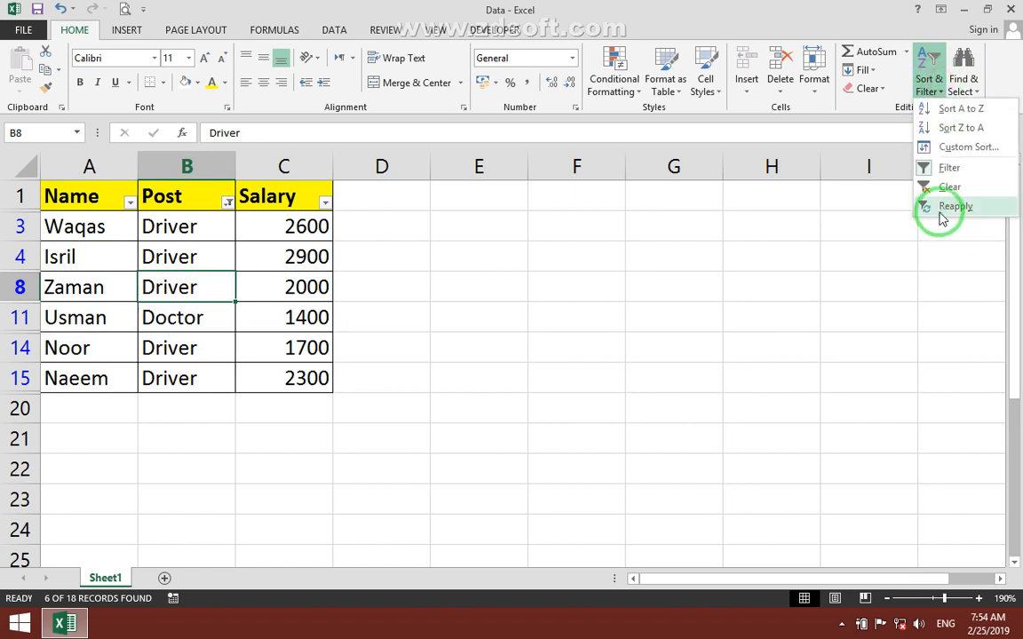
click(943, 211)
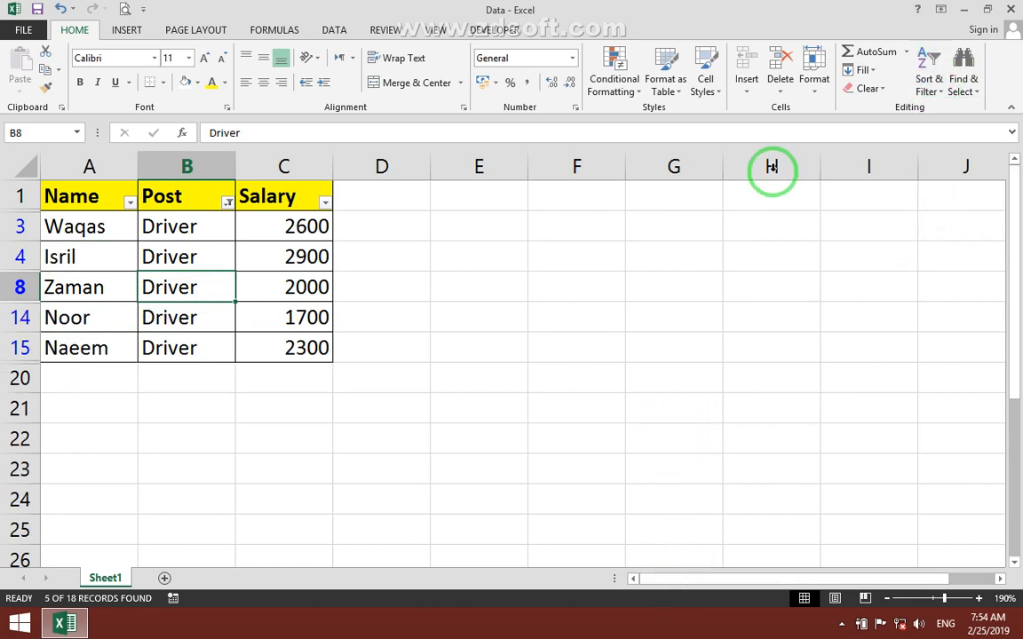
- Clear the Post filter to restore all employee rows, and check the edited record in row 11
click(927, 82)
click(941, 189)
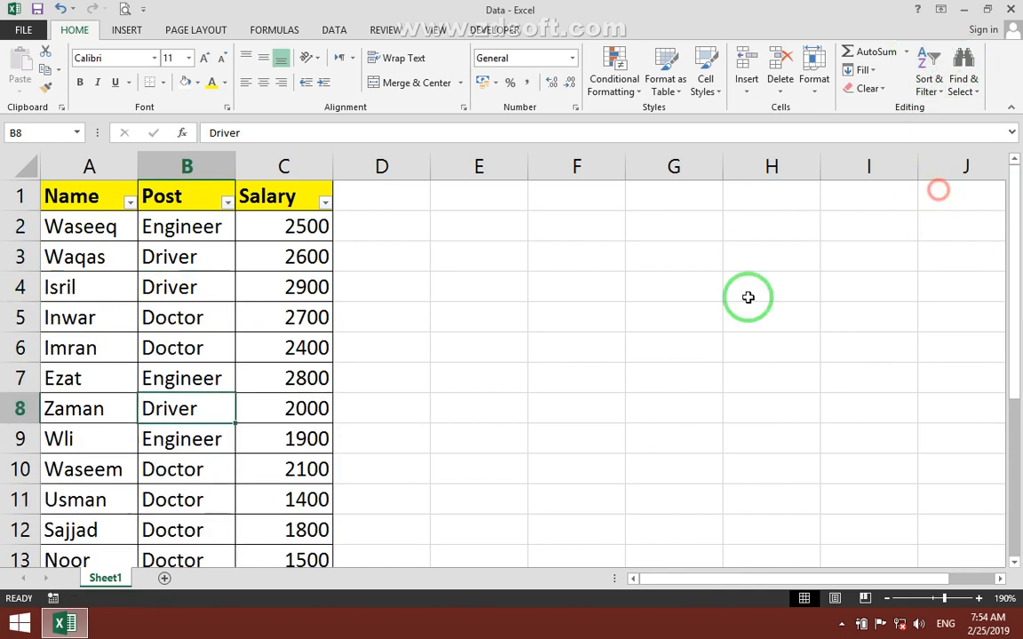
click(232, 346)
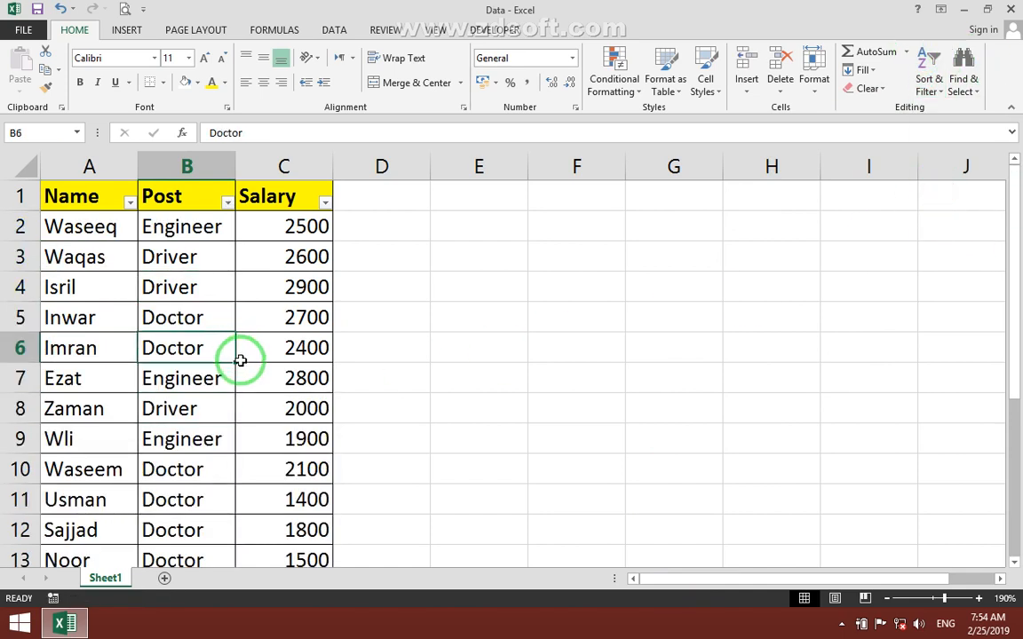
drag(51, 497, 275, 500)
click(209, 508)
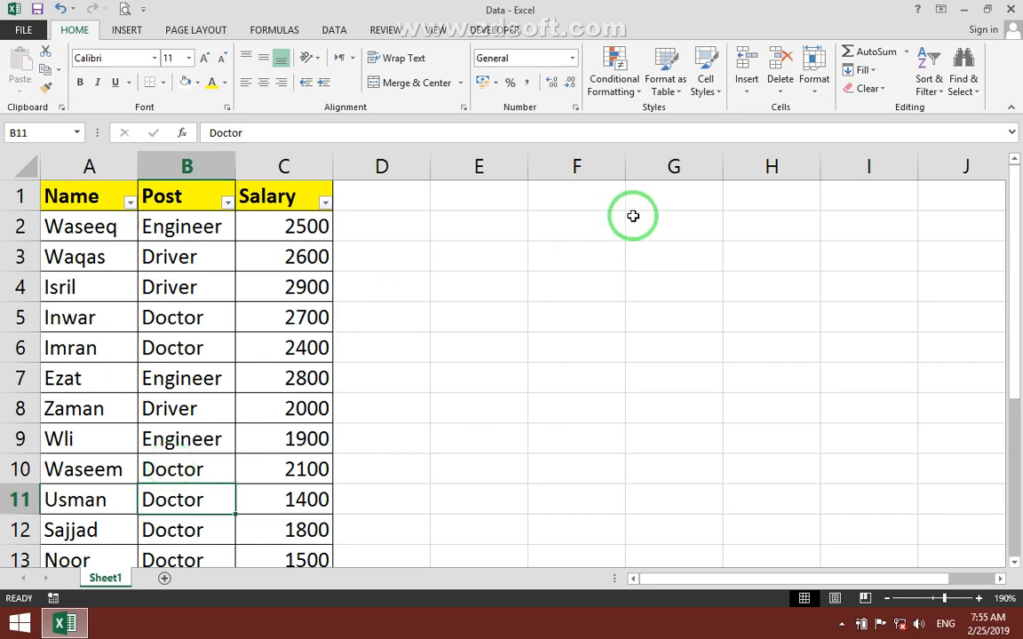
click(923, 88)
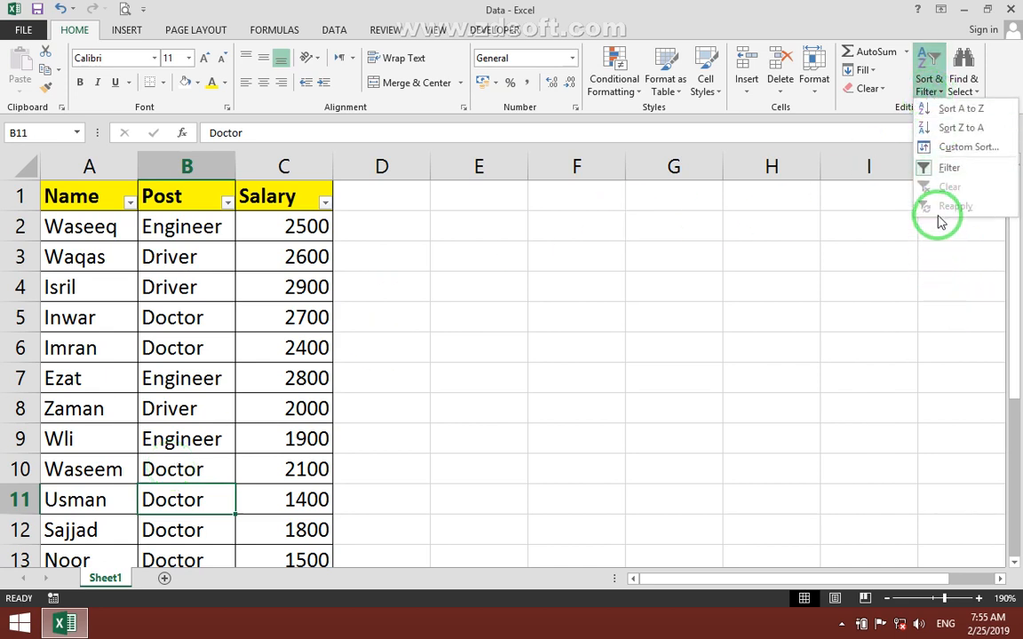
click(197, 314)
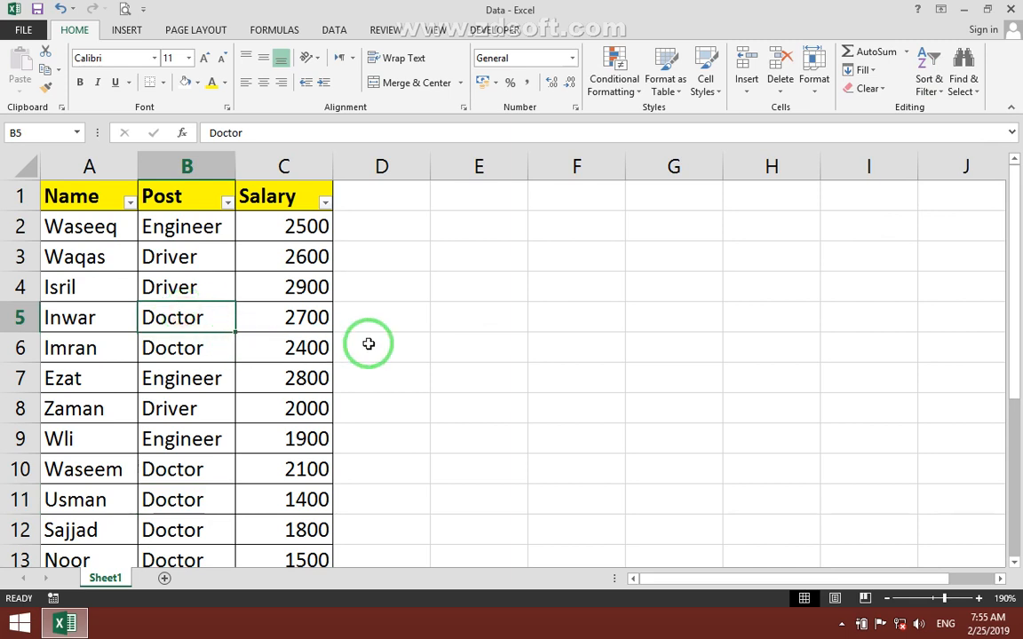
click(932, 89)
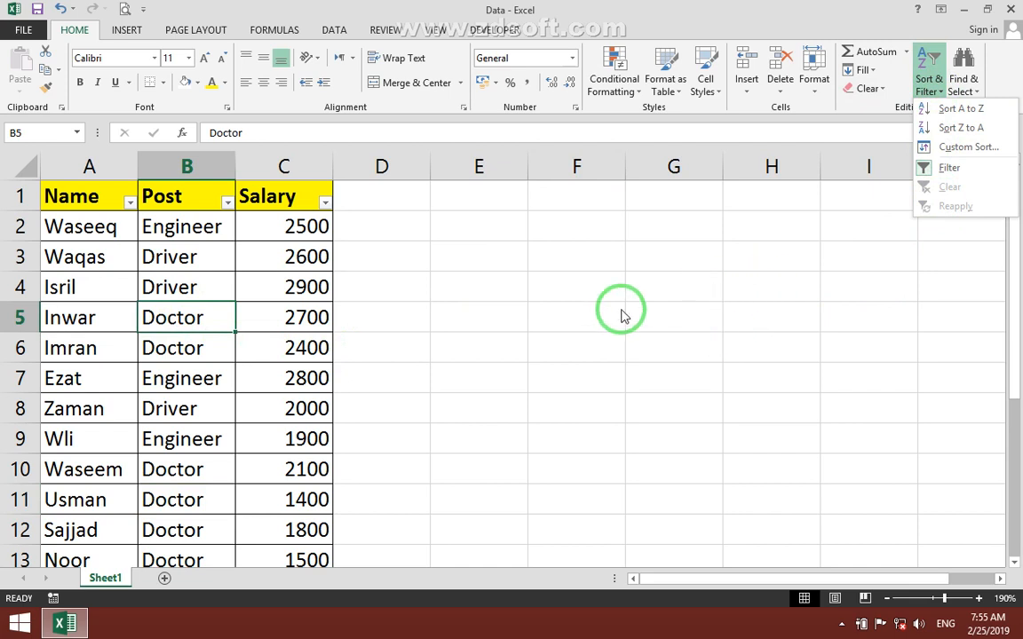
click(252, 312)
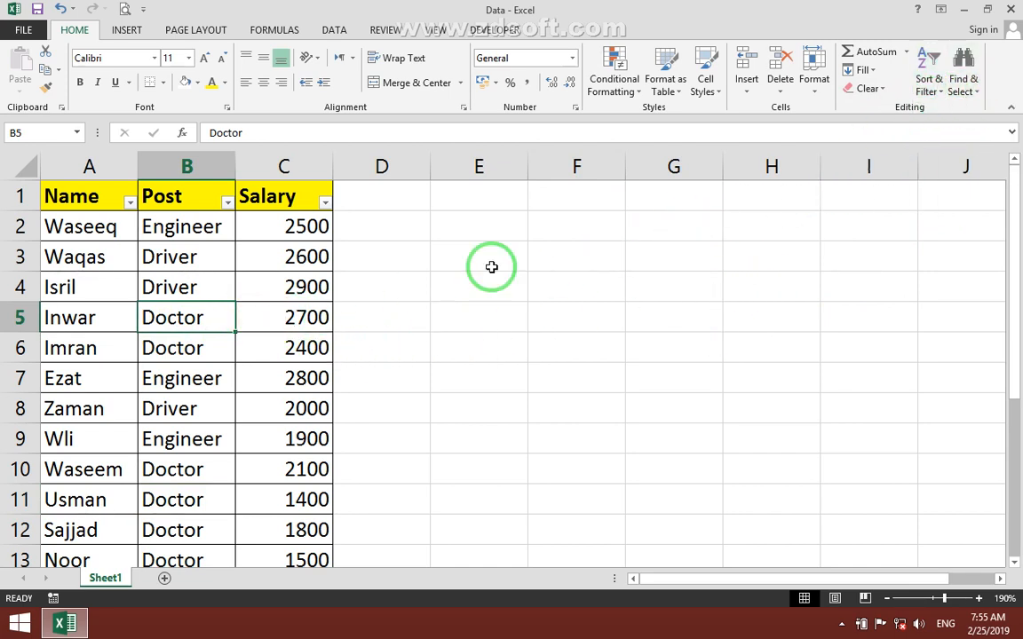
- Turn off filtering for the employee table so its headers no longer have filter buttons
click(107, 355)
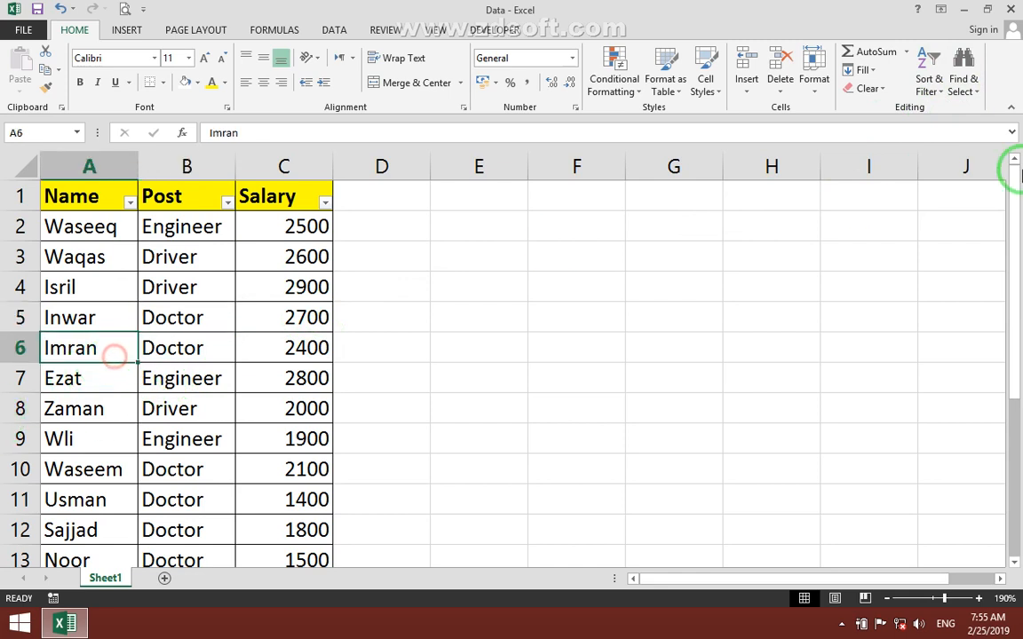
click(929, 84)
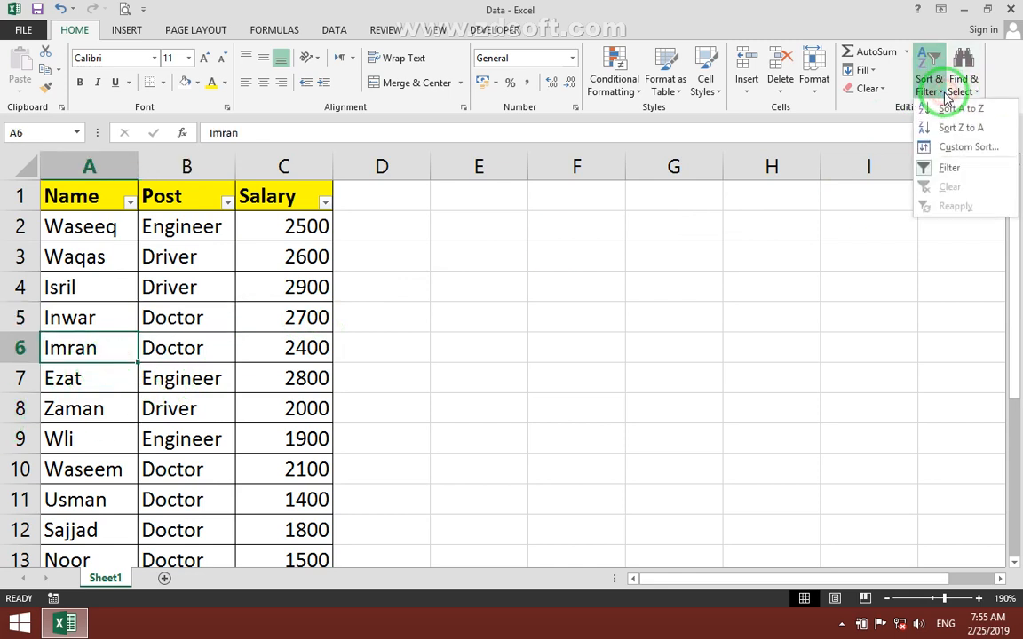
click(946, 167)
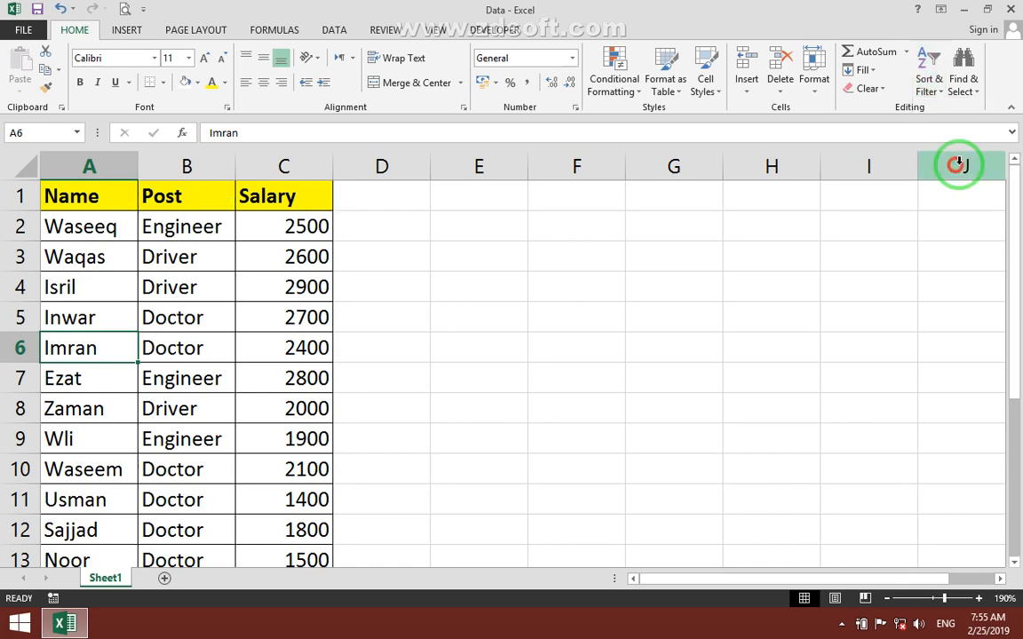
- Use Find to locate the name of the employee listed in row 6, and close the search
click(274, 278)
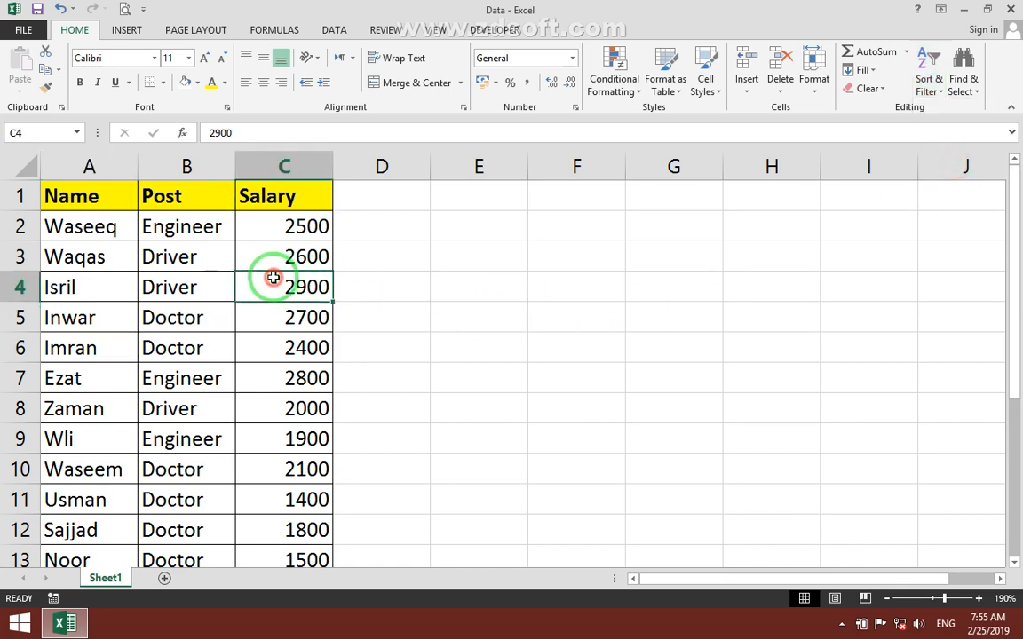
click(962, 89)
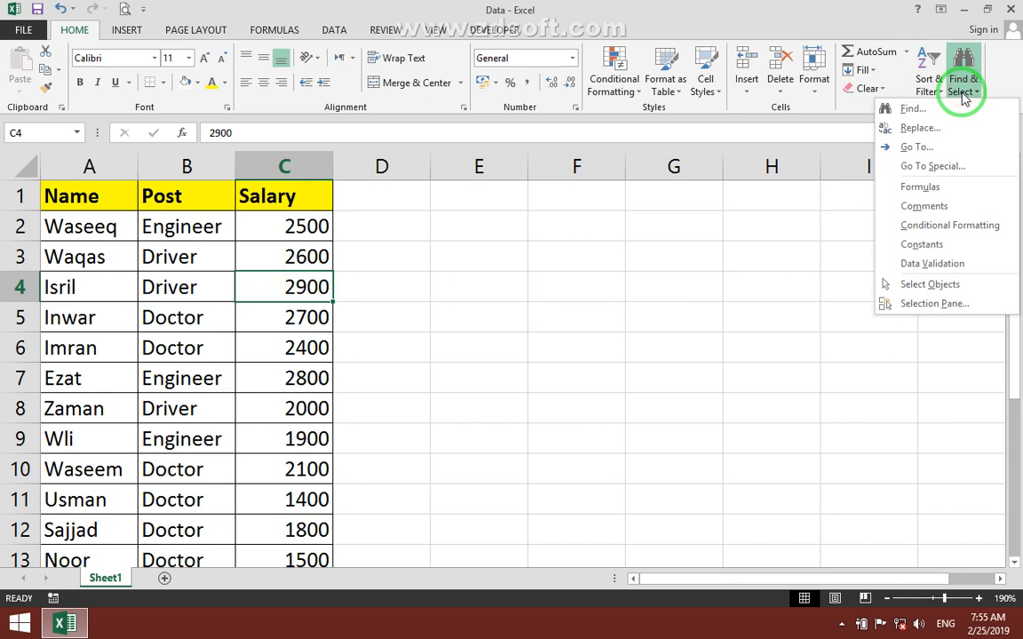
click(959, 107)
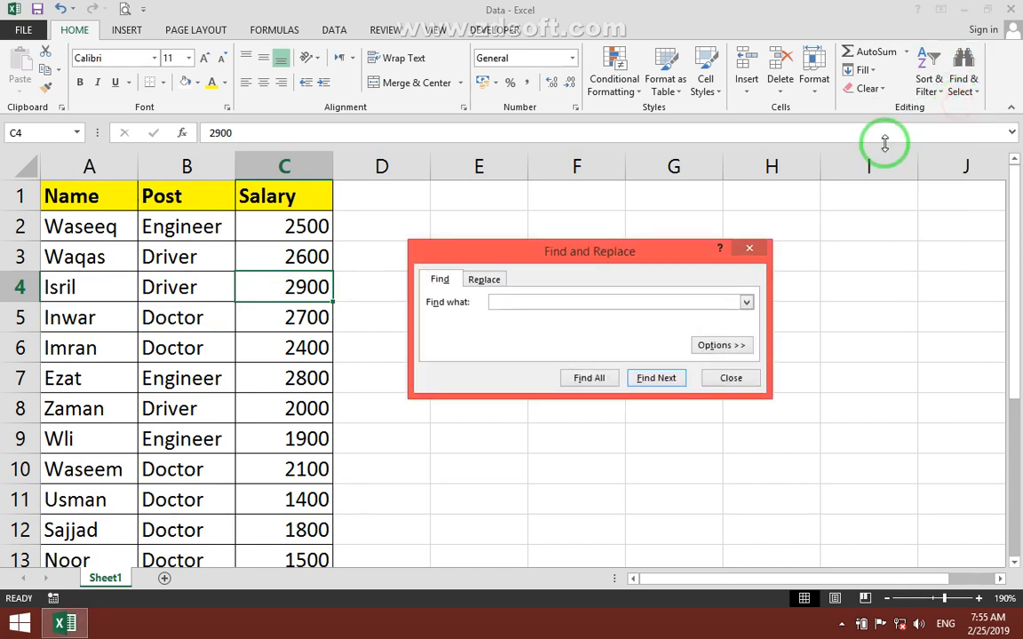
click(572, 303)
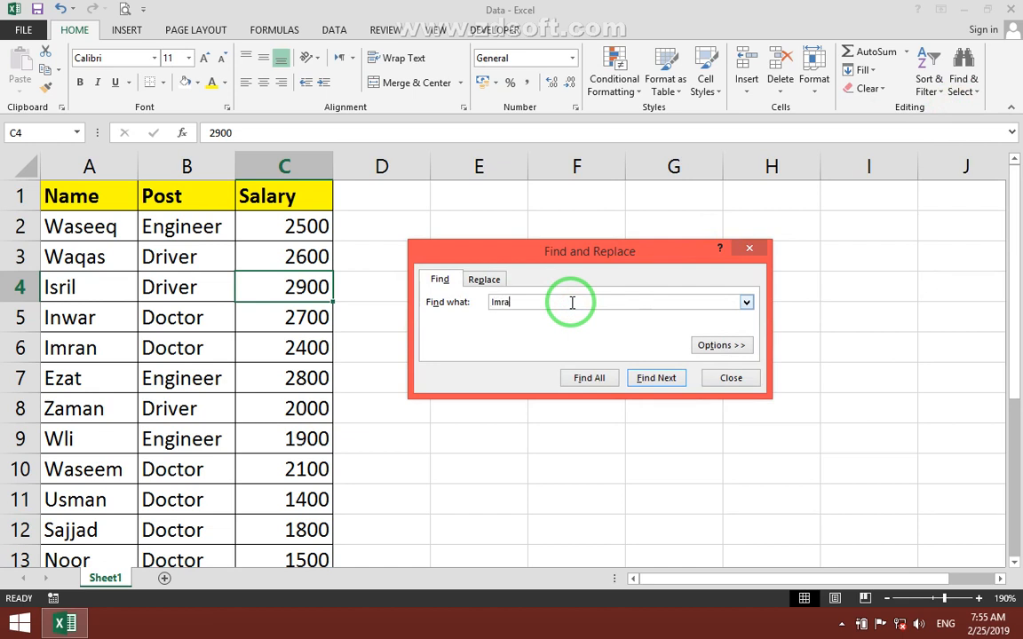
click(661, 377)
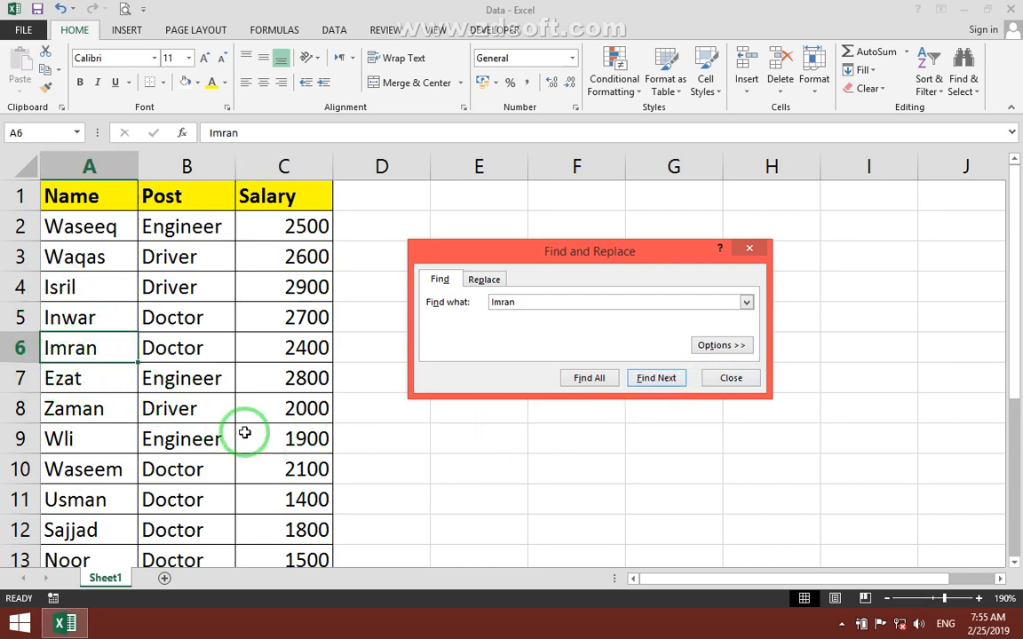
click(725, 378)
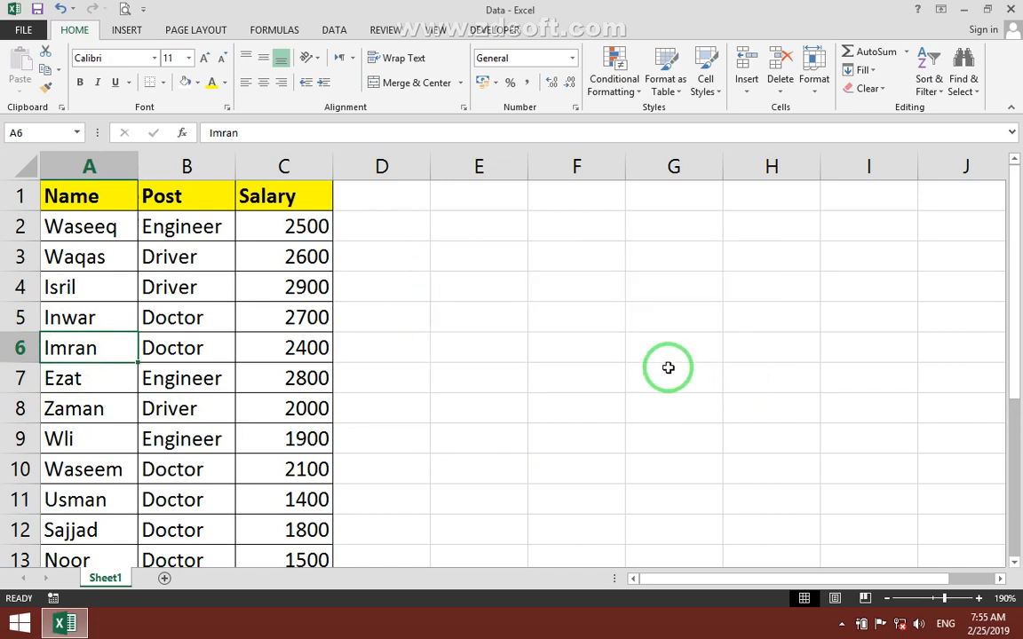
- Find the employee name in cell A6 and replace it with a different first name using Find and Replace
click(663, 367)
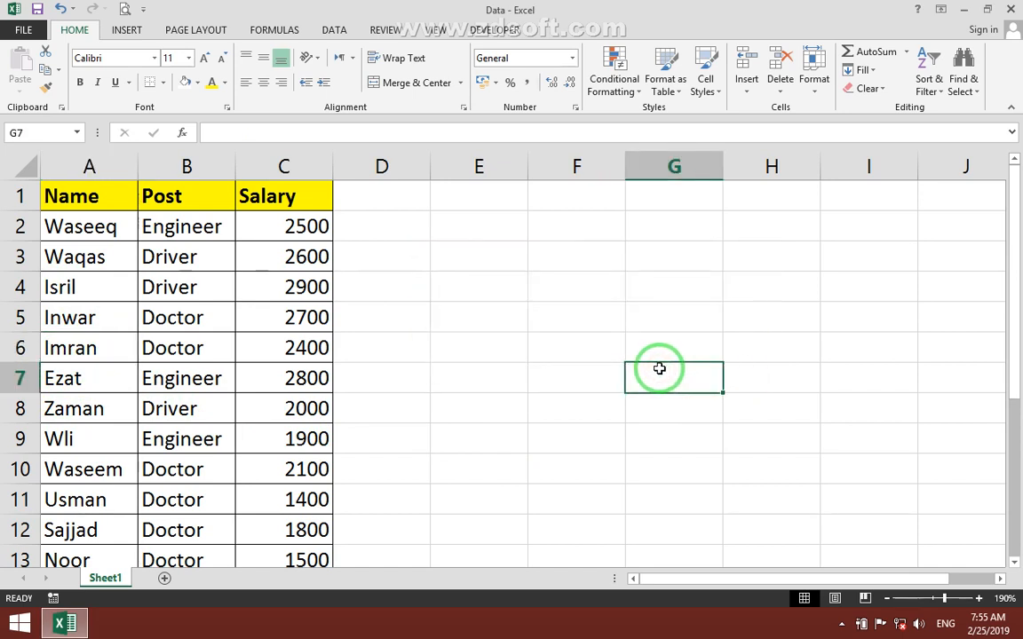
click(967, 80)
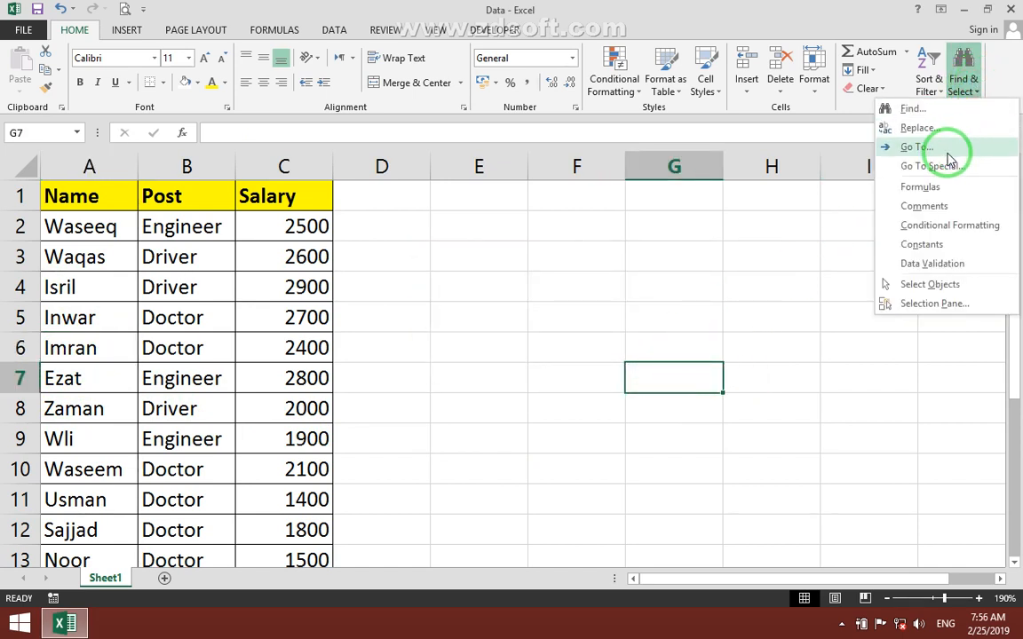
click(918, 129)
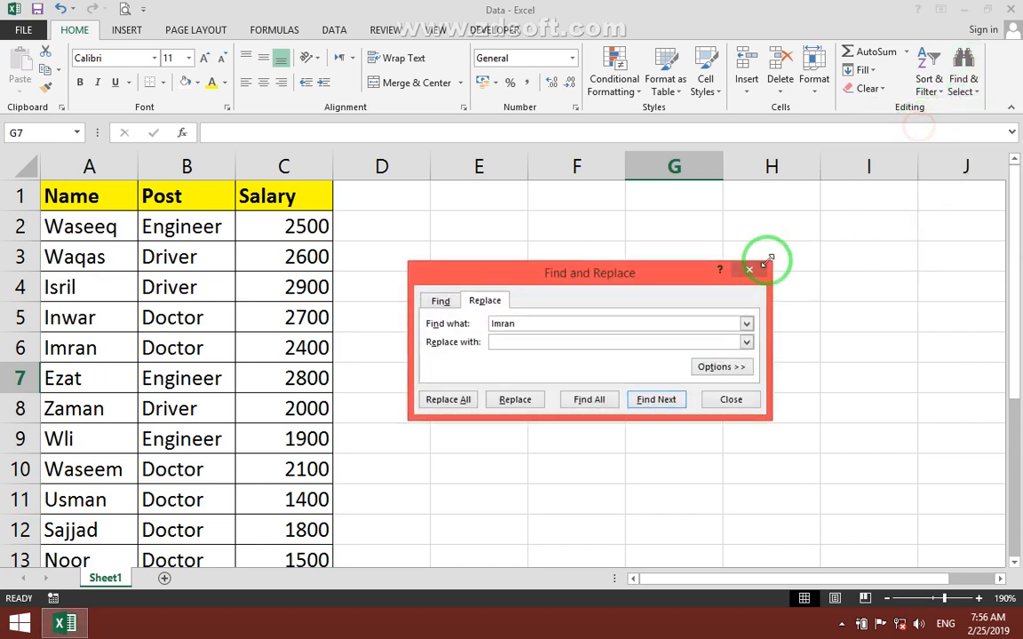
click(542, 341)
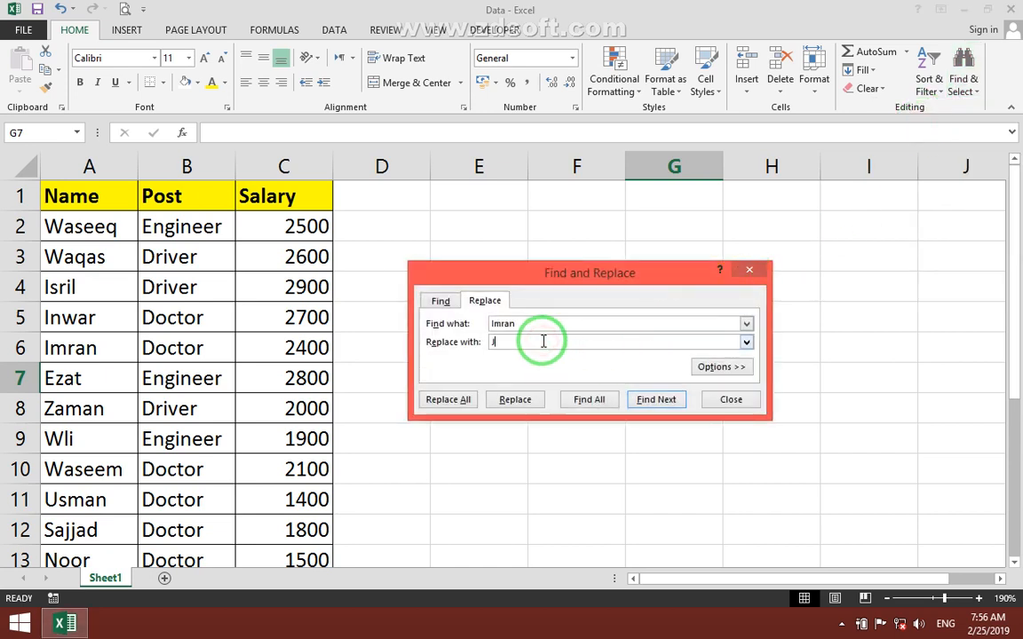
click(657, 400)
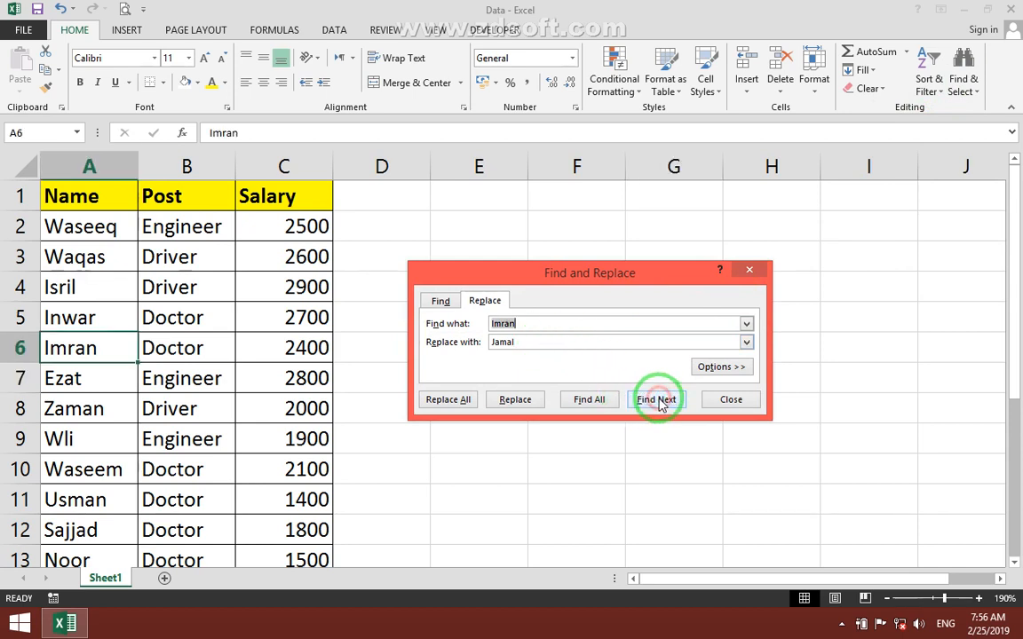
click(514, 402)
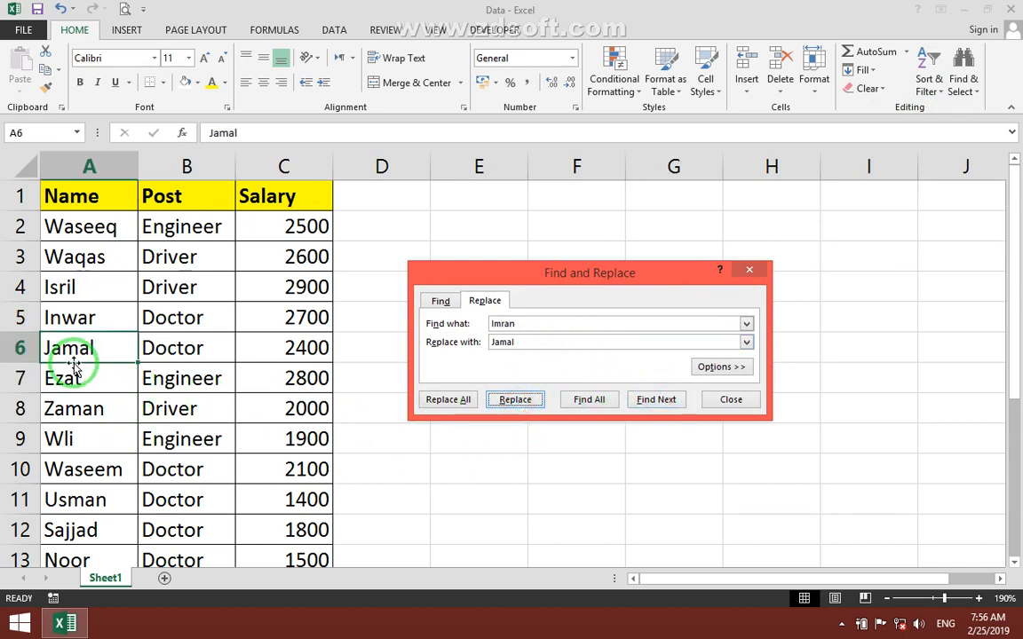
click(728, 401)
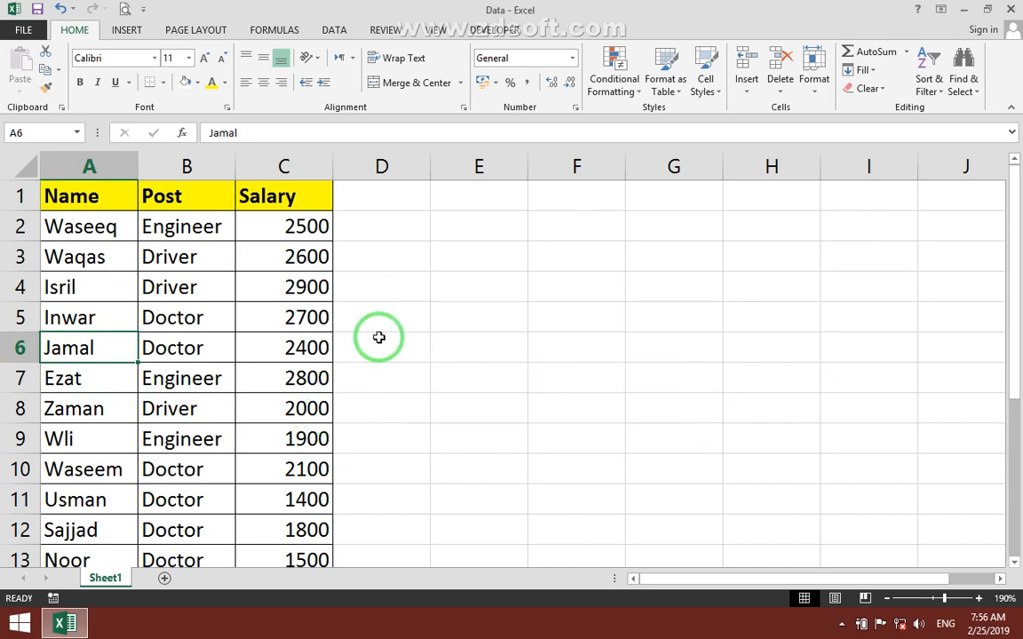
- Jump to cell D1 using the Go To command
click(404, 315)
click(968, 100)
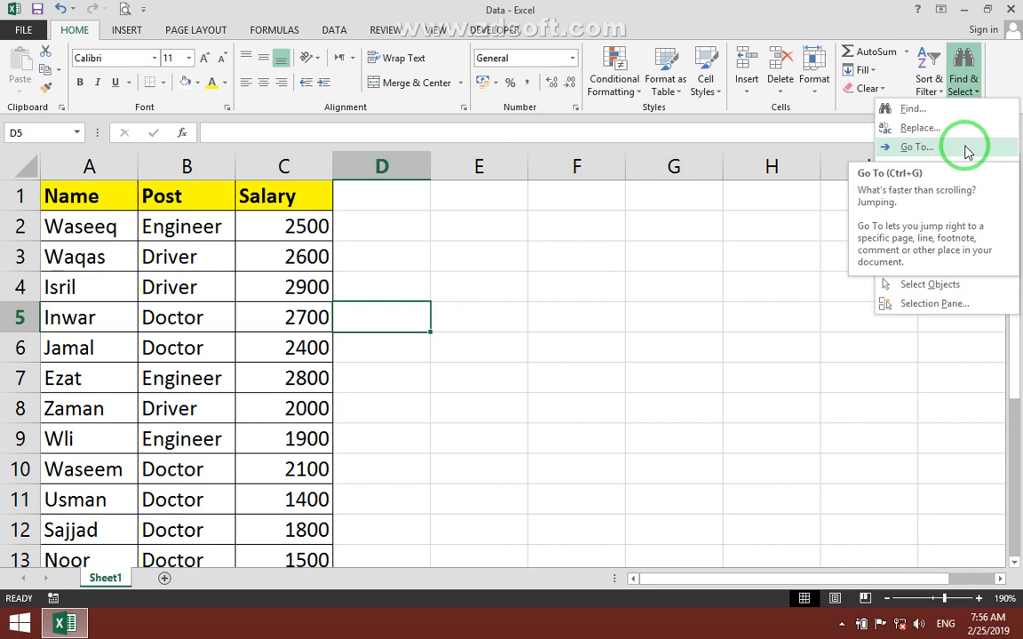
click(918, 150)
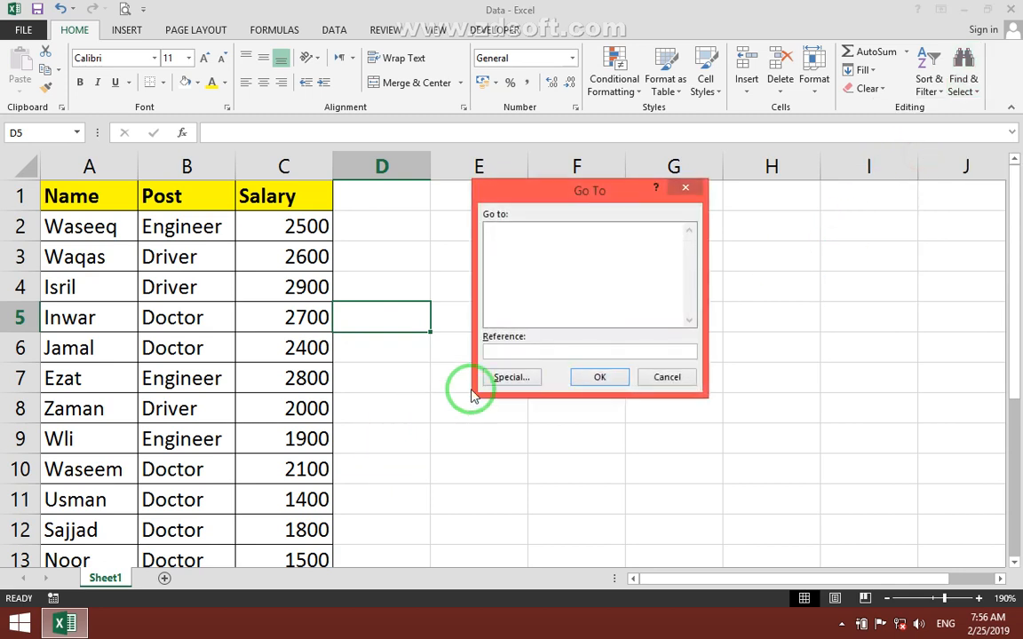
click(492, 352)
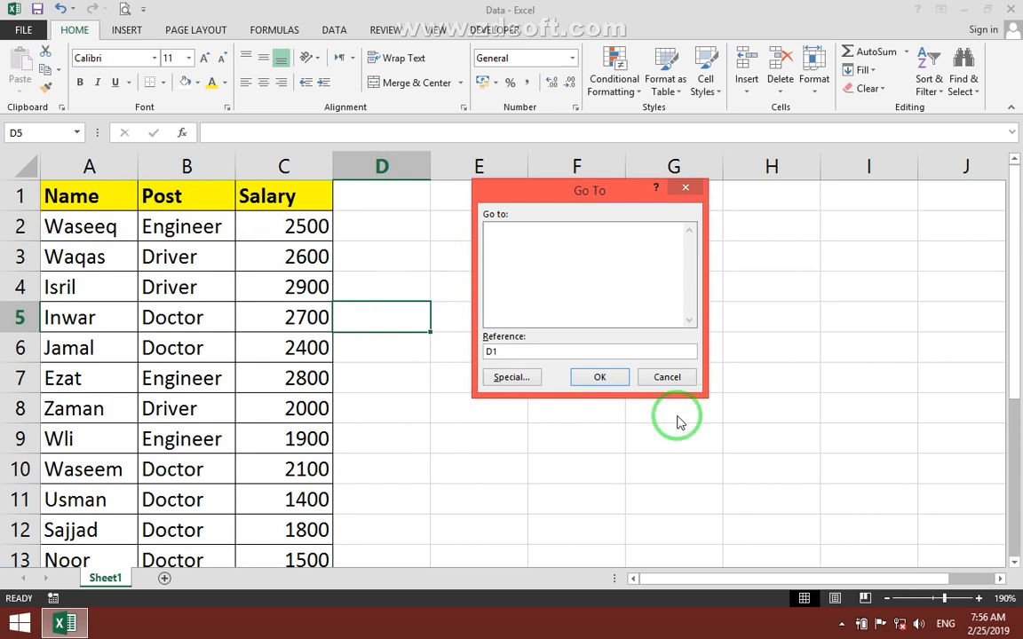
click(589, 380)
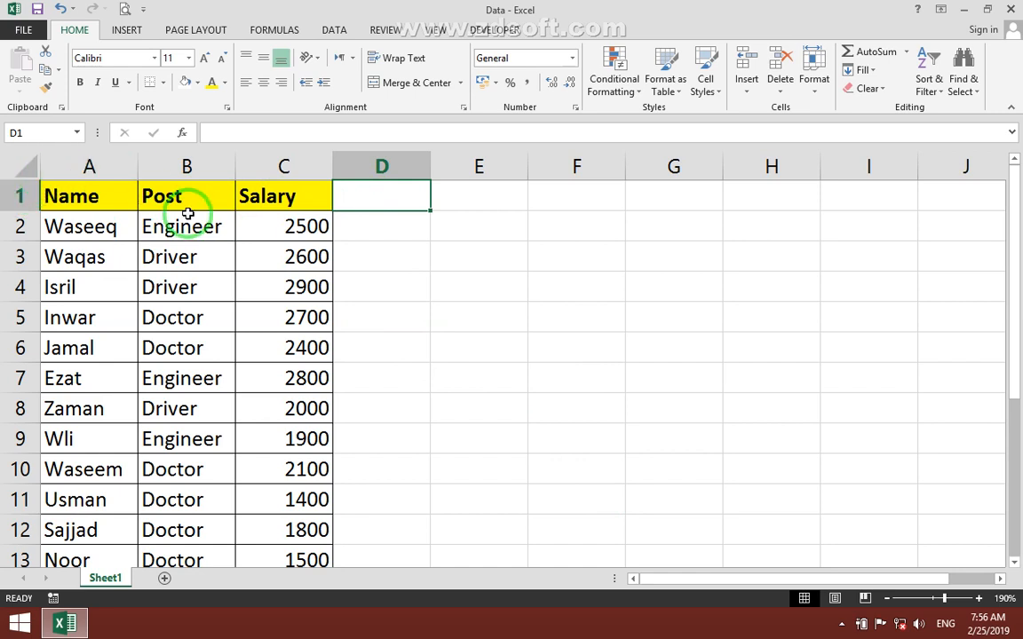
- Open the Go To Special options for selecting cells by type
click(961, 78)
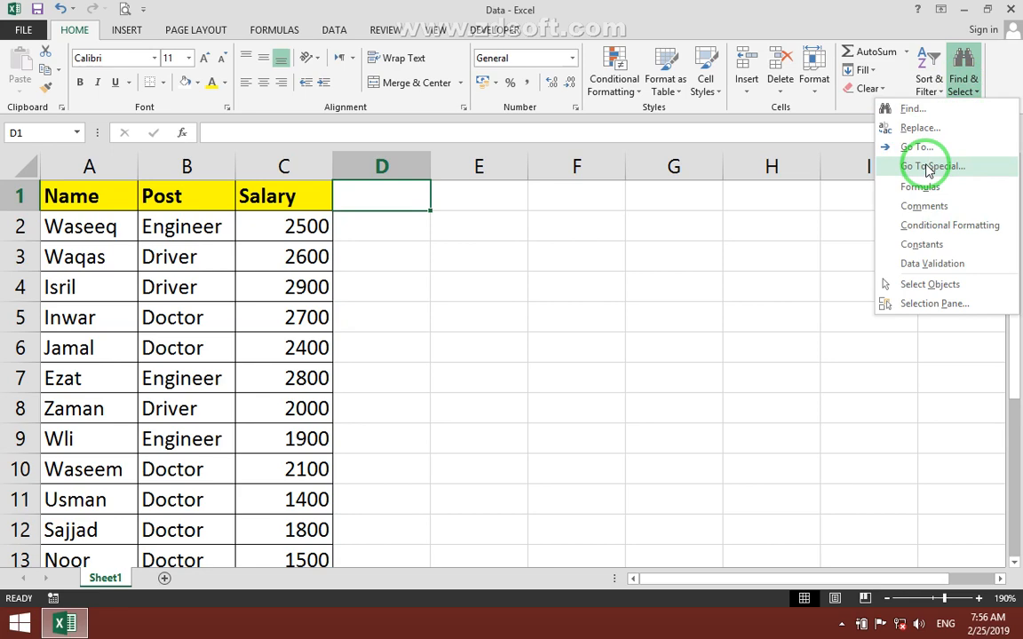
click(926, 171)
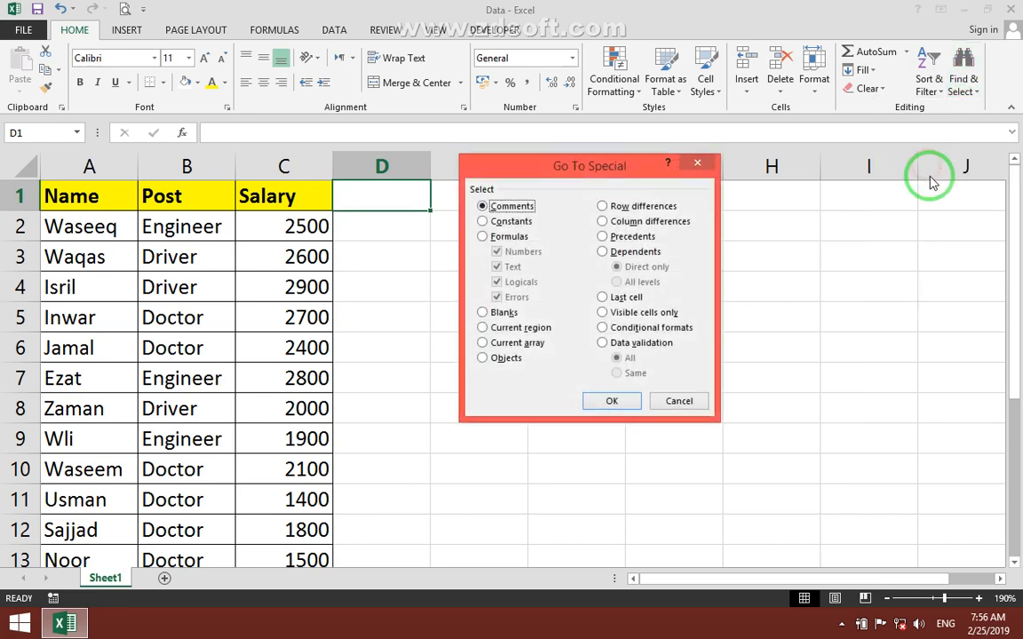